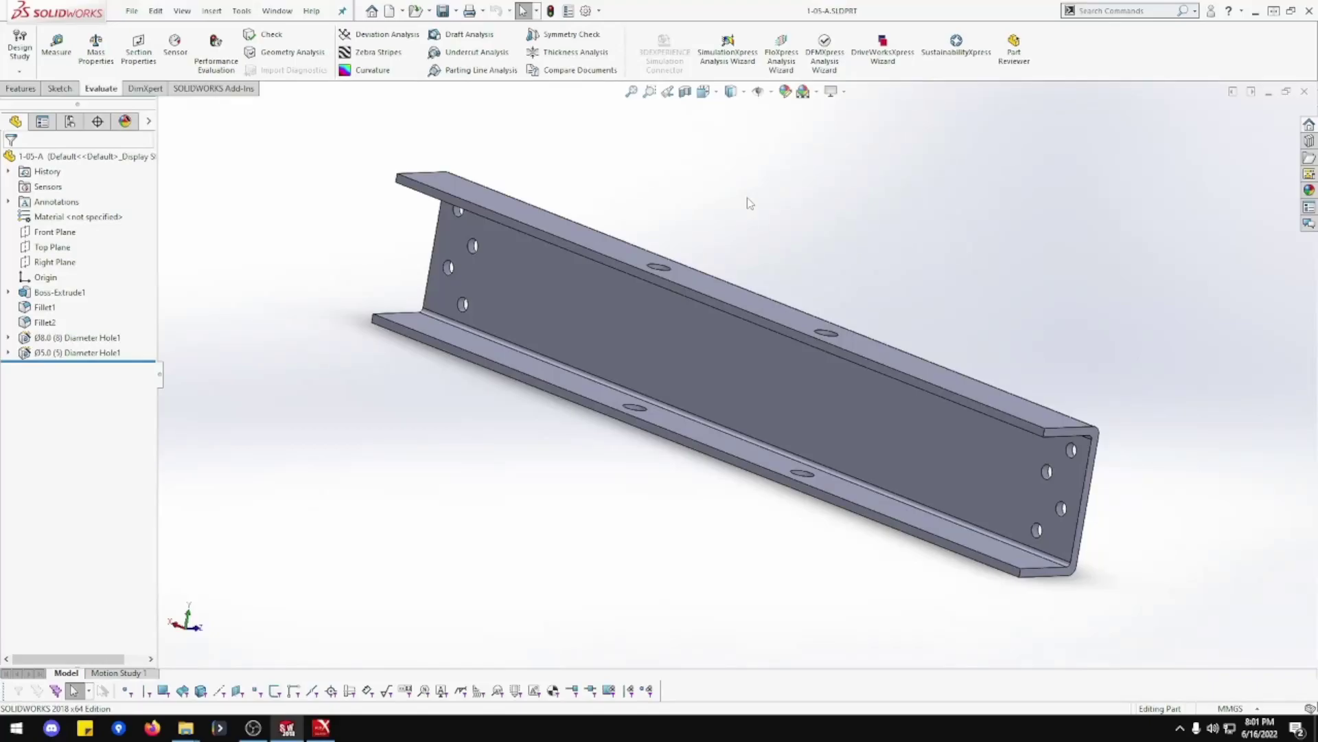
Step: Look over the finished channel part 1-05-B and move on to the next open part
key("ctrl+Tab")
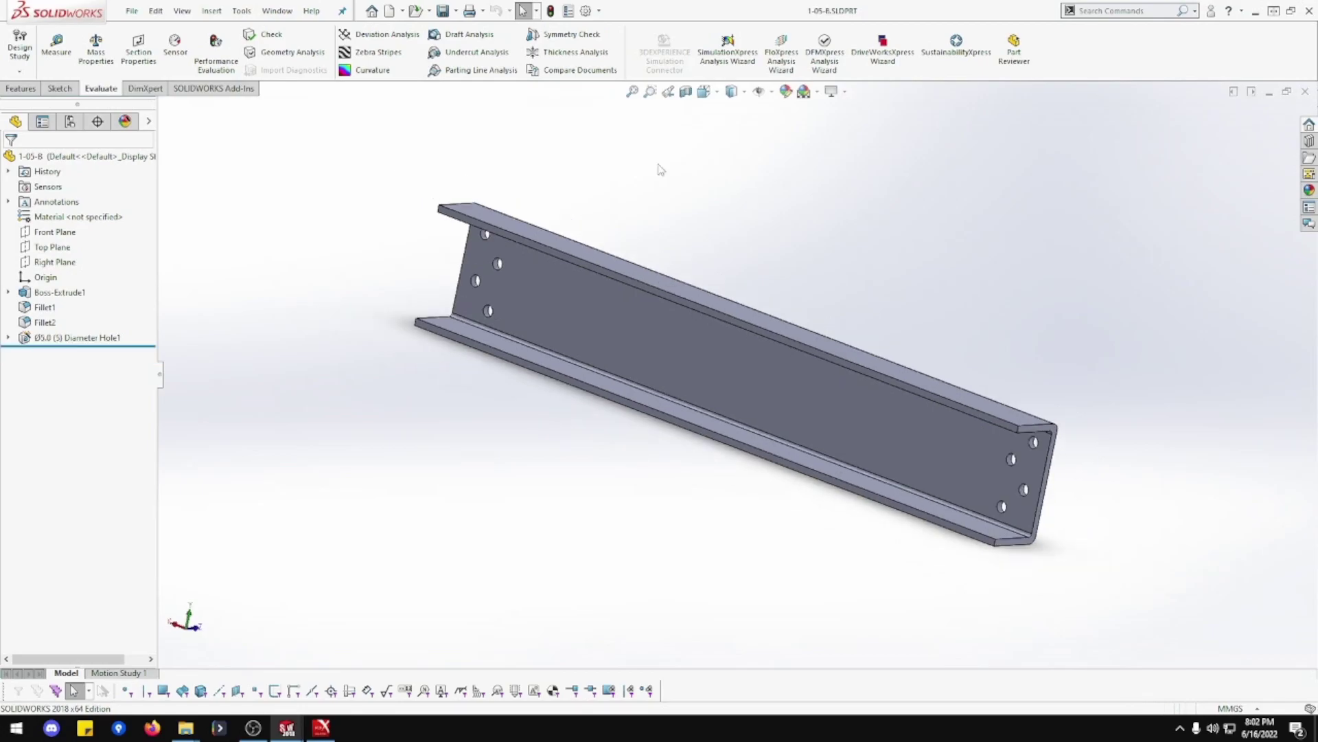
key("ctrl+Tab")
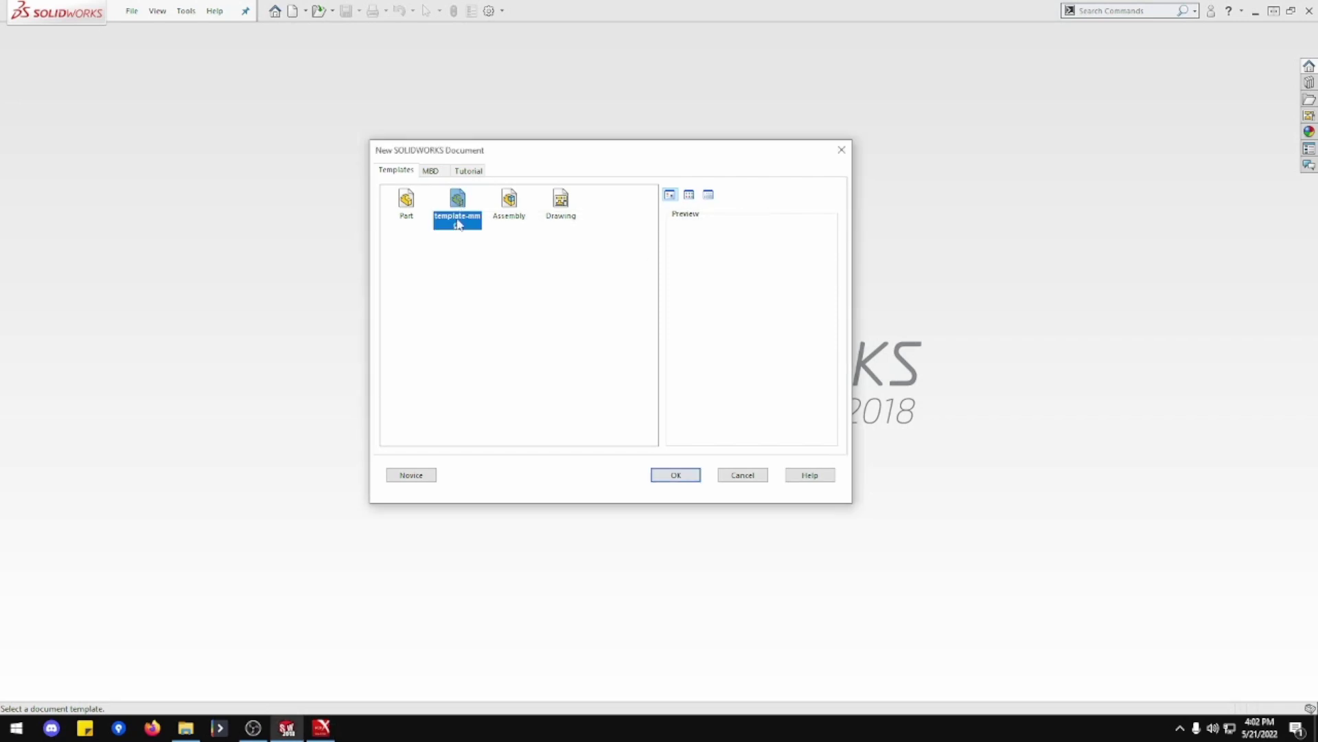
Step: Create a new part from the millimetre template and save it as 1-05-A.SLDPRT, replacing the existing file
left_click(678, 474)
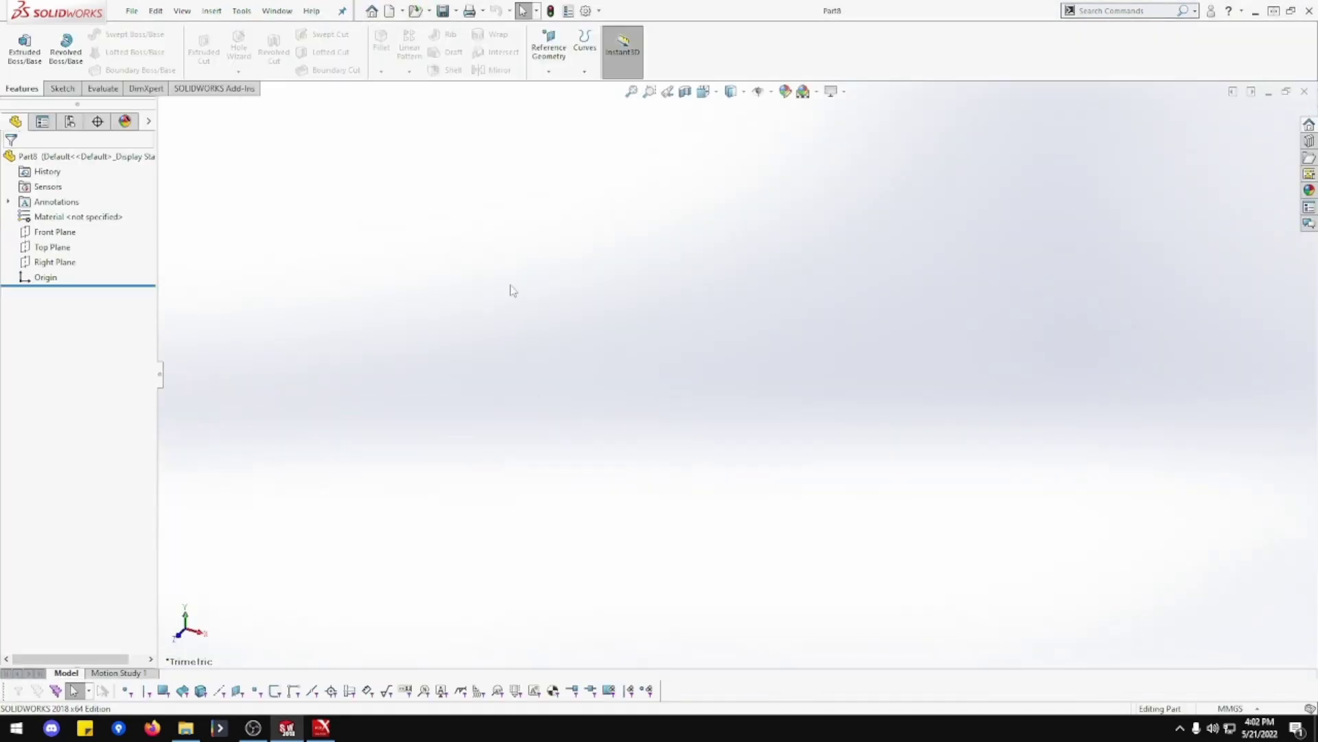
key("ctrl+s")
type("1")
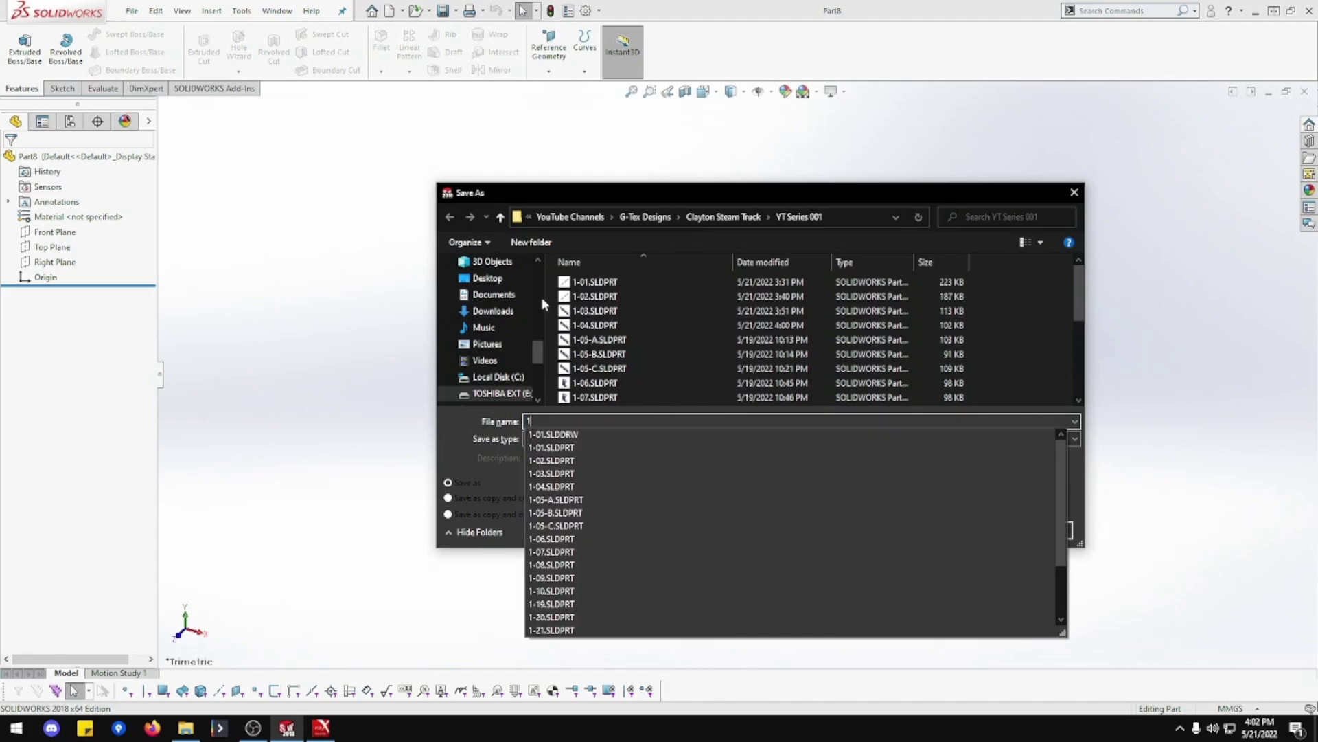
type("-05")
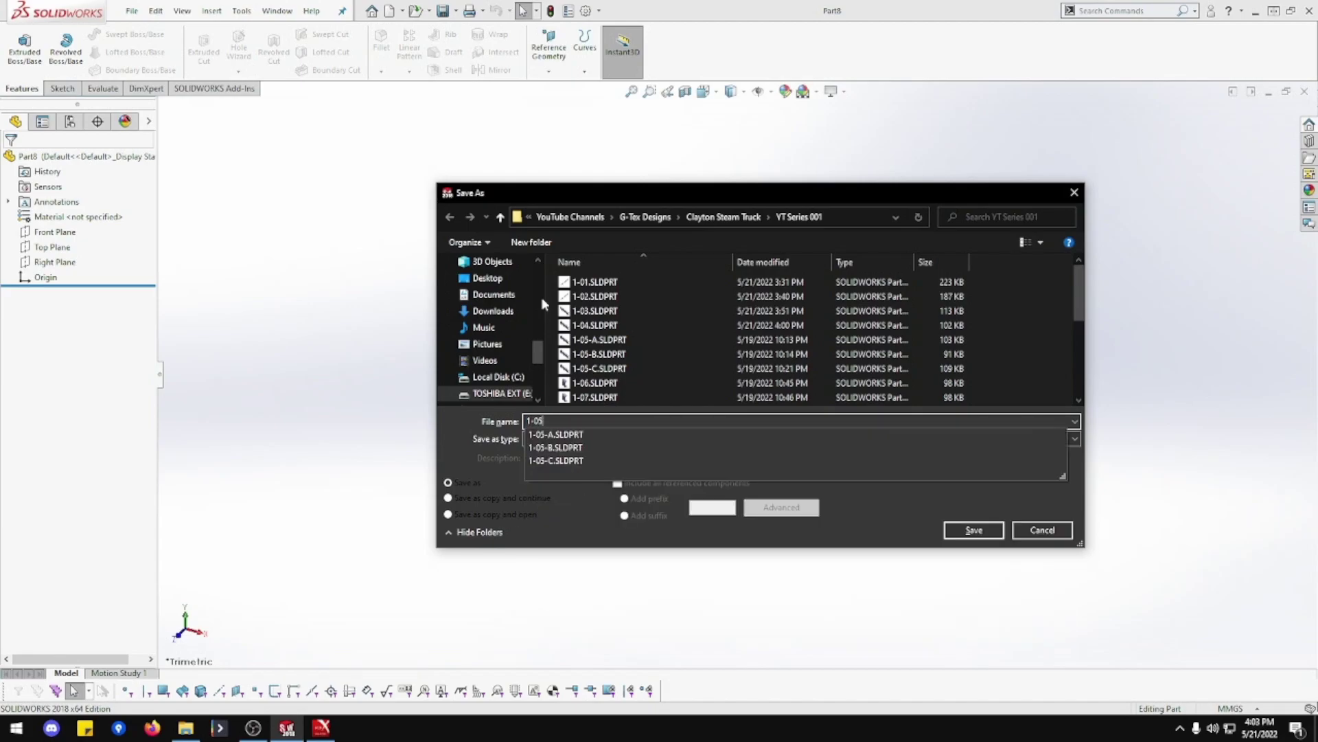
key("Down")
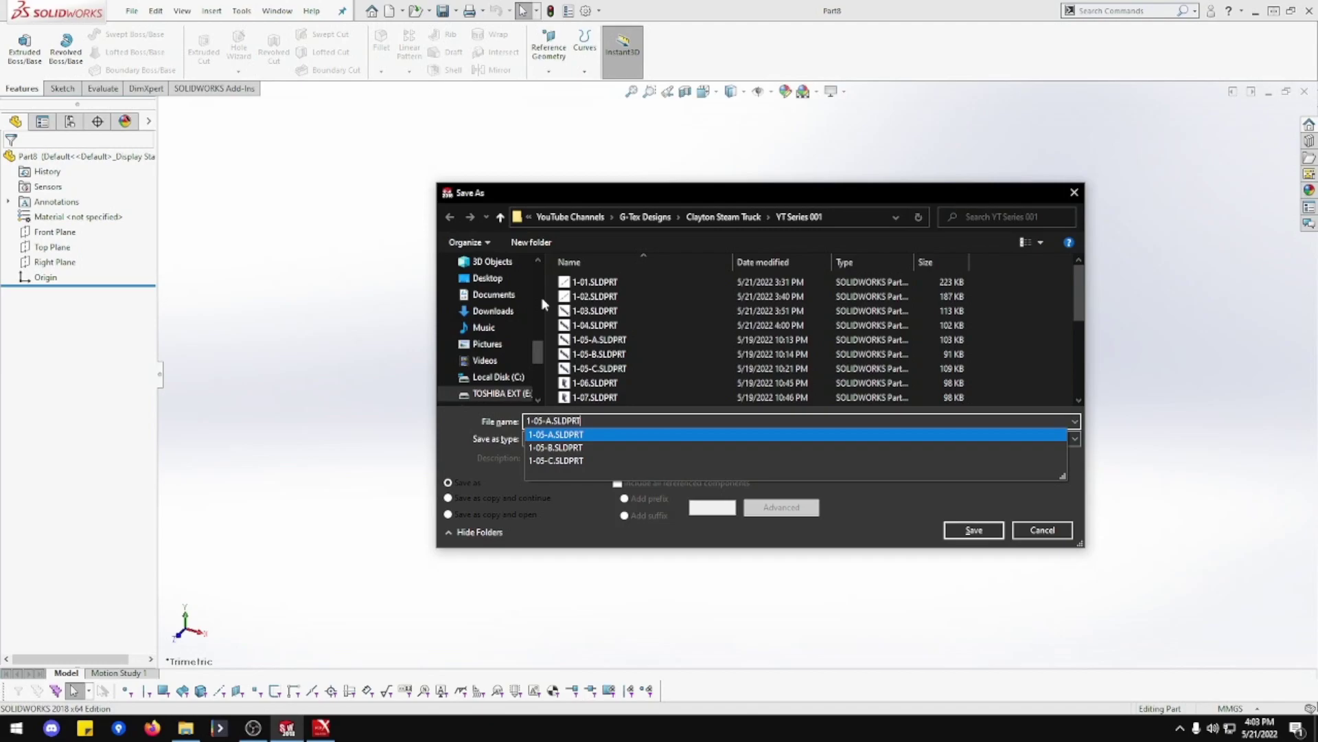
key("Return")
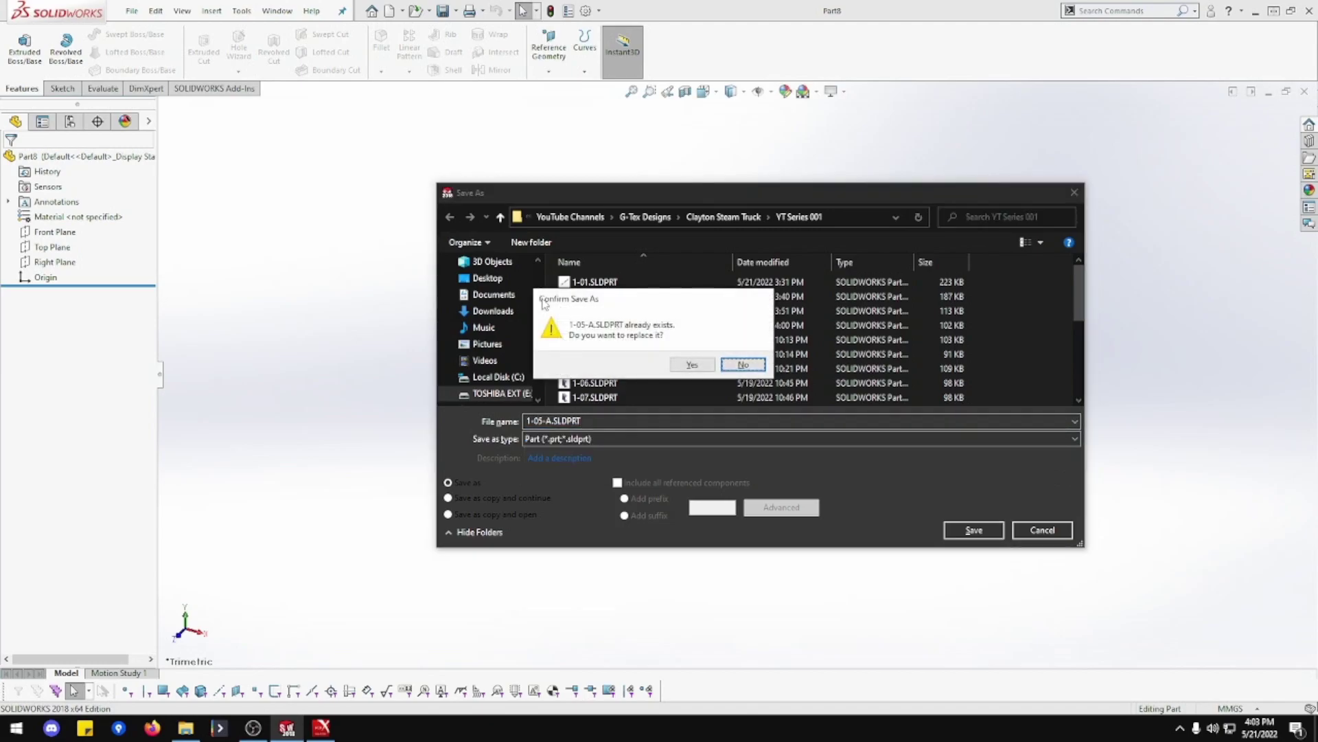
left_click(690, 365)
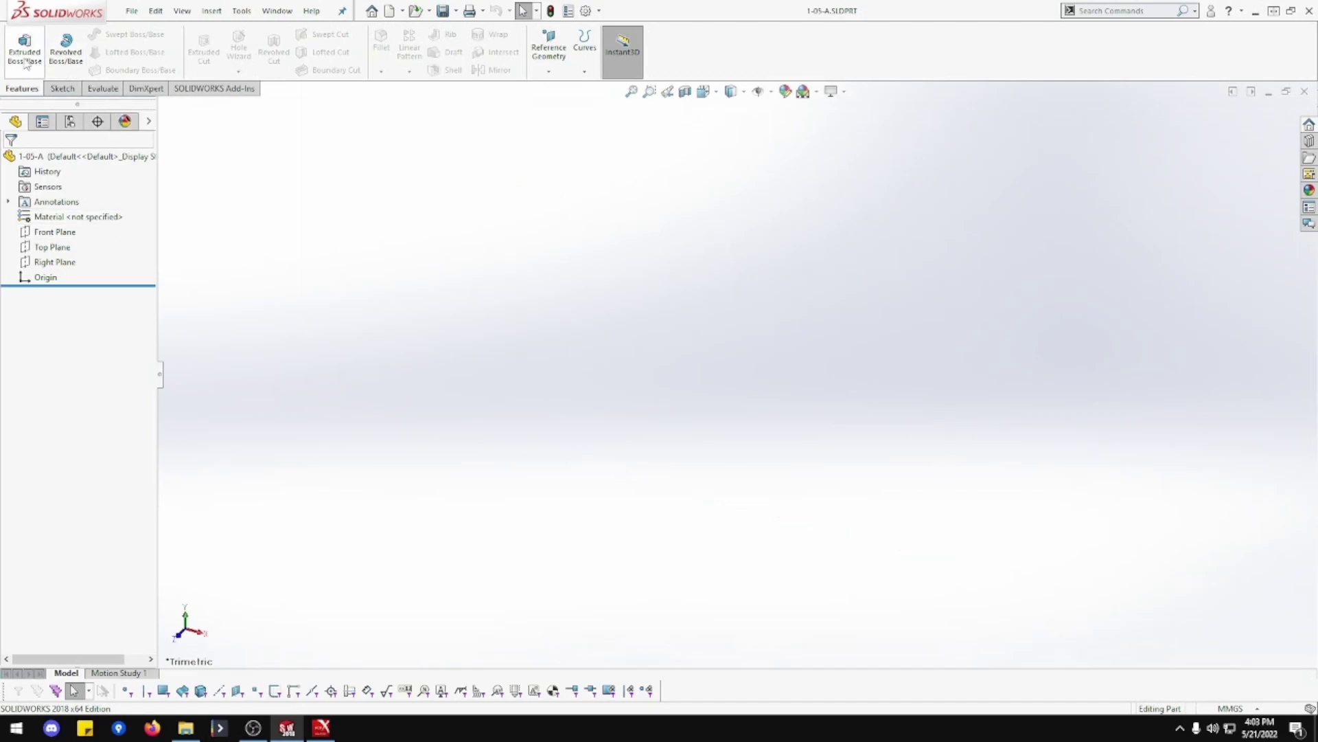
Step: Sketch a corner rectangle about 86 by 68 mm on the Right Plane, with its lower corner at the origin
right_click(72, 266)
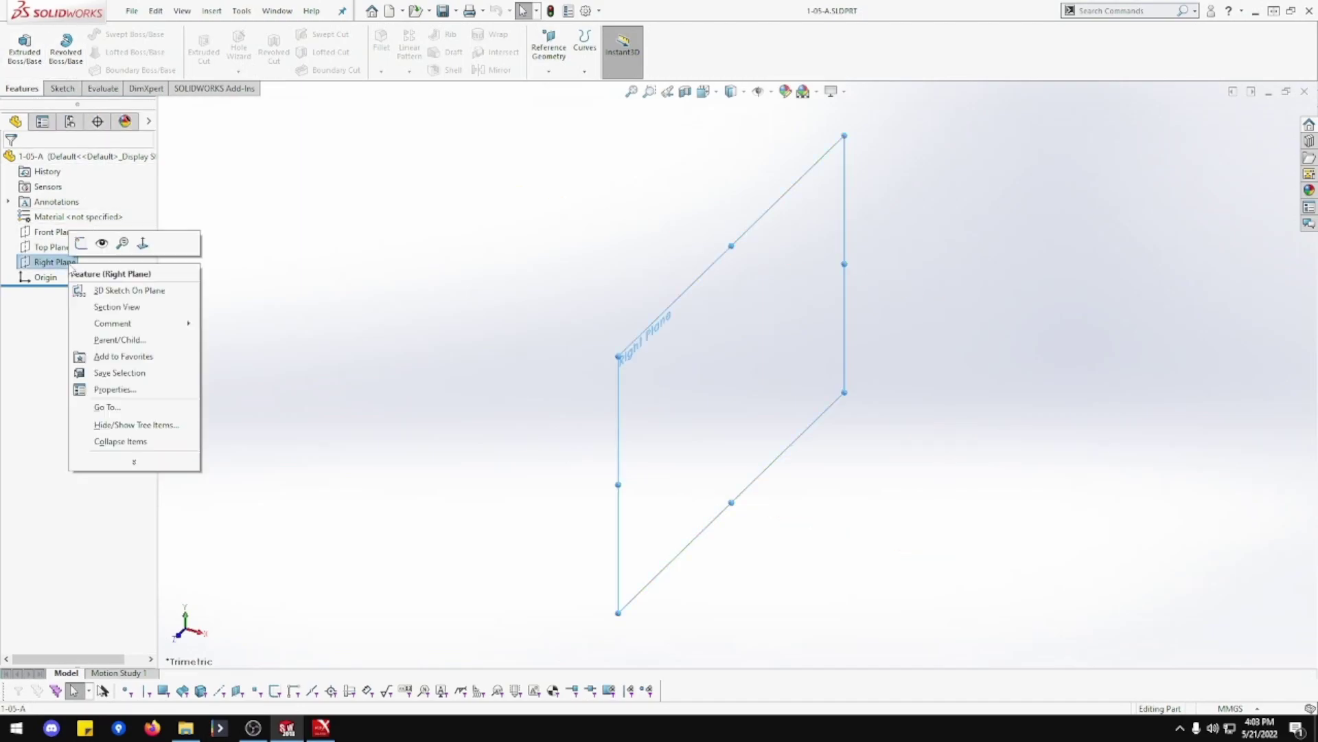
left_click(81, 243)
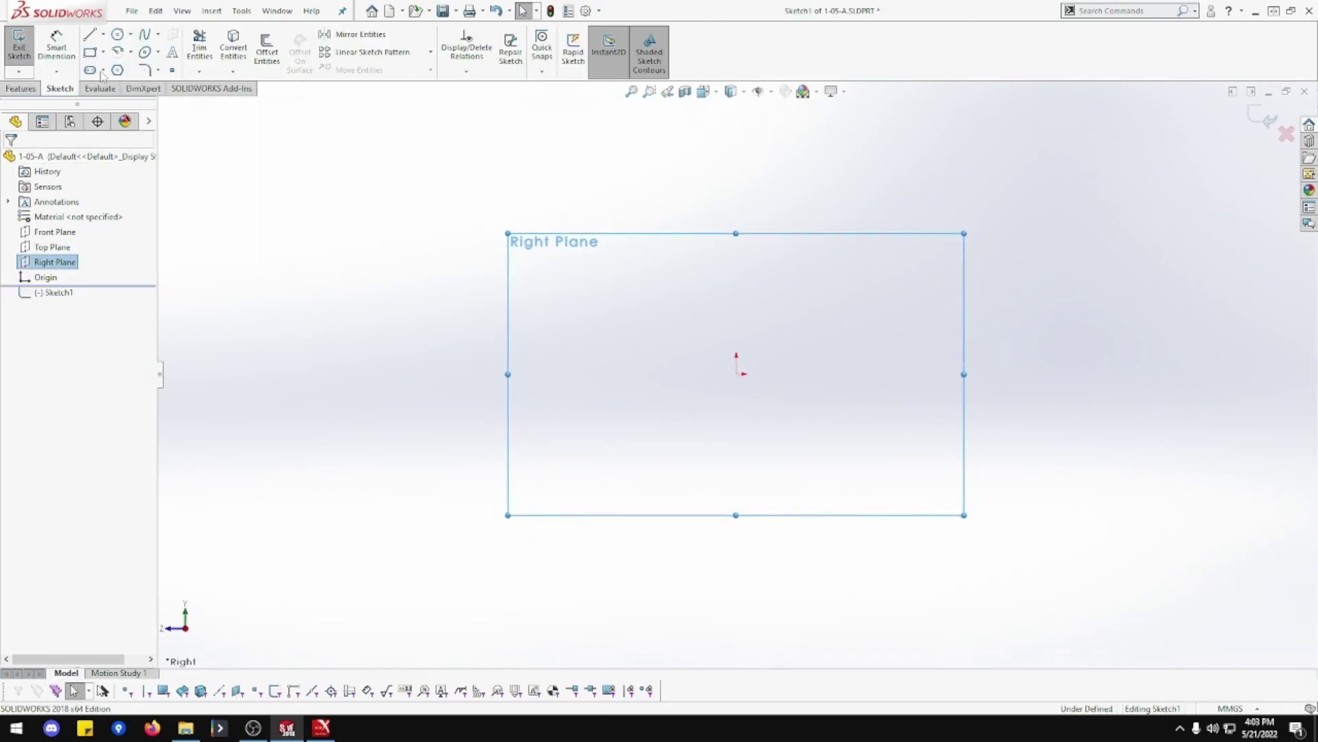
left_click(90, 52)
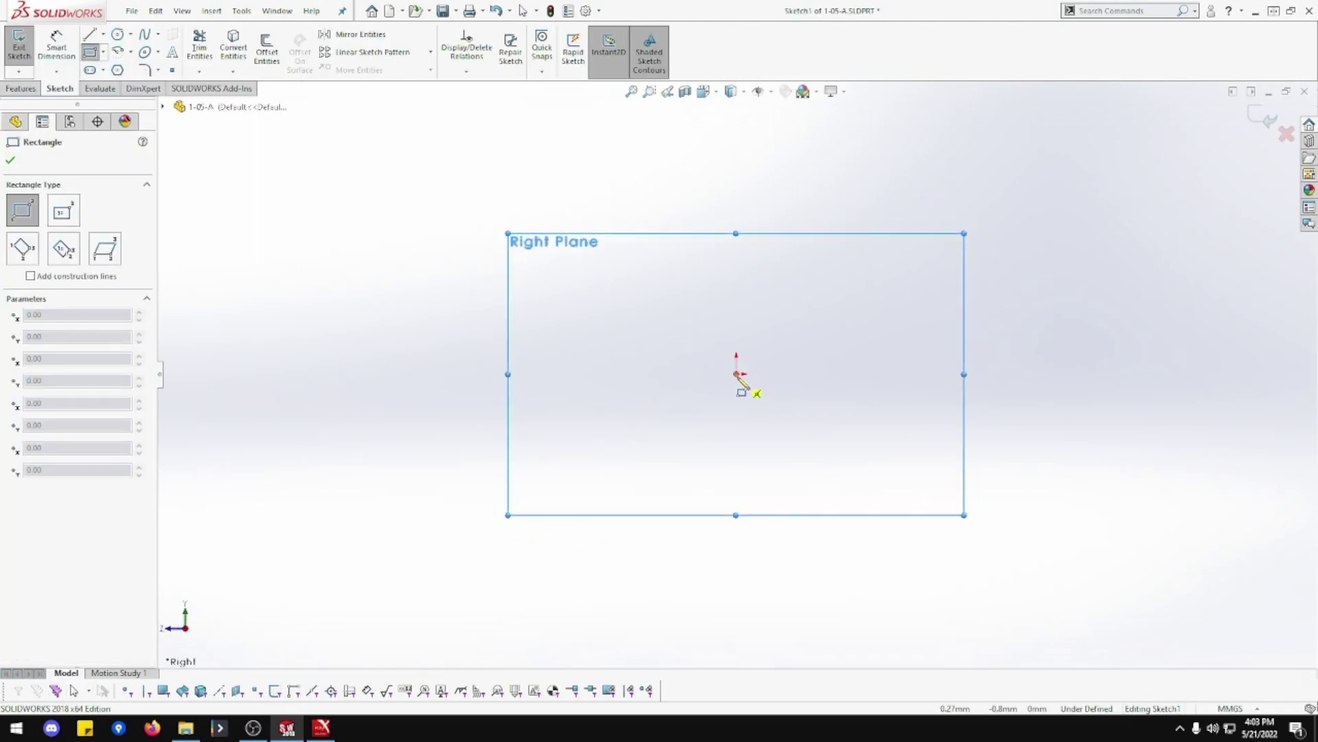
mouse_move(737, 374)
left_mouse_down()
mouse_move(542, 206)
mouse_move(517, 201)
left_mouse_up()
key("Escape")
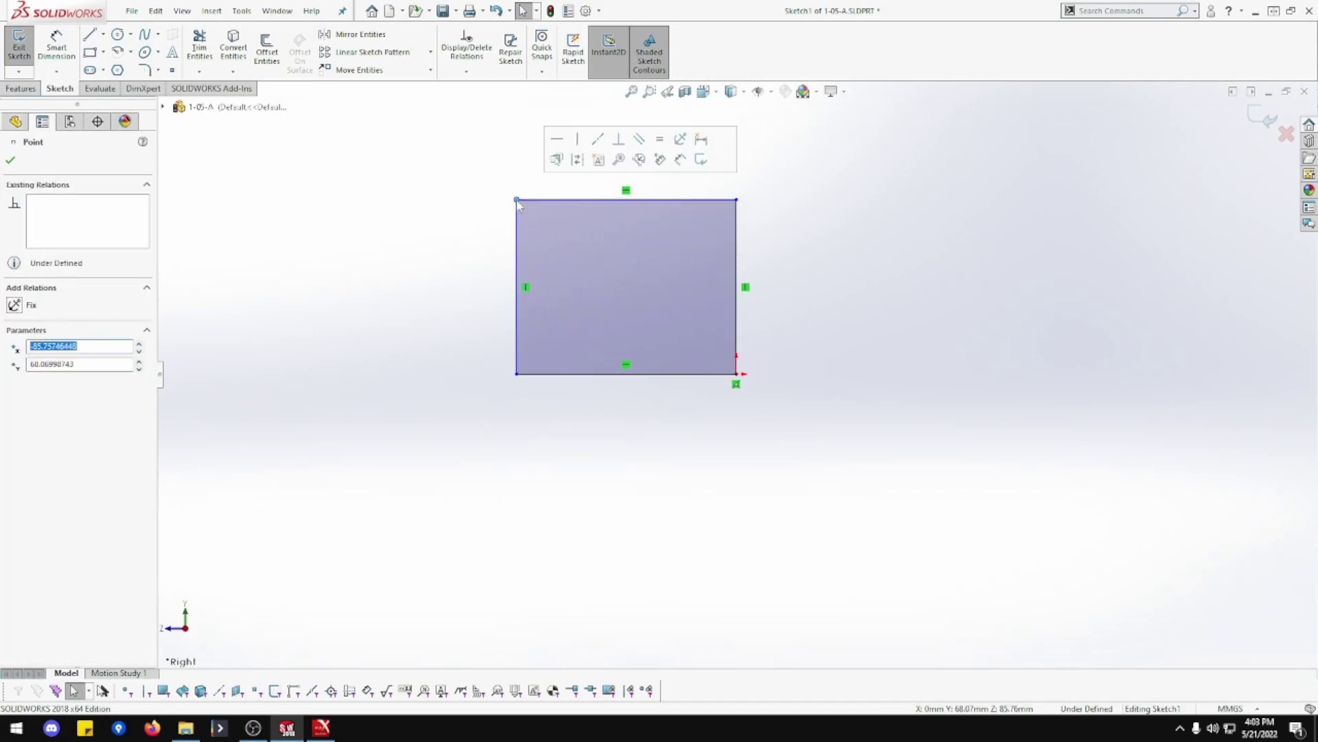
Step: Draw an inner rectangle about 73 by 44 mm against the edge above the origin and trim the shared edge into an open C profile
left_click(90, 52)
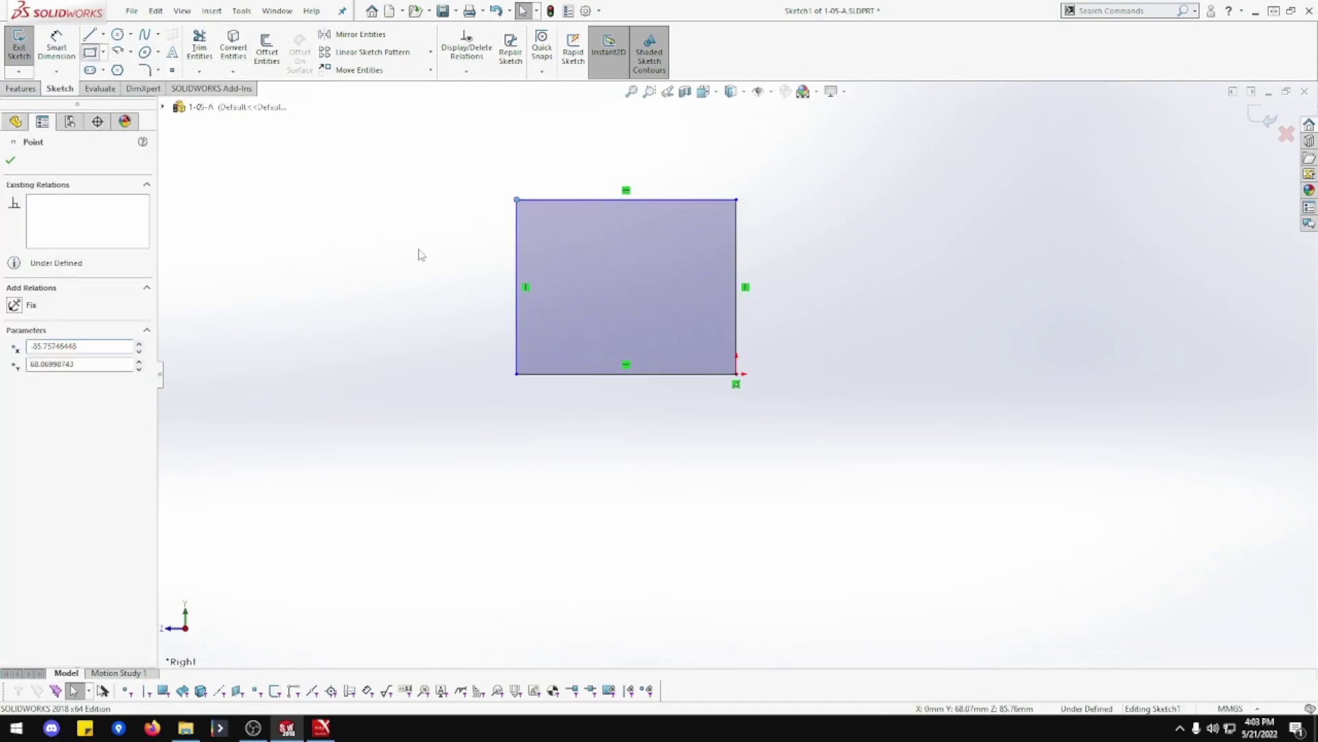
left_click(736, 341)
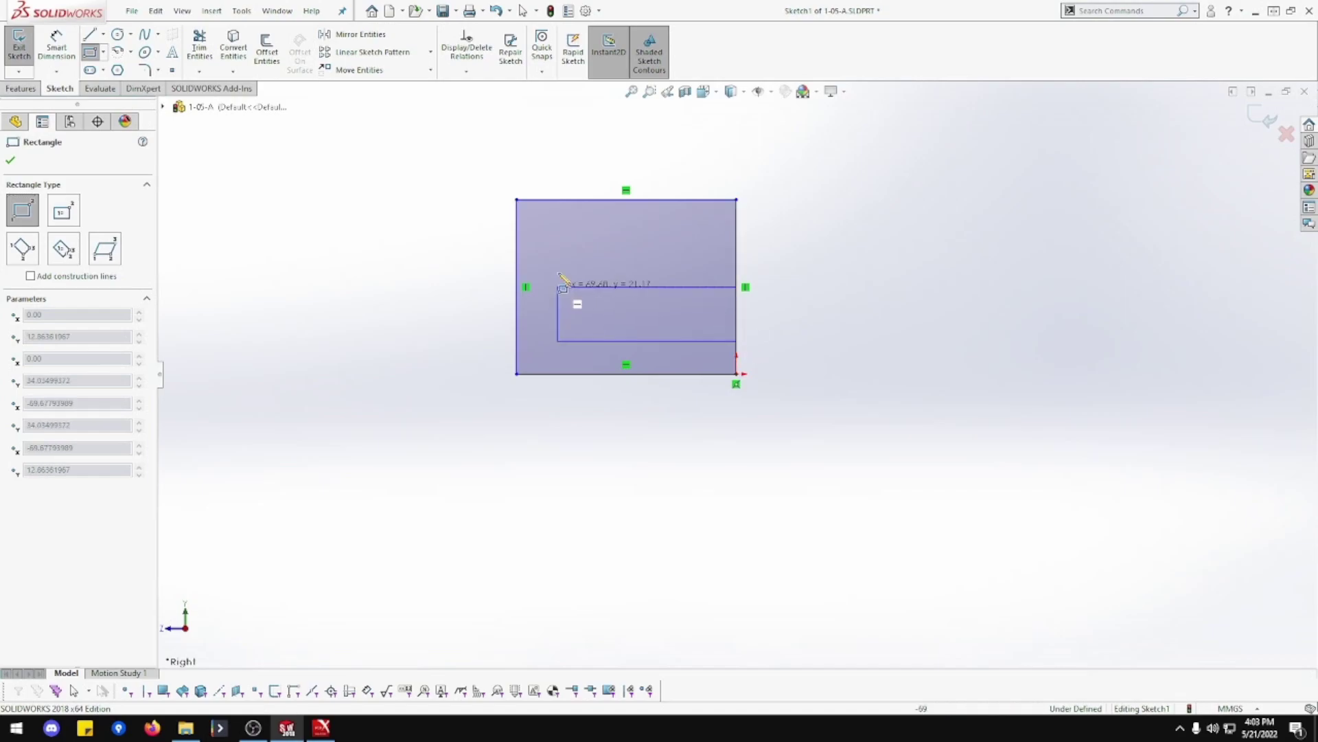
left_click(550, 228)
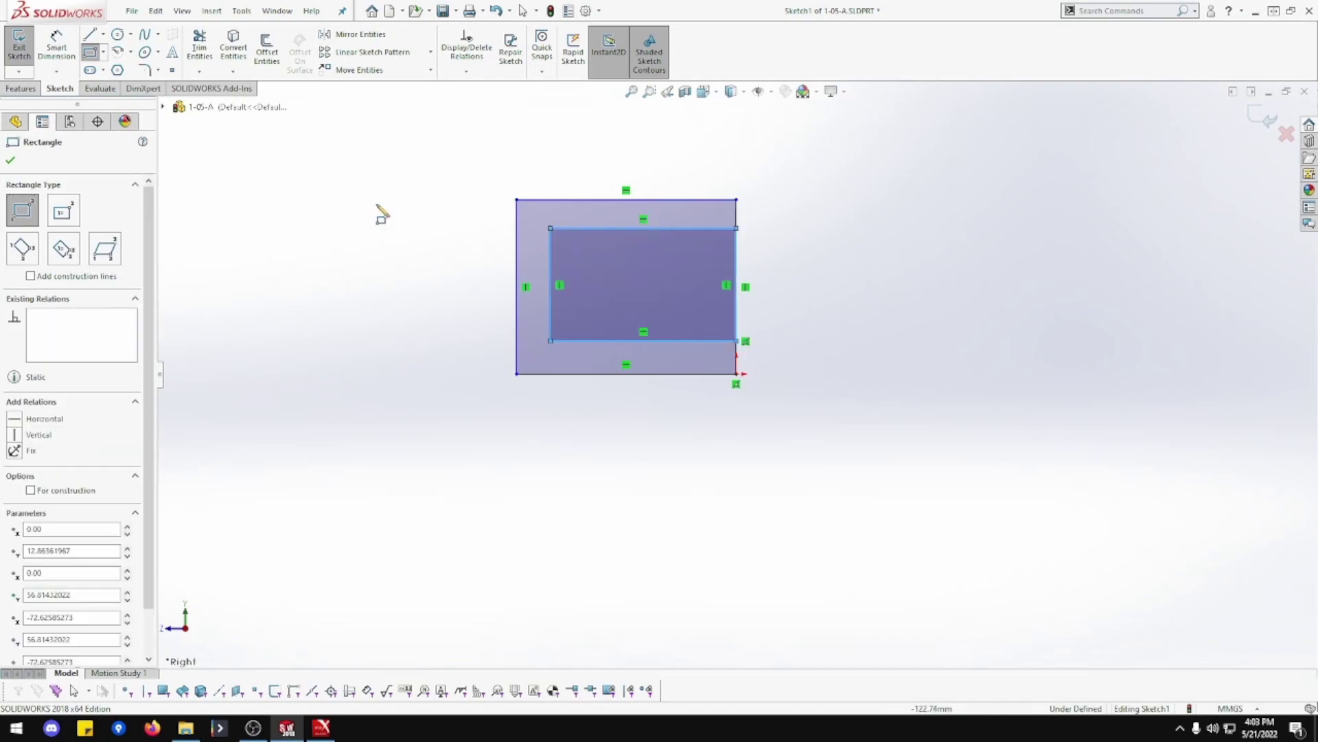
left_click(199, 46)
left_click(737, 285)
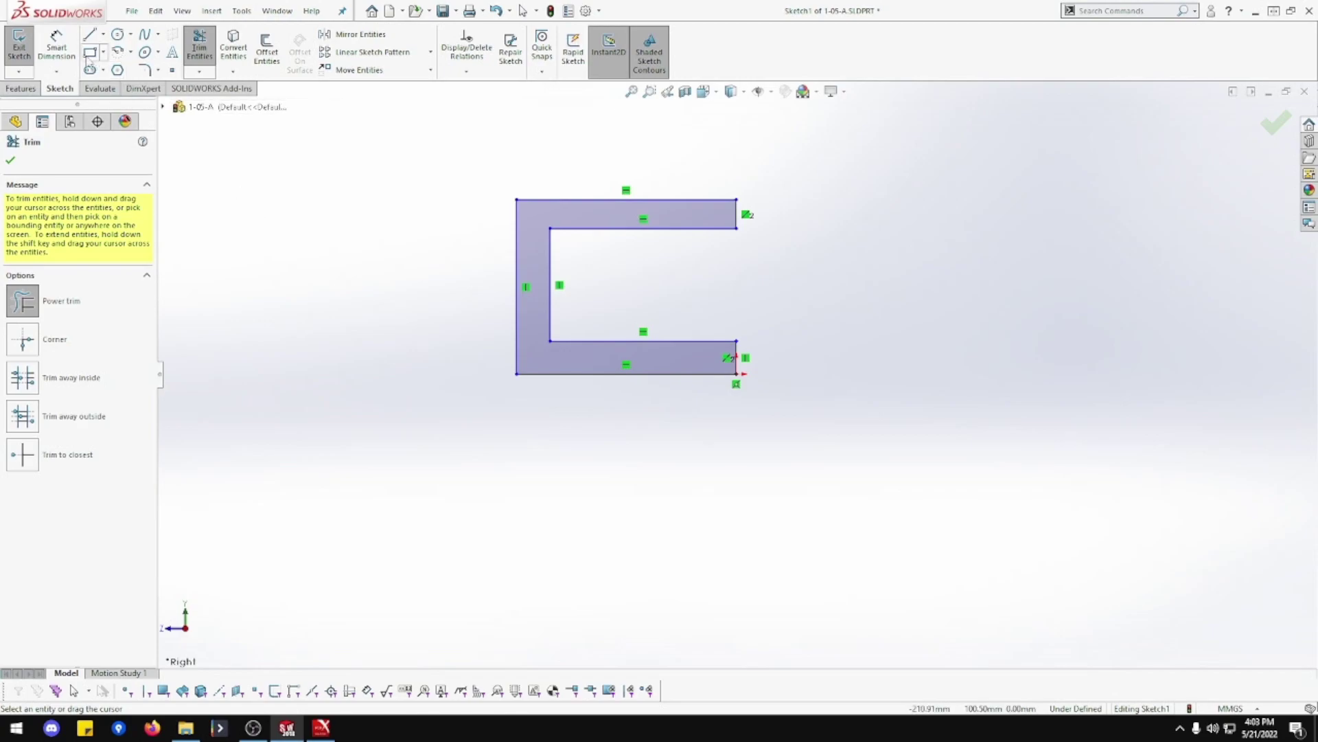
Step: Dimension the C profile's overall width to 25.5 mm and its overall height to 51 mm
left_click(73, 52)
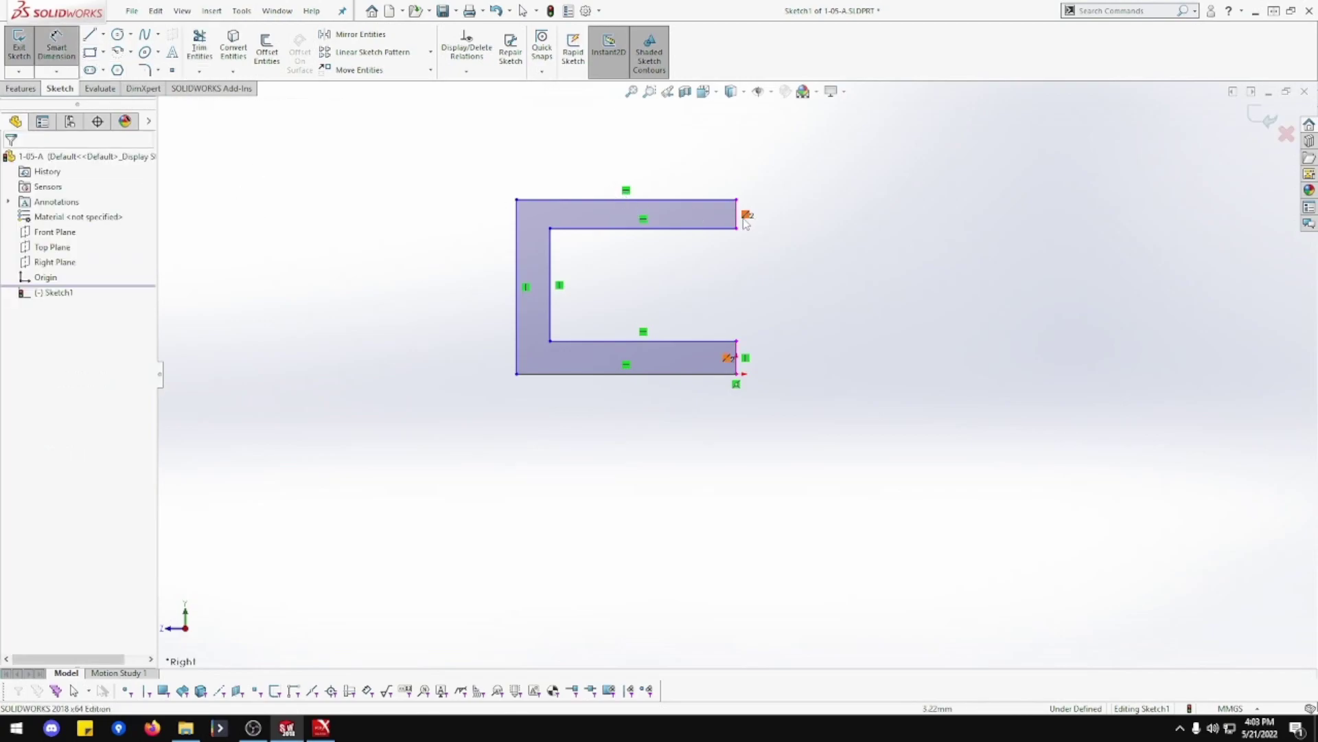
left_click(707, 199)
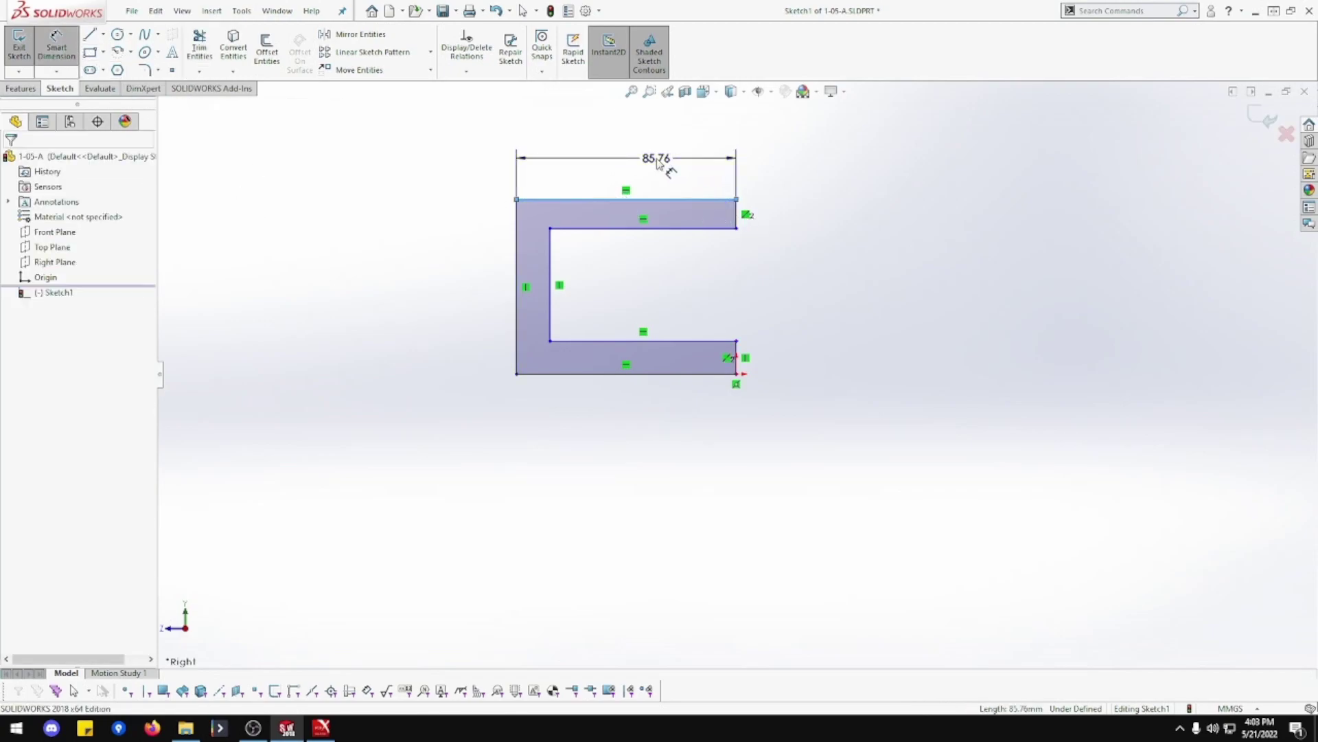
left_click(671, 162)
type("25.5")
key("Return")
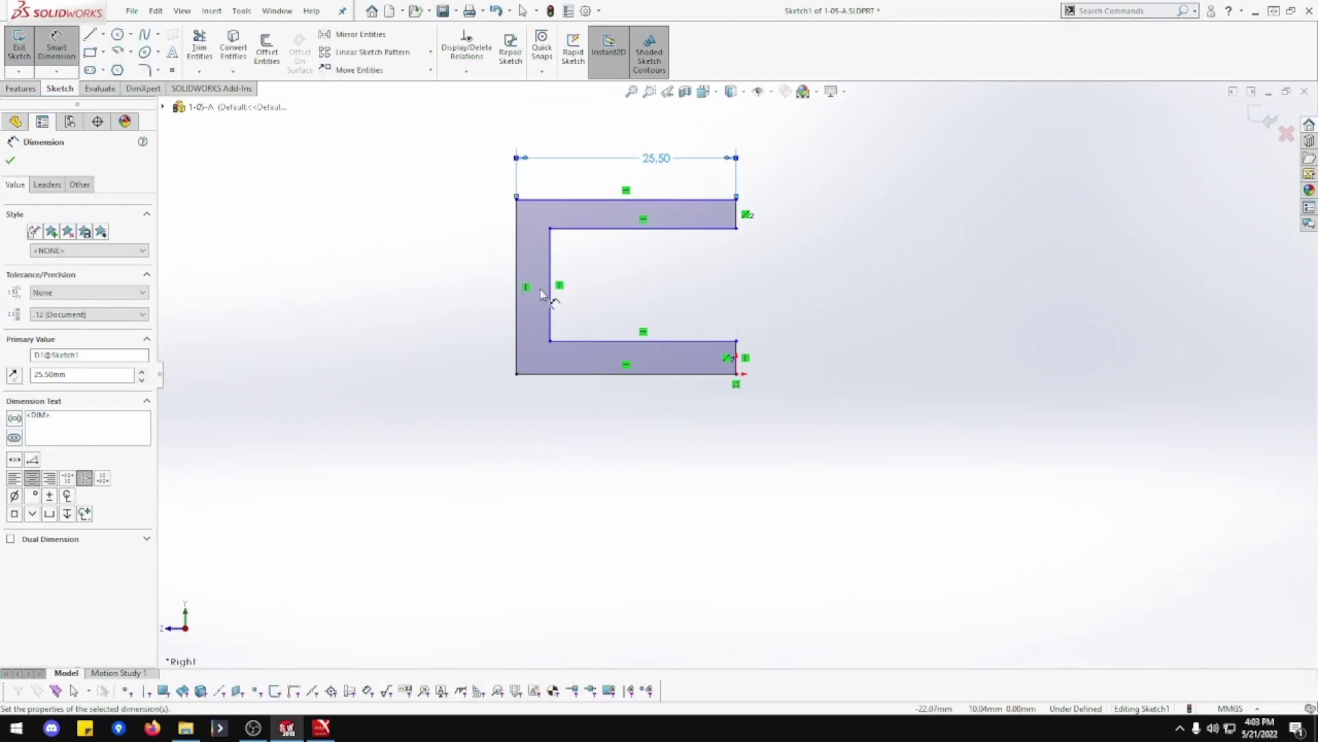
left_click(515, 295)
left_click(450, 296)
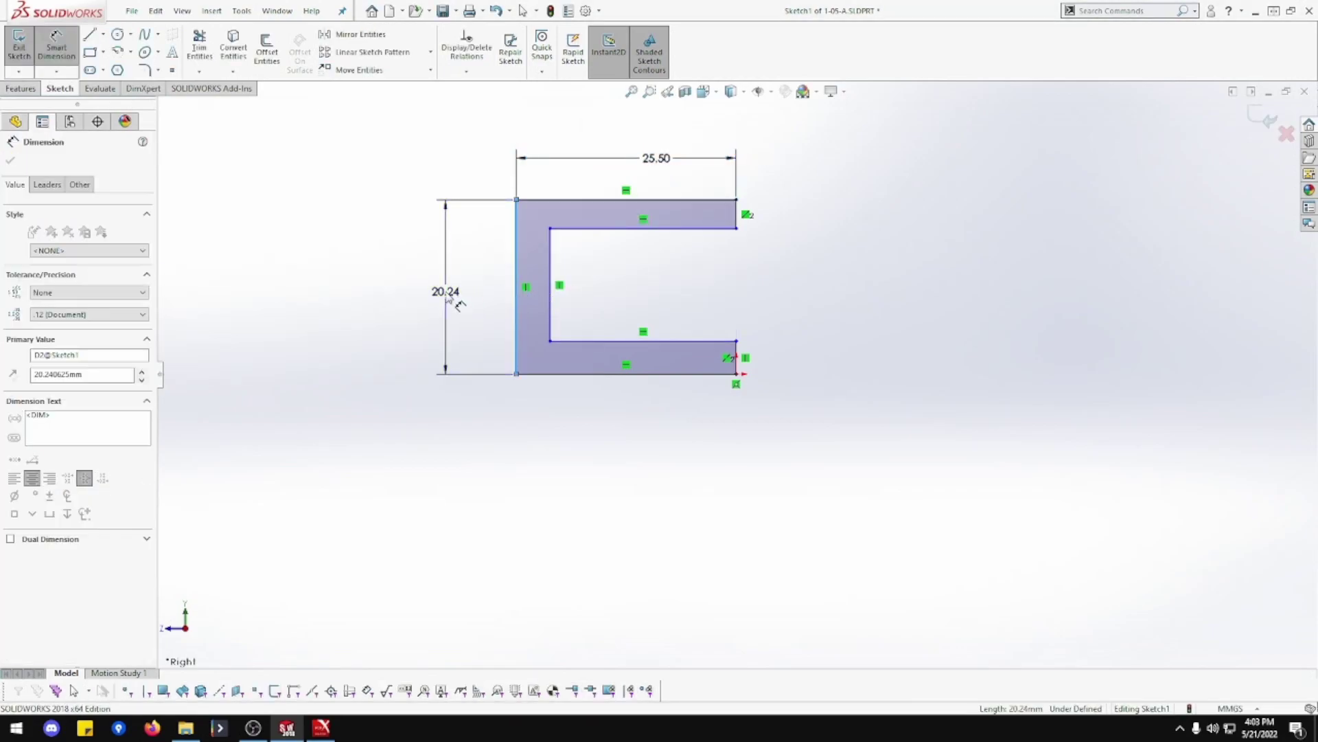
type("51")
key("Return")
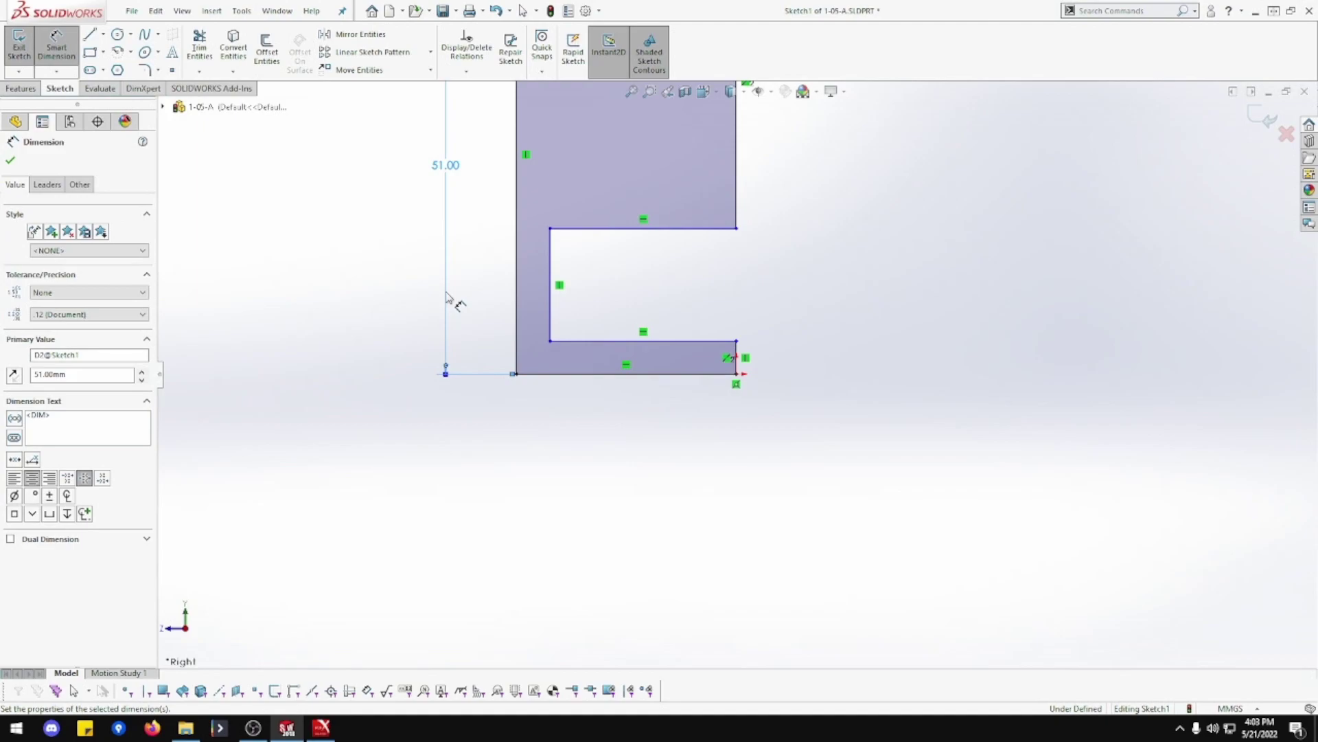
Step: Dimension the thickness of the profile's upper and lower flanges to 3 mm each
left_click(631, 91)
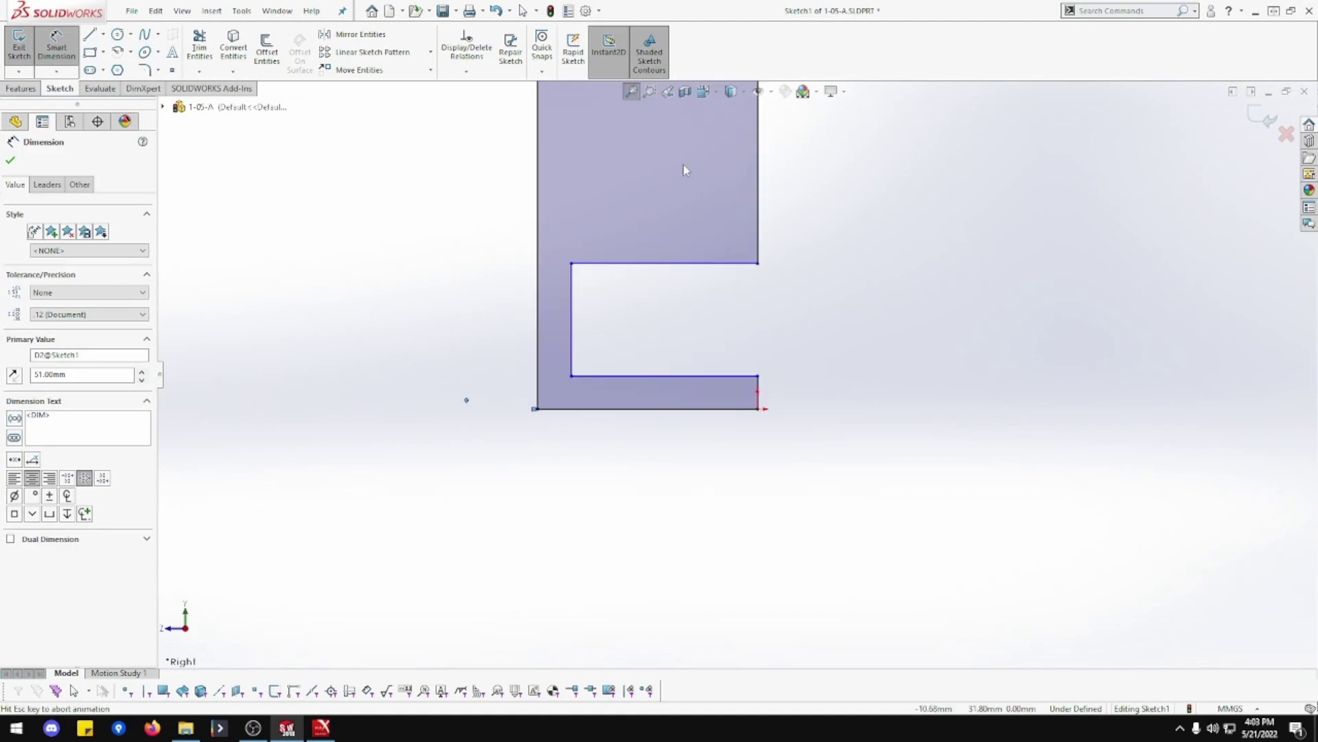
left_click(896, 240)
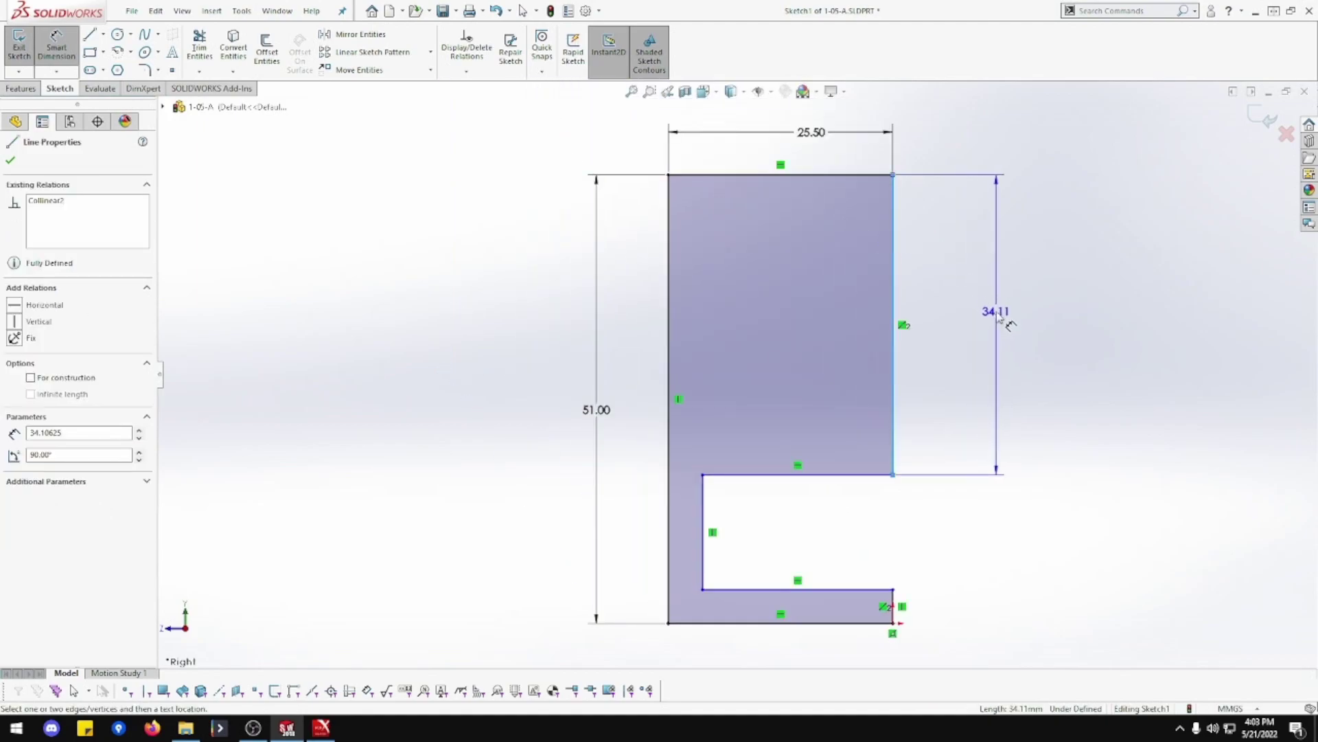
left_click(1004, 321)
type("3.00mm")
key("Return")
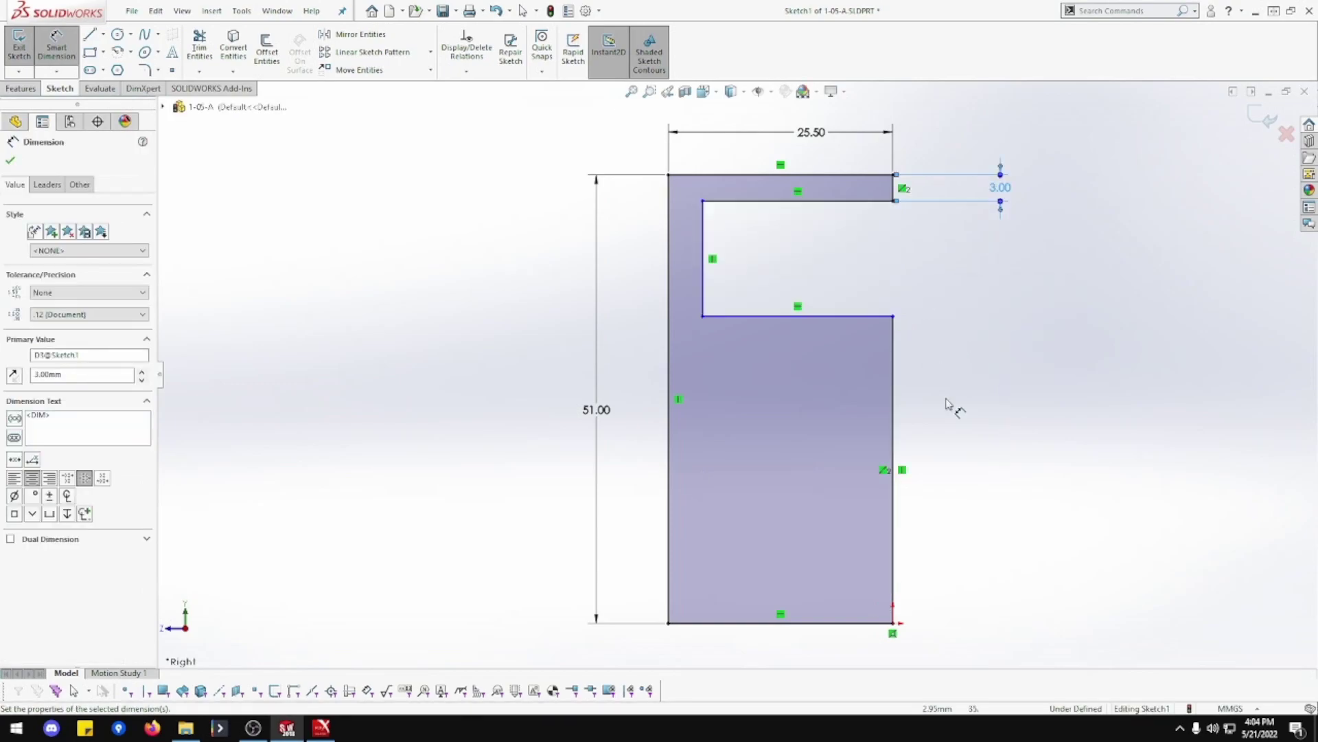
left_click(895, 443)
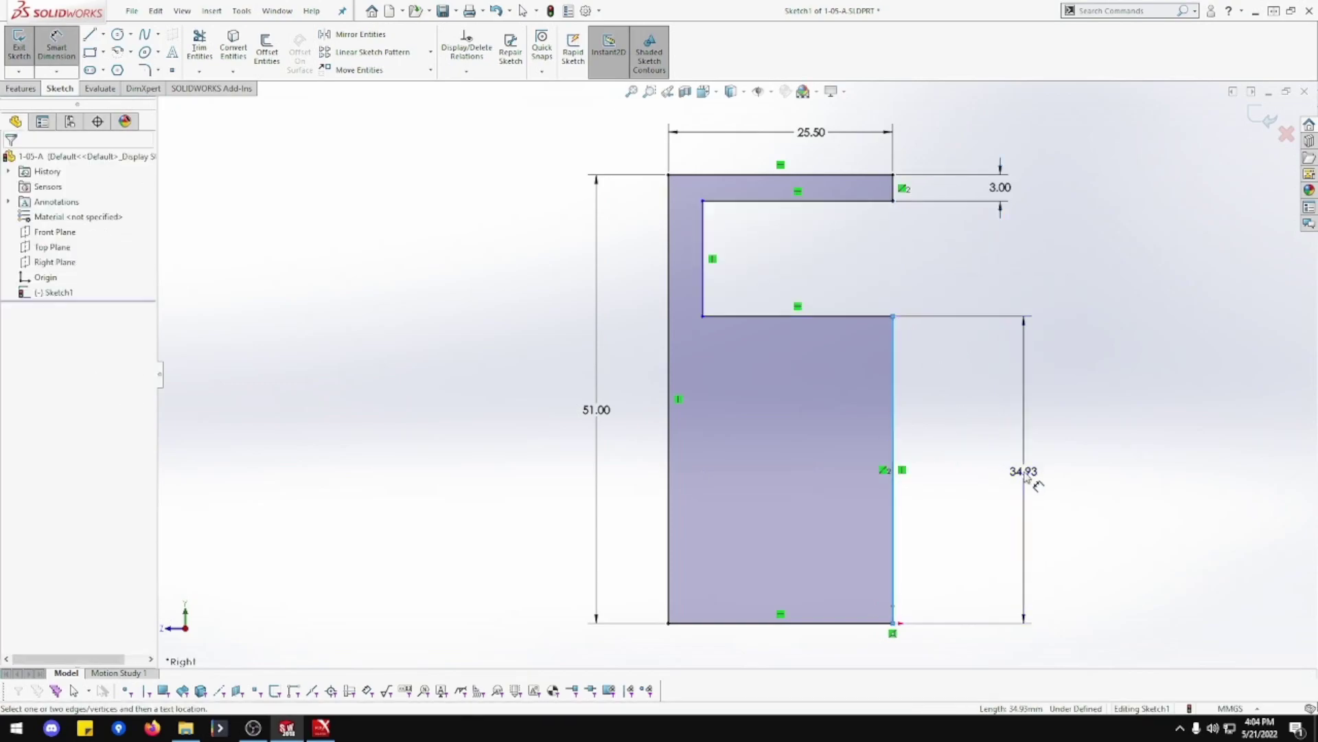
left_click(1027, 476)
type("3.00mm")
key("Return")
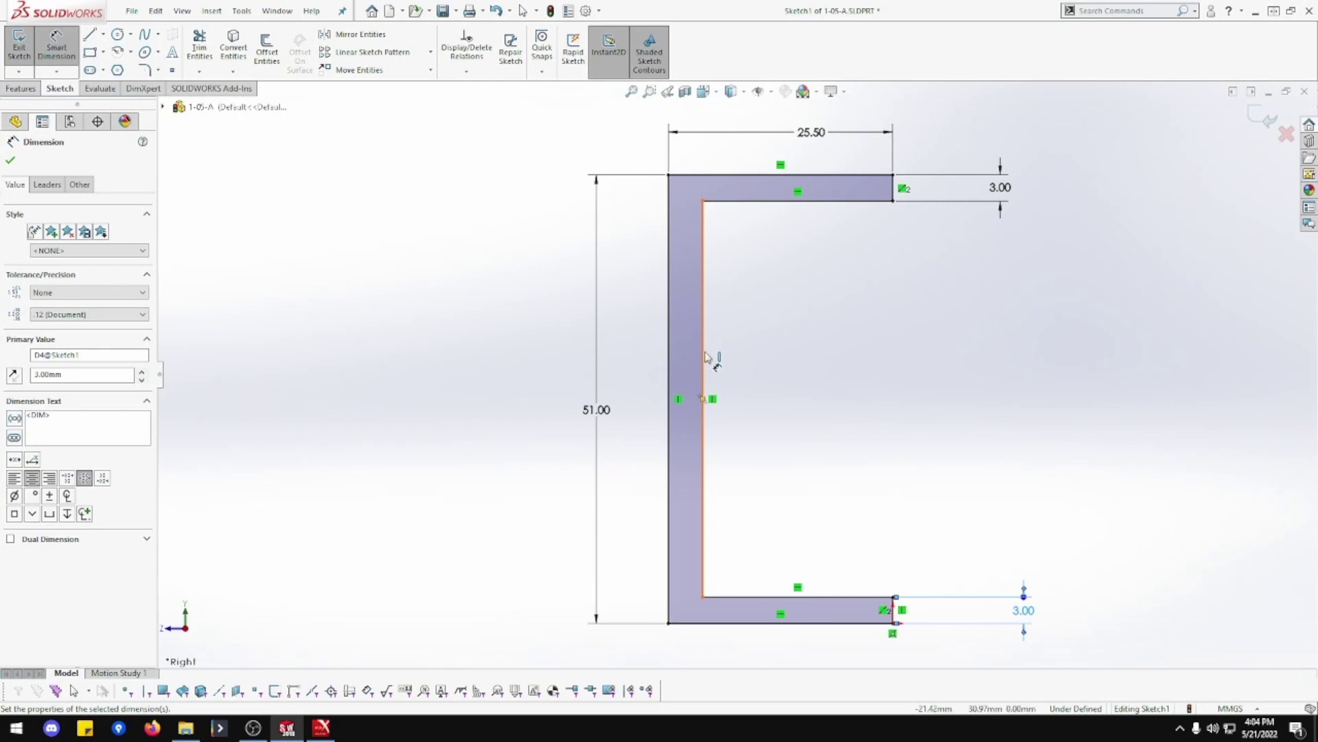
Step: Dimension the profile's web thickness to 3 mm between the inner and outer vertical lines
left_click(705, 357)
left_click(671, 347)
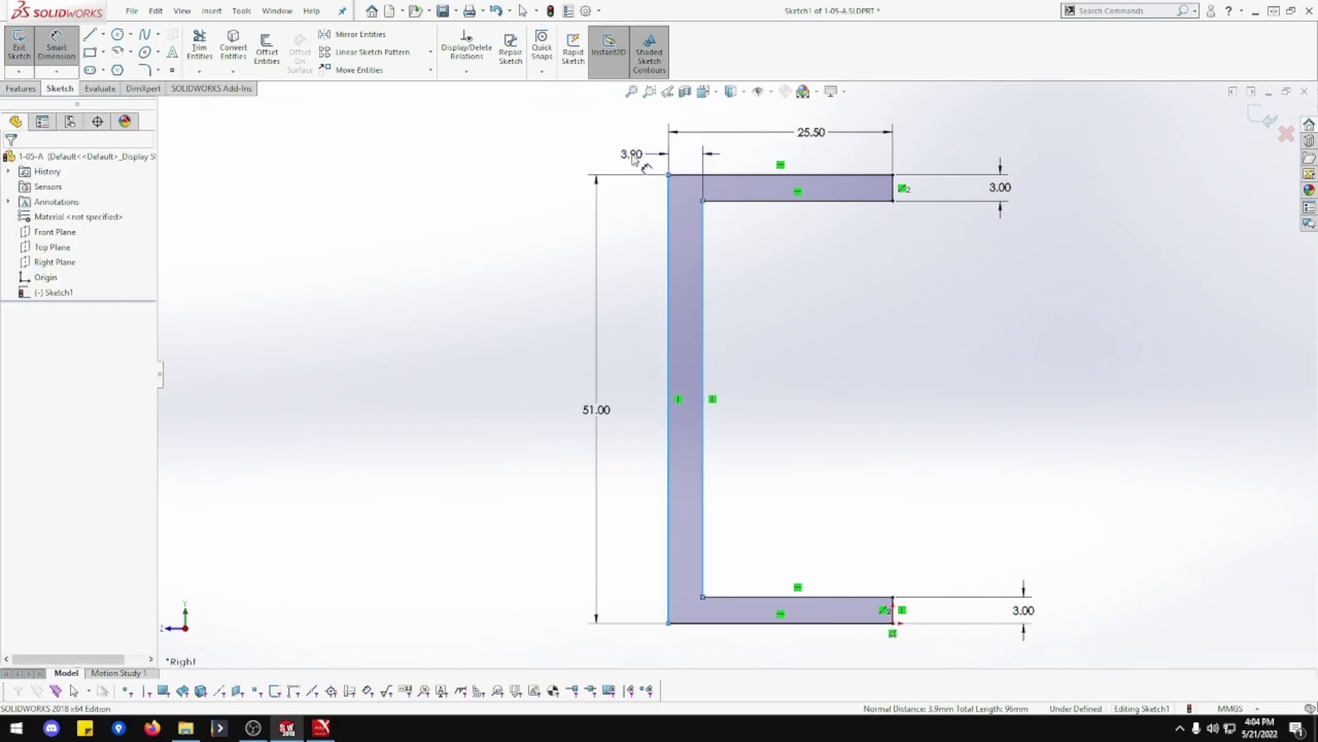
left_click(633, 157)
type("3.00mm")
key("Return")
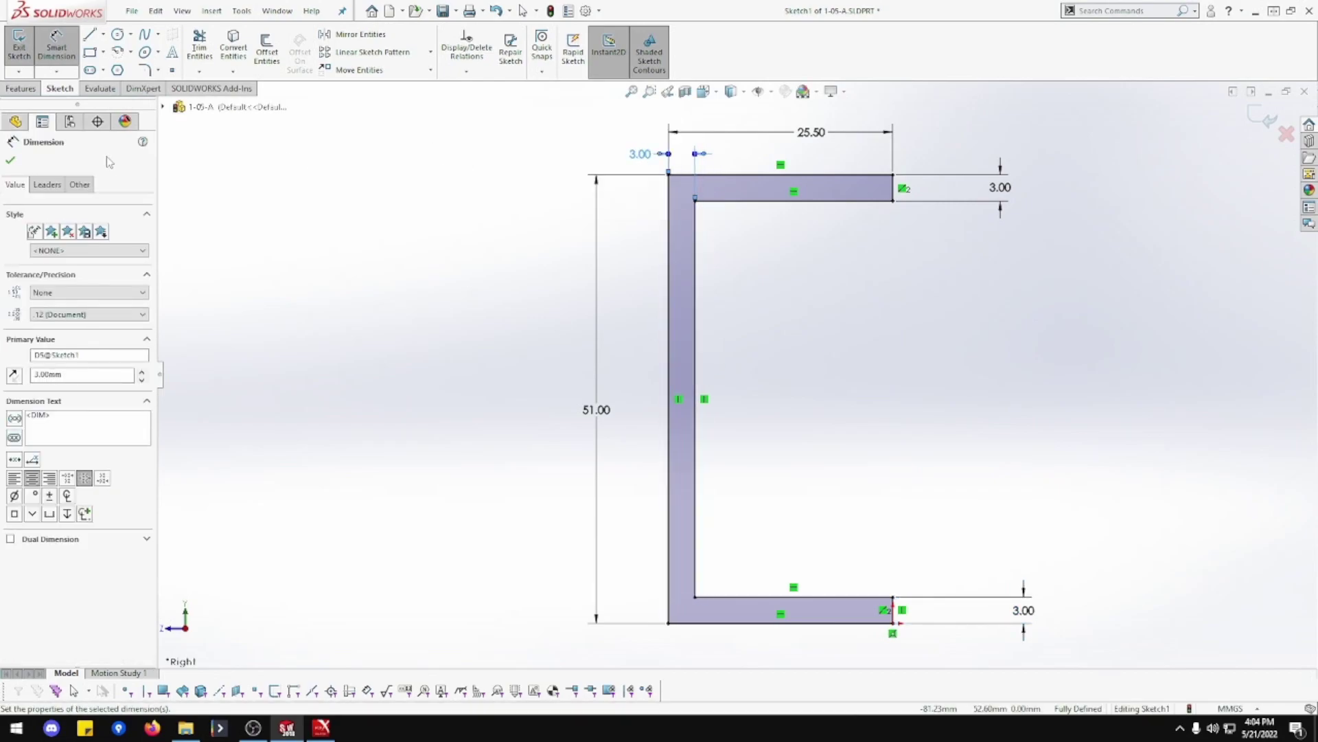
Step: Extrude the C profile 317 mm using the Mid Plane end condition
left_click(20, 88)
left_click(24, 48)
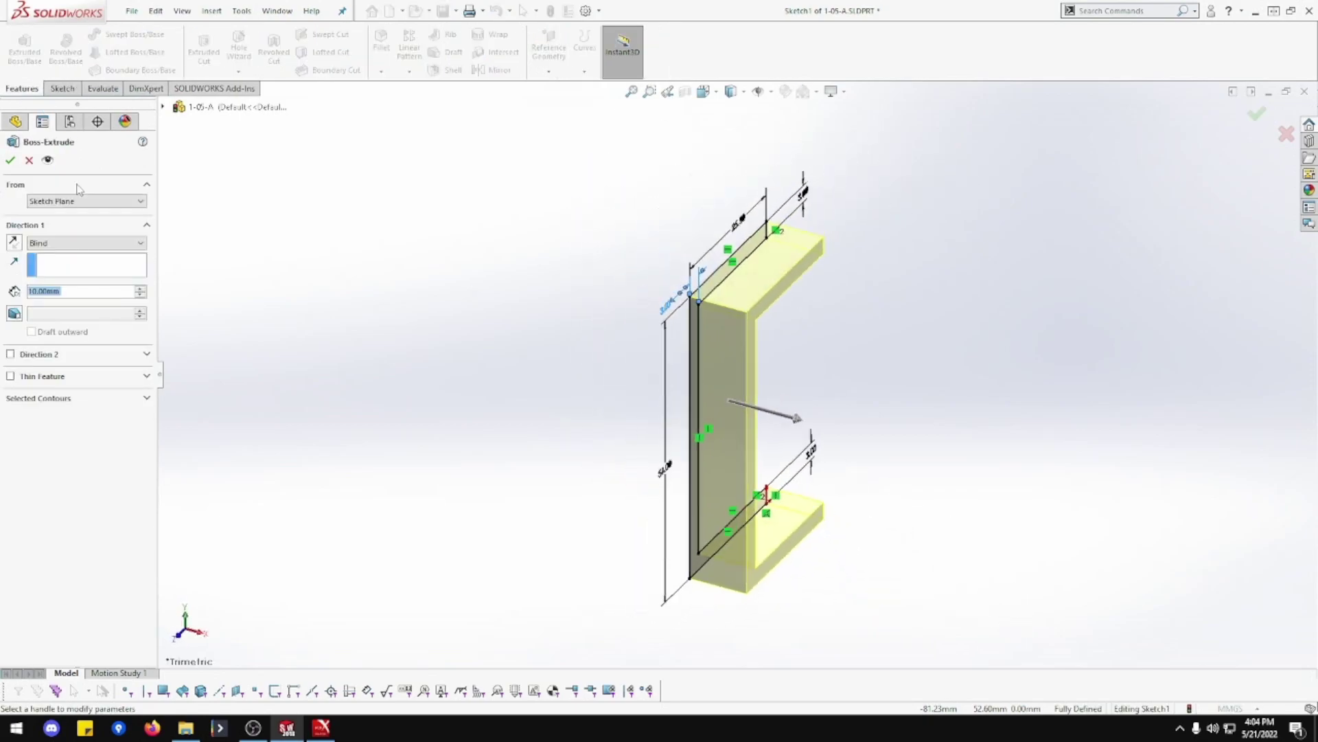
type("317")
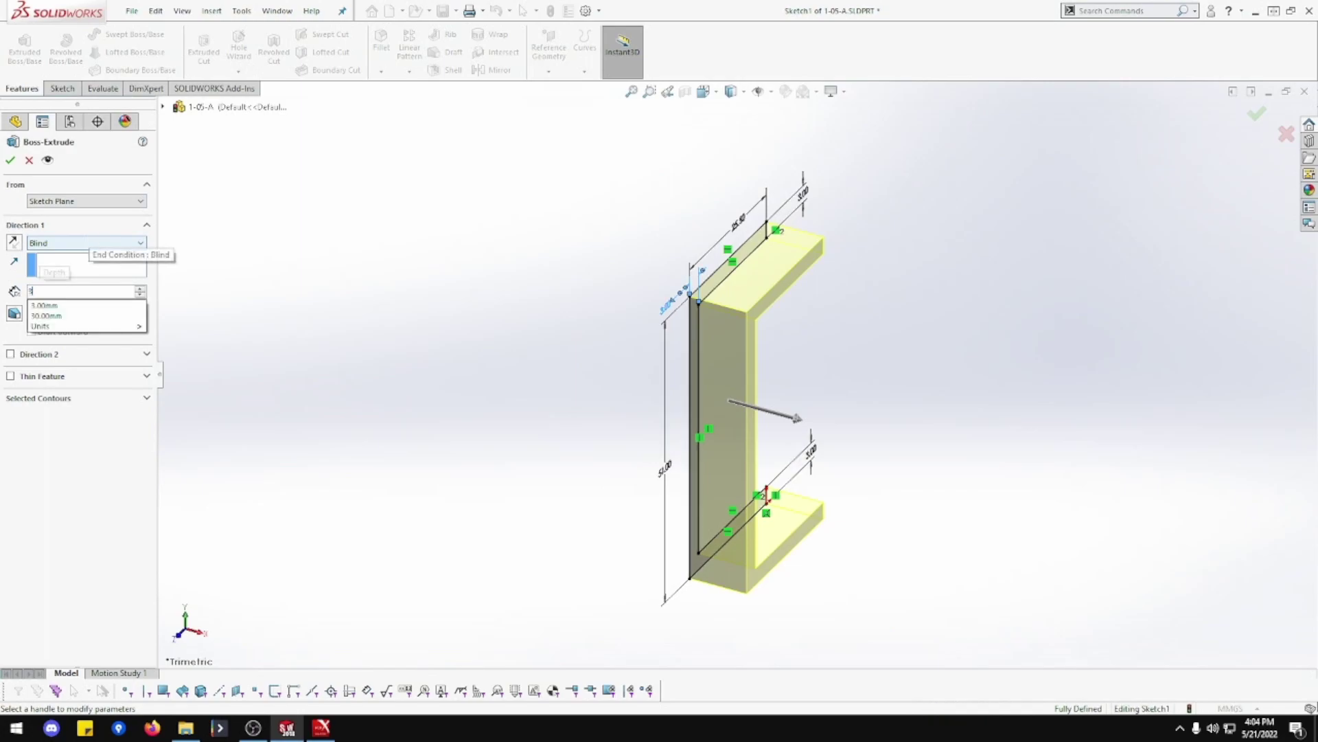
left_click(90, 241)
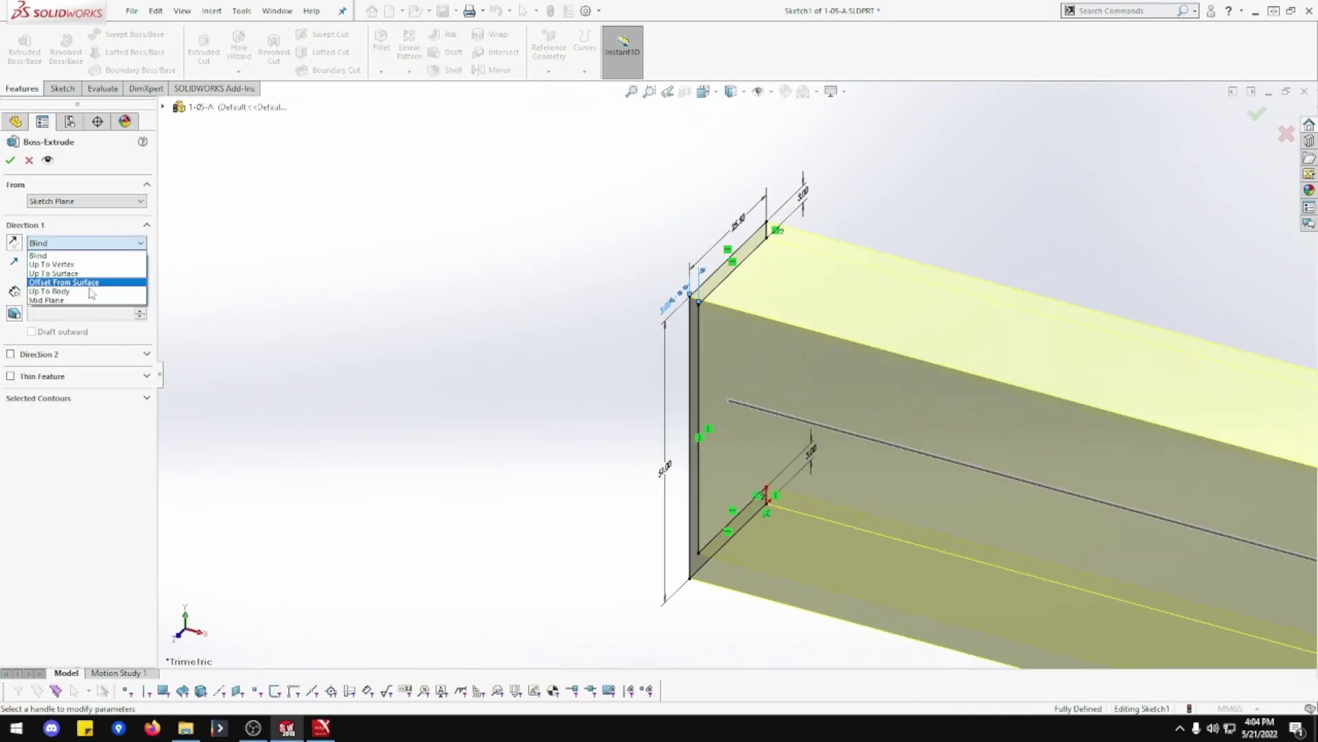
left_click(41, 300)
left_click(10, 160)
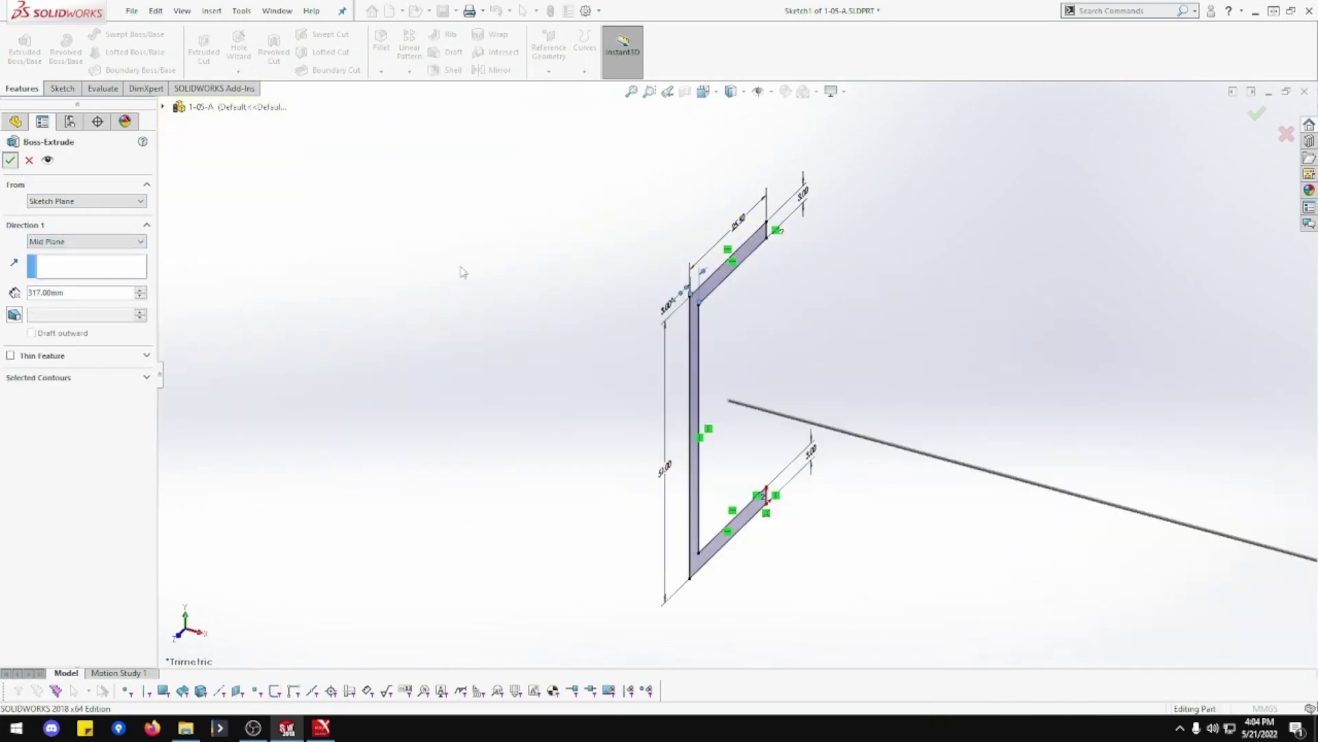
key("f")
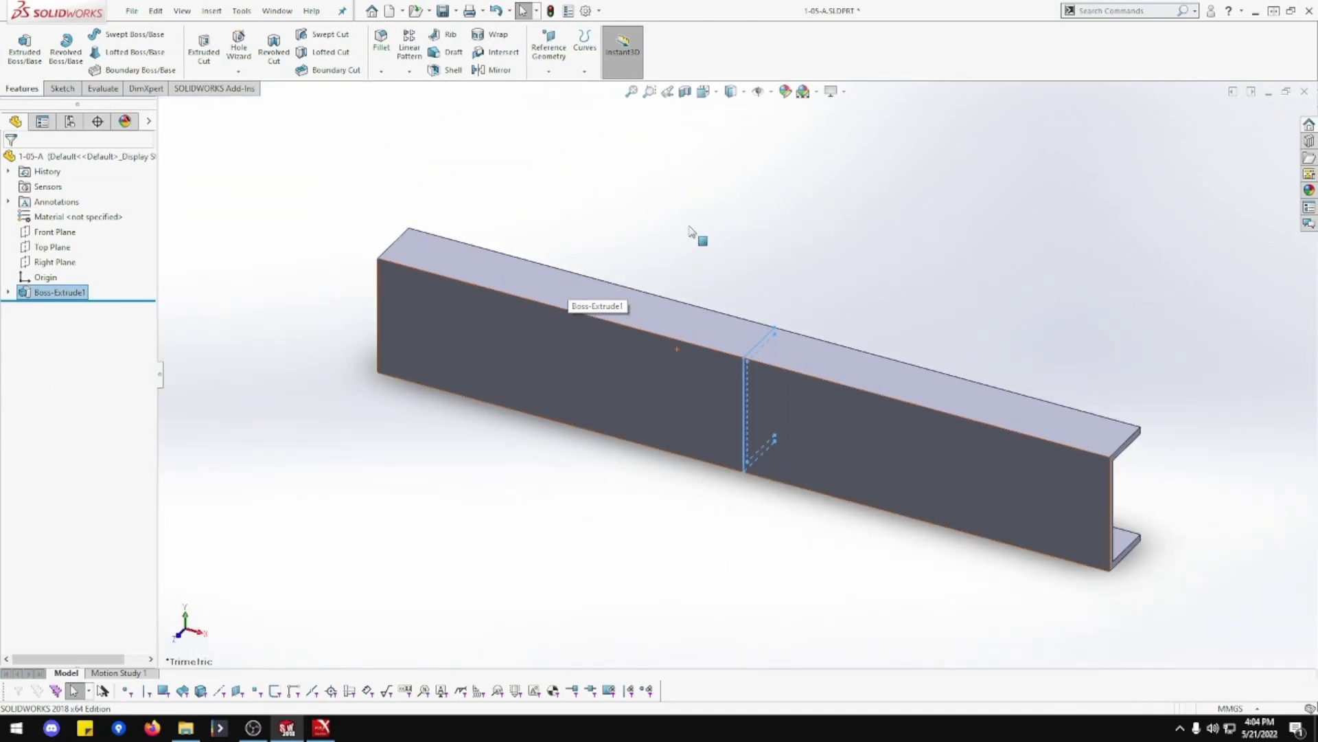
left_click(696, 223)
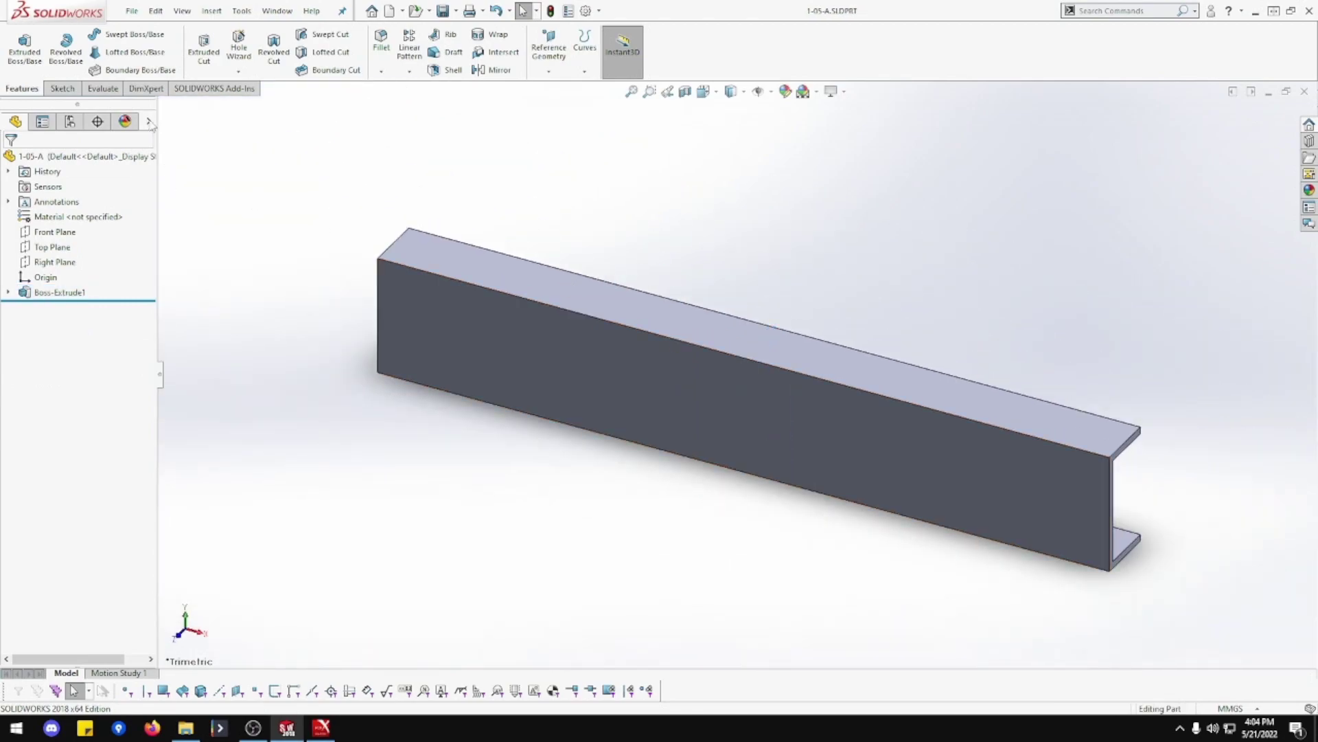
Step: Fillet the two long outer edges of the channel's web with a 3 mm radius
left_click(379, 48)
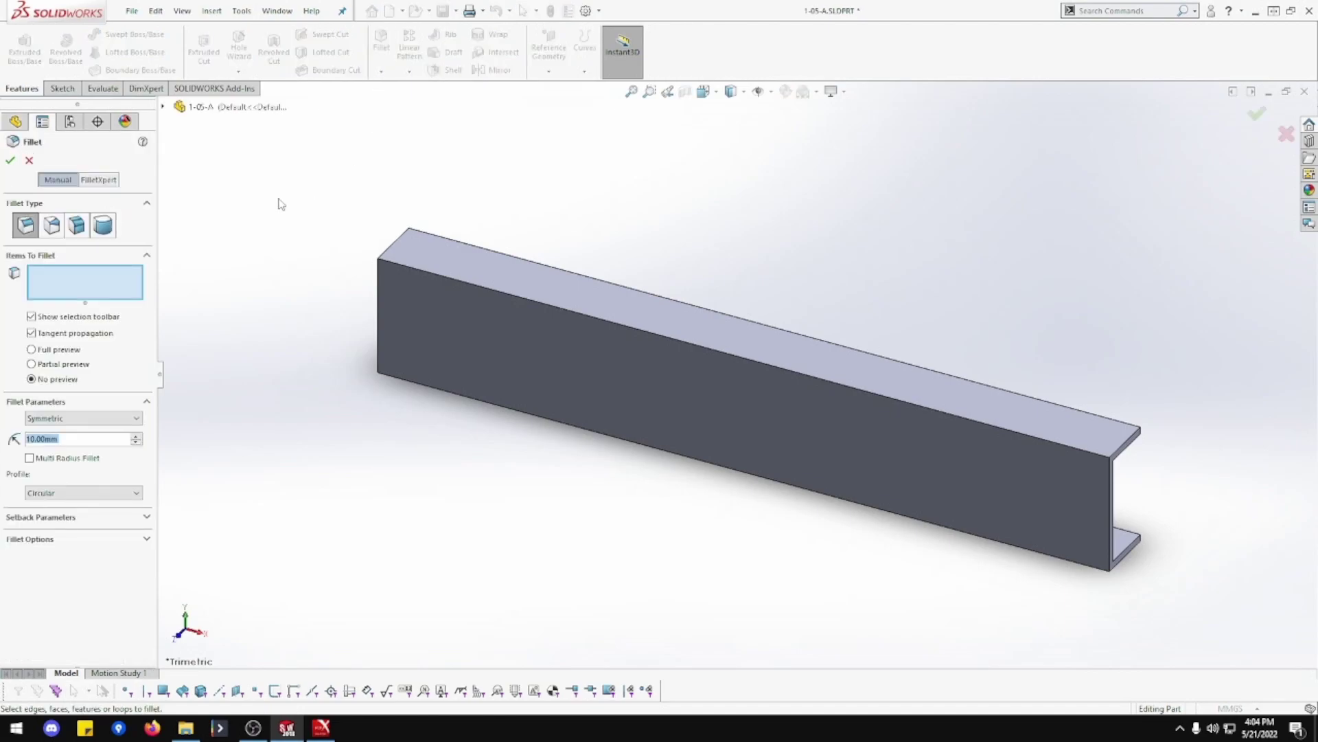
type("3")
key("Return")
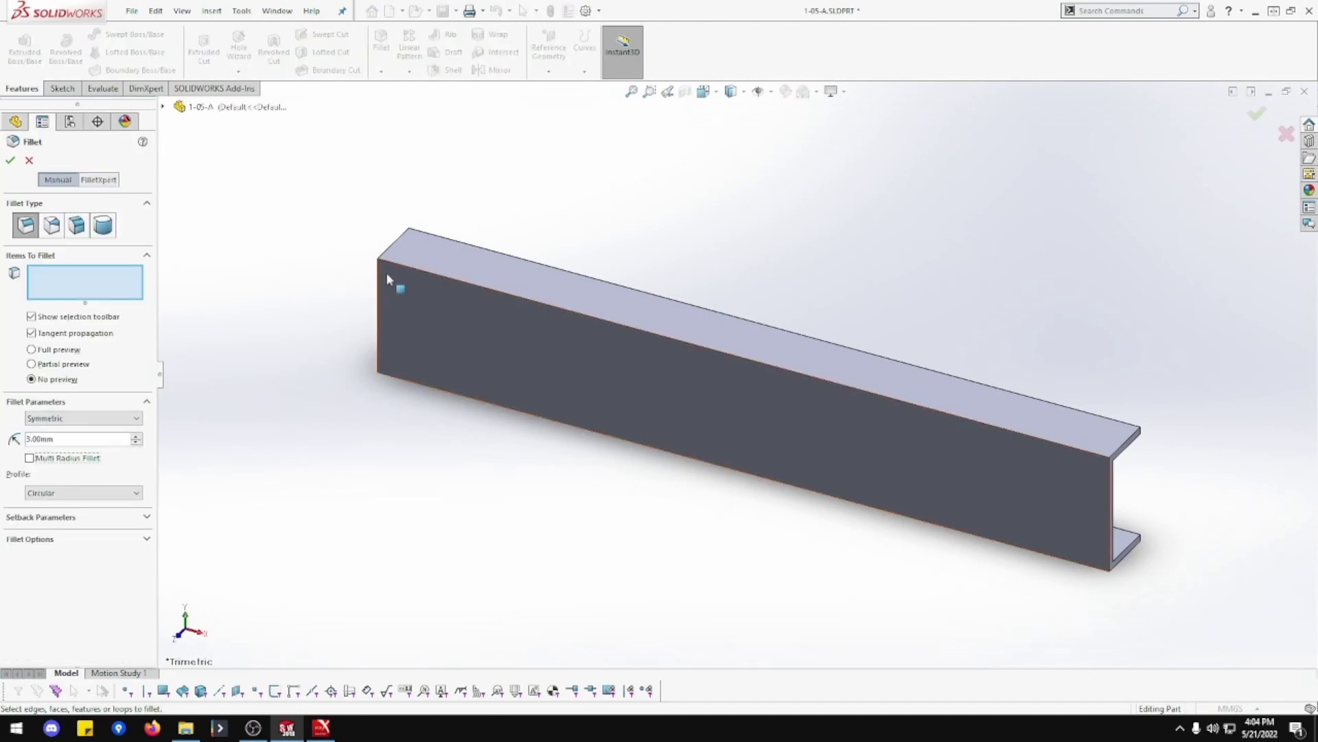
left_click(527, 305)
left_click(538, 418)
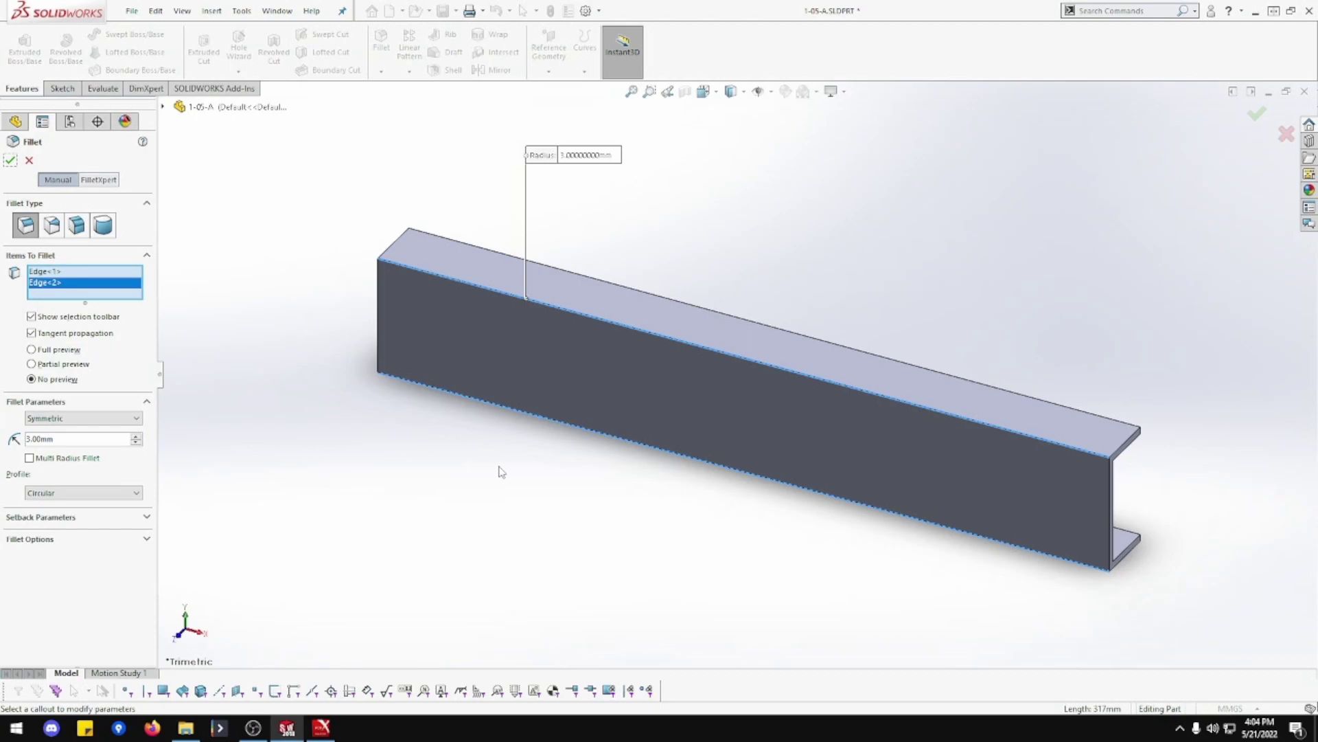
left_click(10, 160)
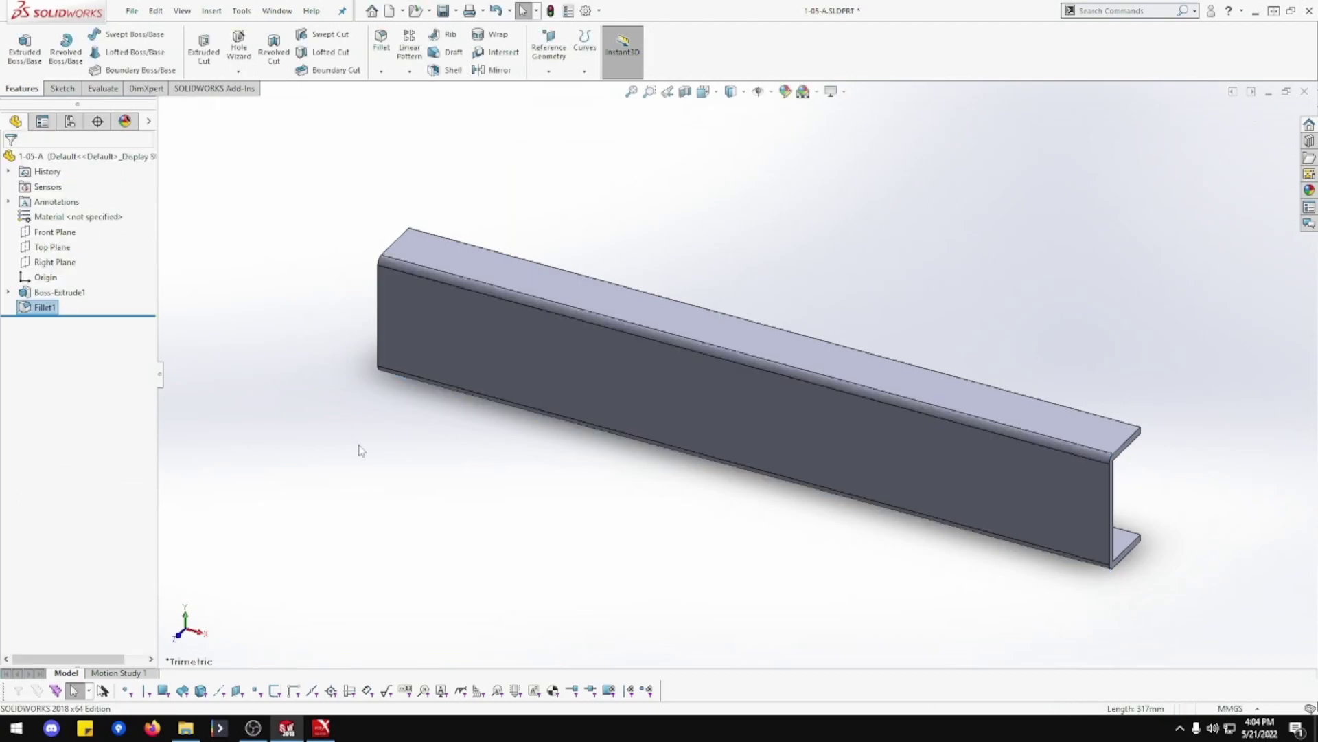
Step: Fillet the two long inner edges where the flanges meet the web with a 1.5 mm radius
middle_click_drag(442, 449, 650, 512)
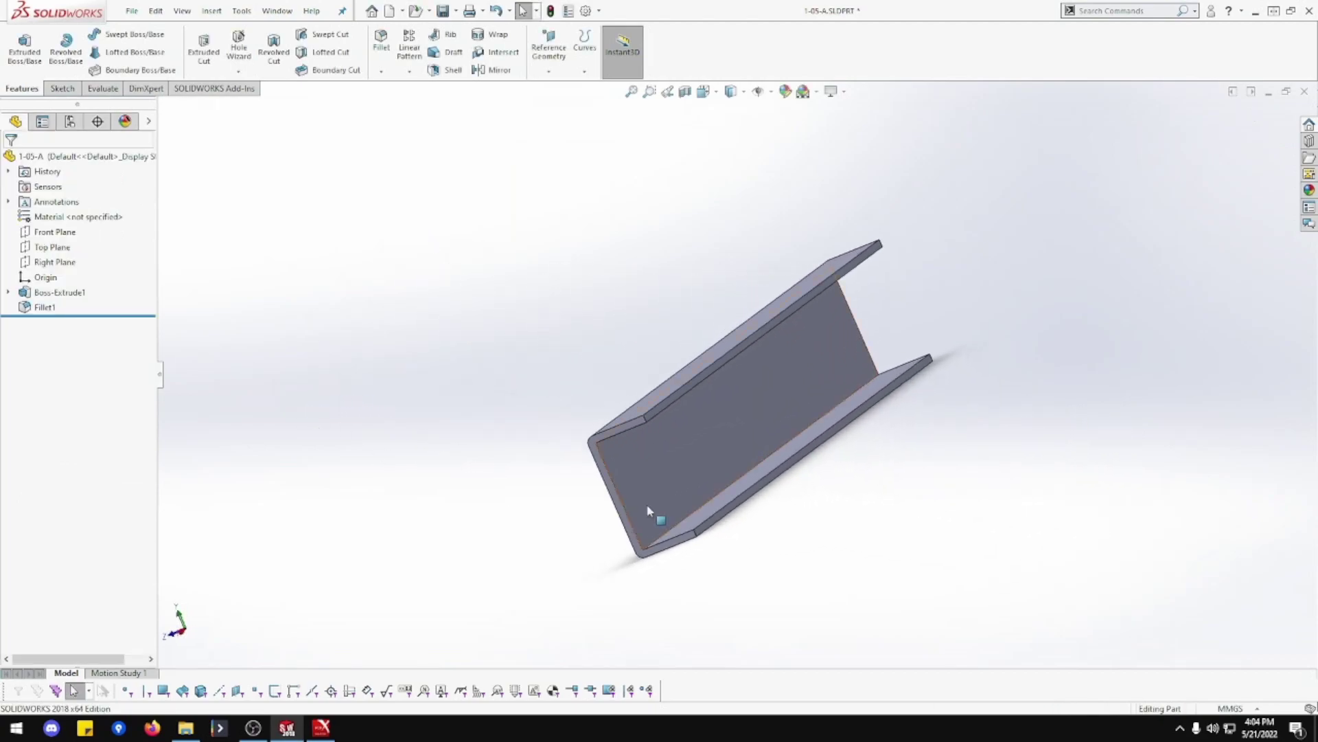
left_click(382, 40)
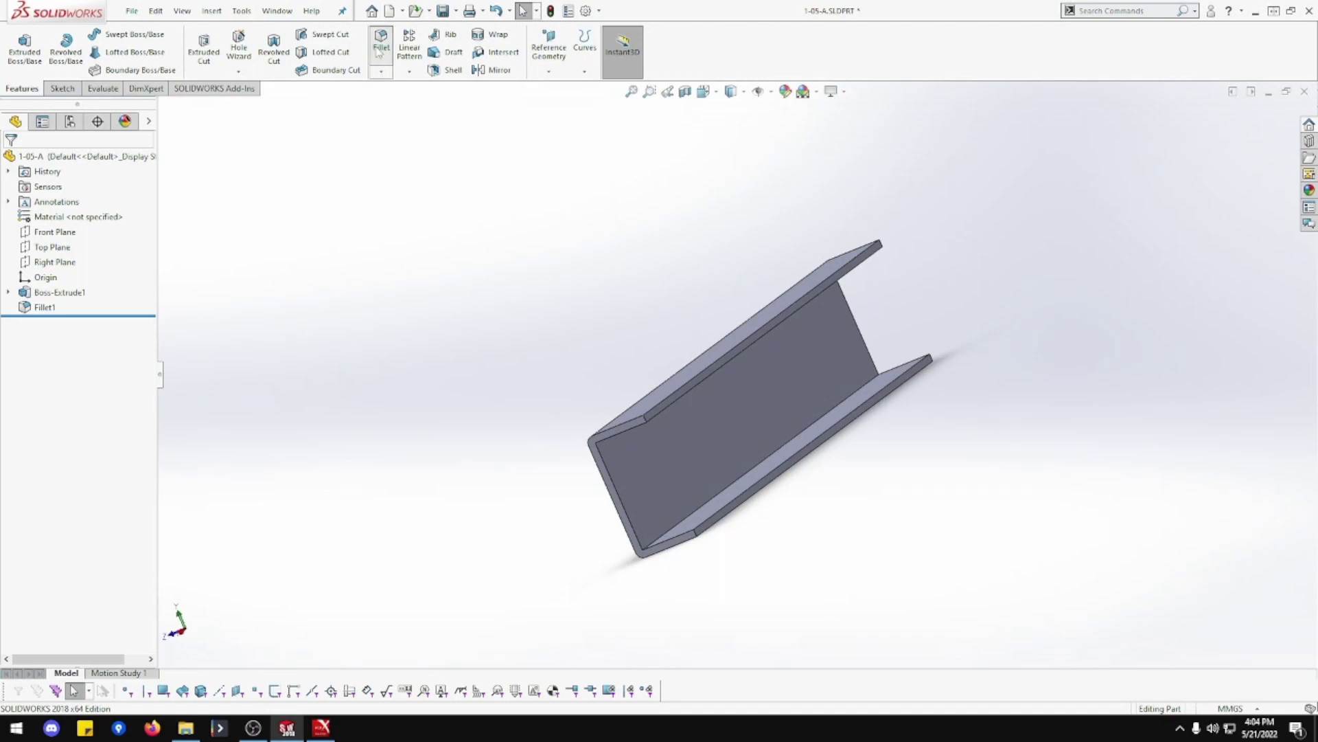
left_click(748, 479)
middle_click_drag(750, 476, 710, 366)
left_click(705, 356)
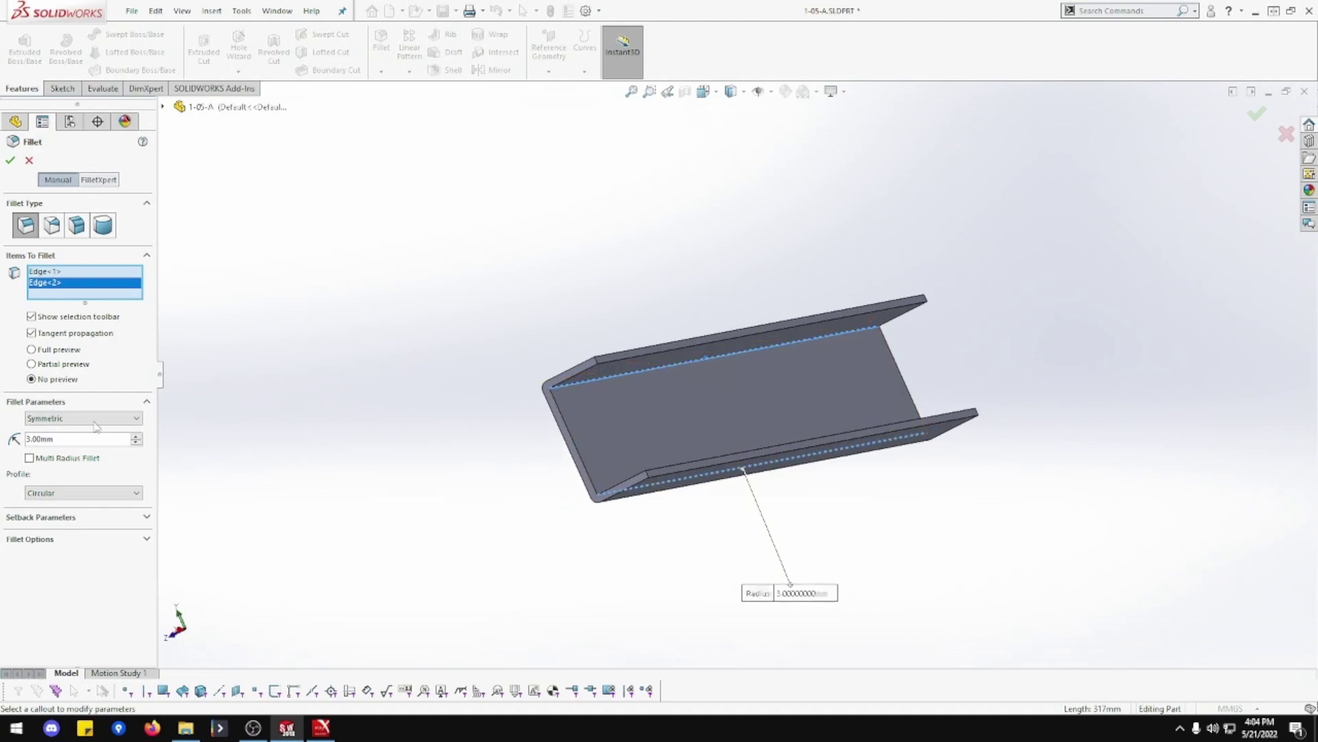
left_click(92, 440)
key("BackSpace")
key("BackSpace")
key("BackSpace")
key("BackSpace")
key("BackSpace")
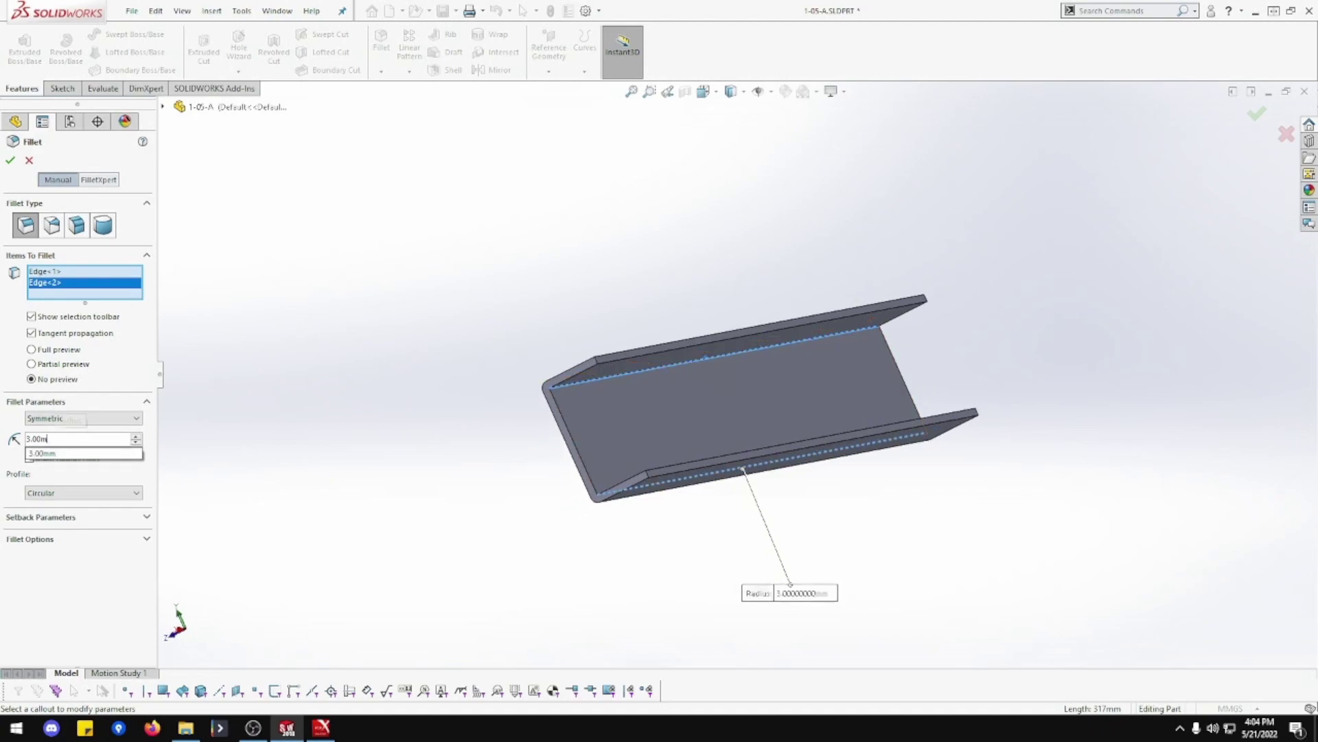
key("BackSpace")
type("1.5")
key("Return")
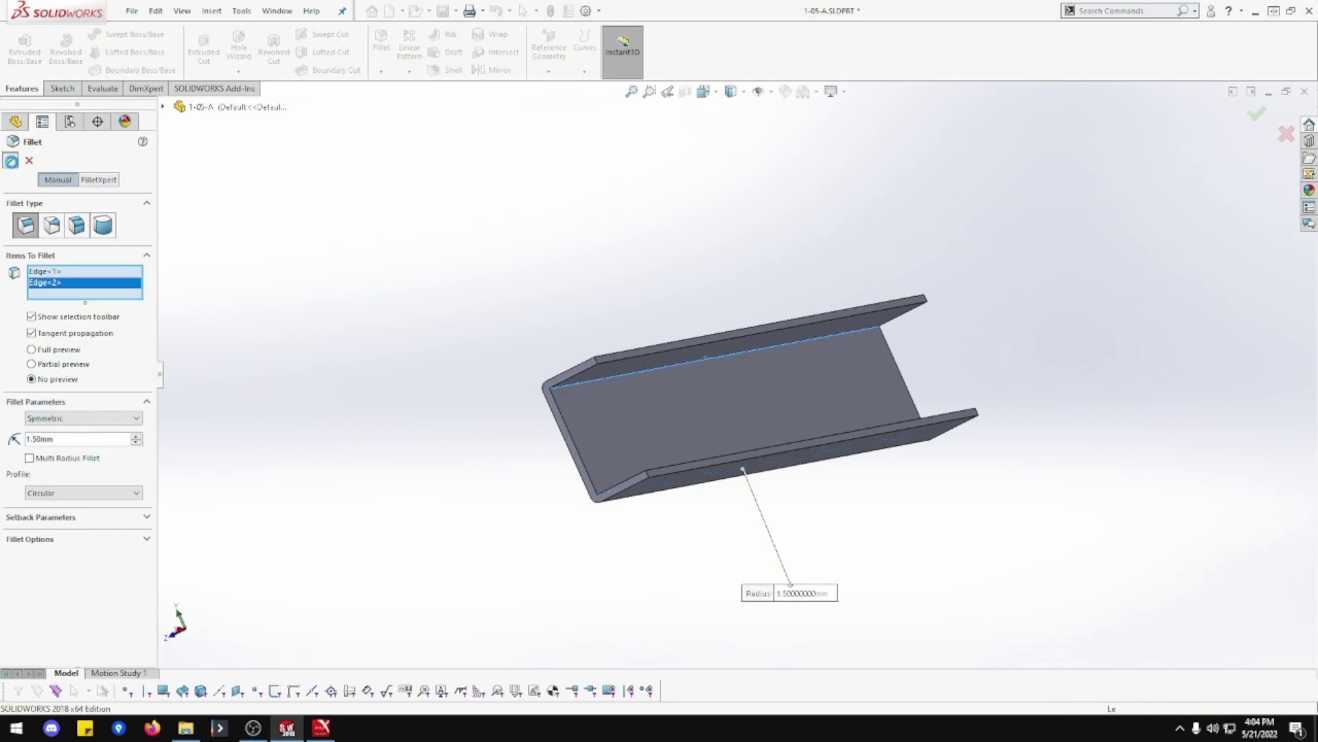
left_click(11, 160)
Step: Face the upper flange straight on and specify a Hole Wizard drill-size hole of Ø8.0 with the Through All end condition
middle_click_drag(462, 371, 579, 420)
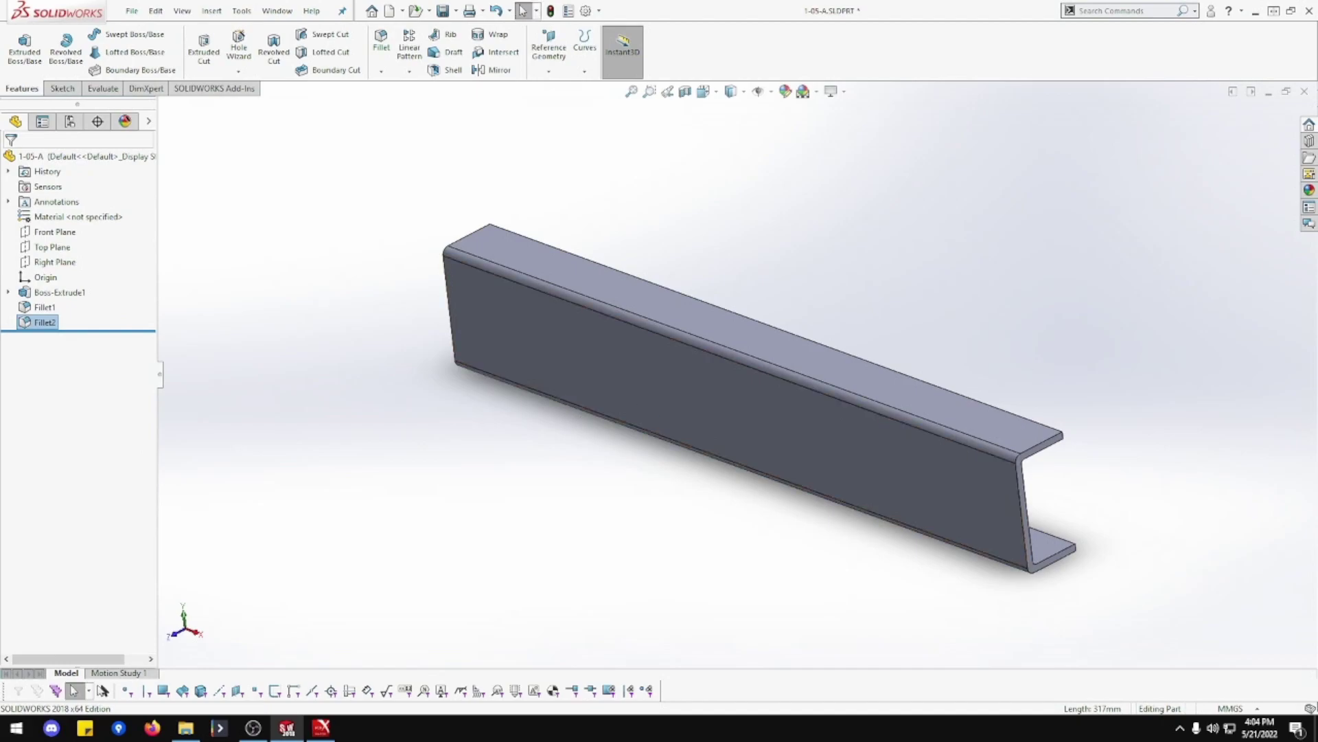
left_click(930, 390)
left_click(1055, 351)
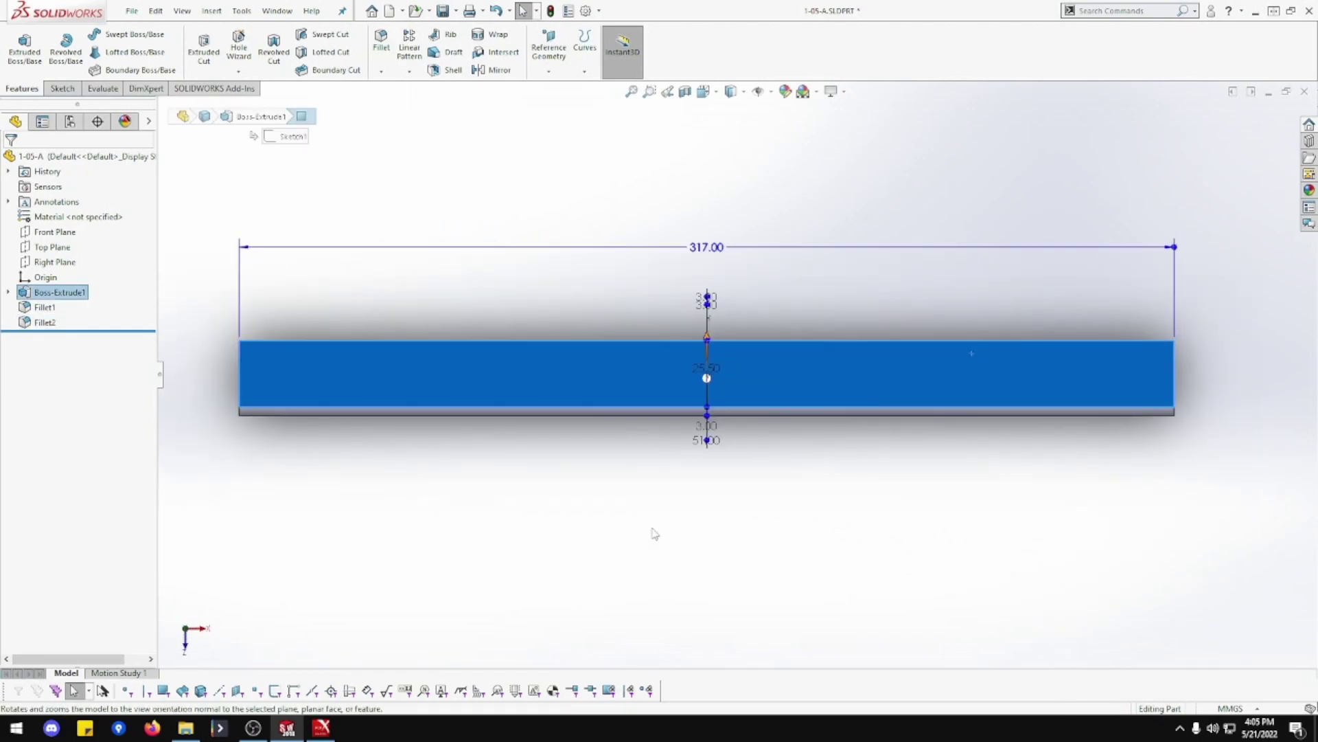
left_click(653, 533)
key("f")
right_click(611, 370)
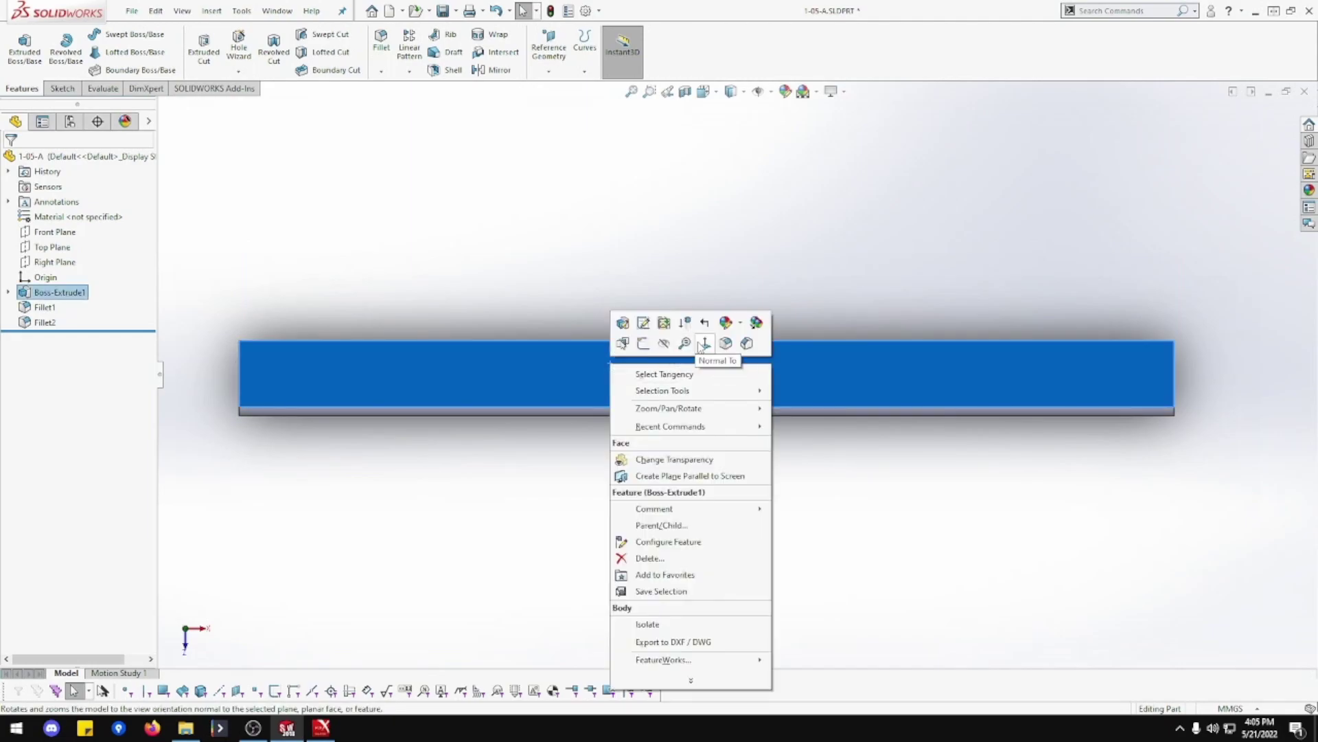
left_click(456, 492)
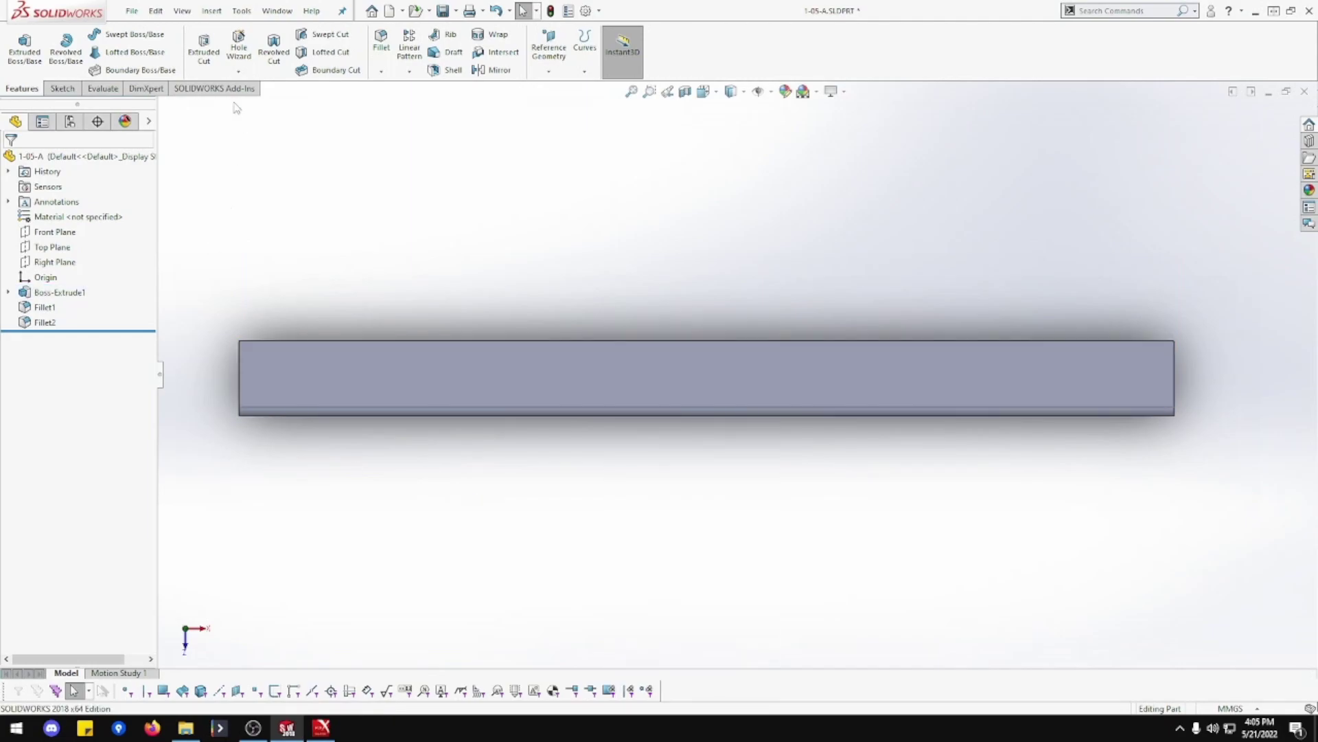
left_click(238, 48)
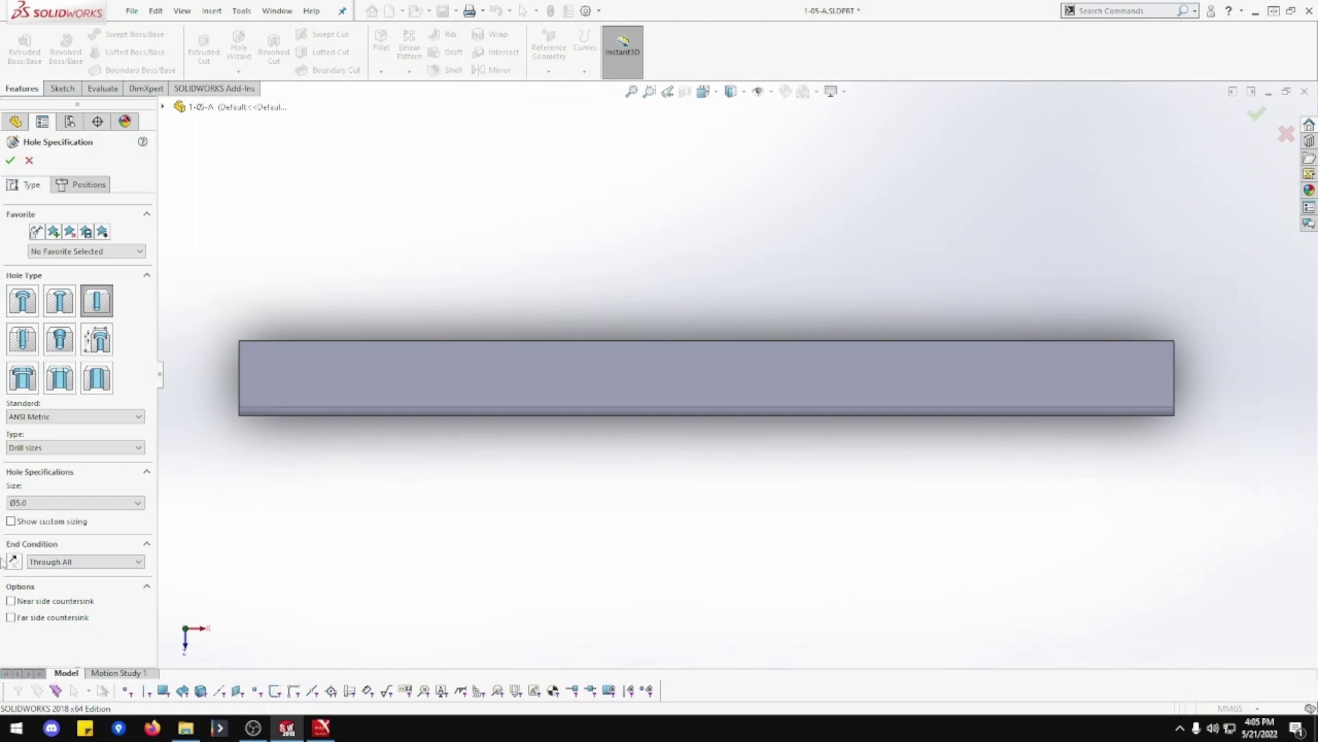
left_click(108, 506)
scroll(110, 580, "down", 5)
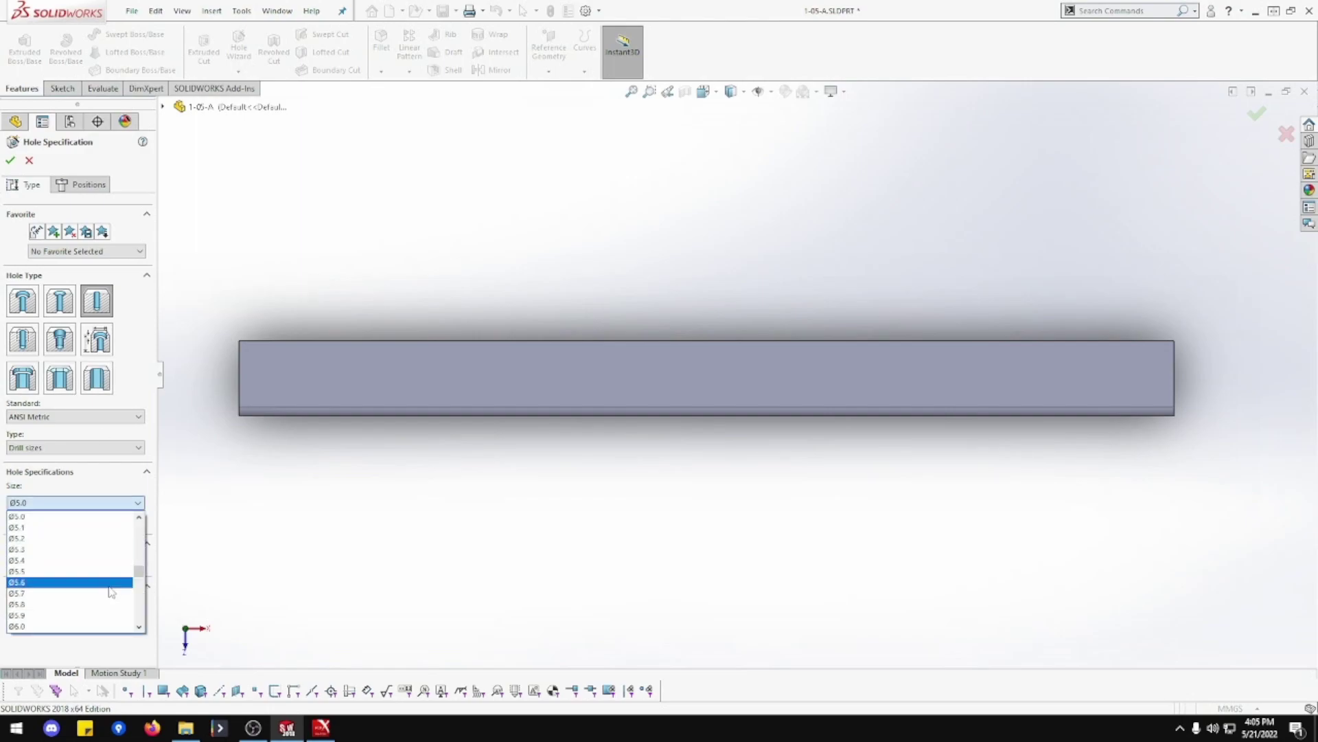
scroll(110, 604, "down", 2)
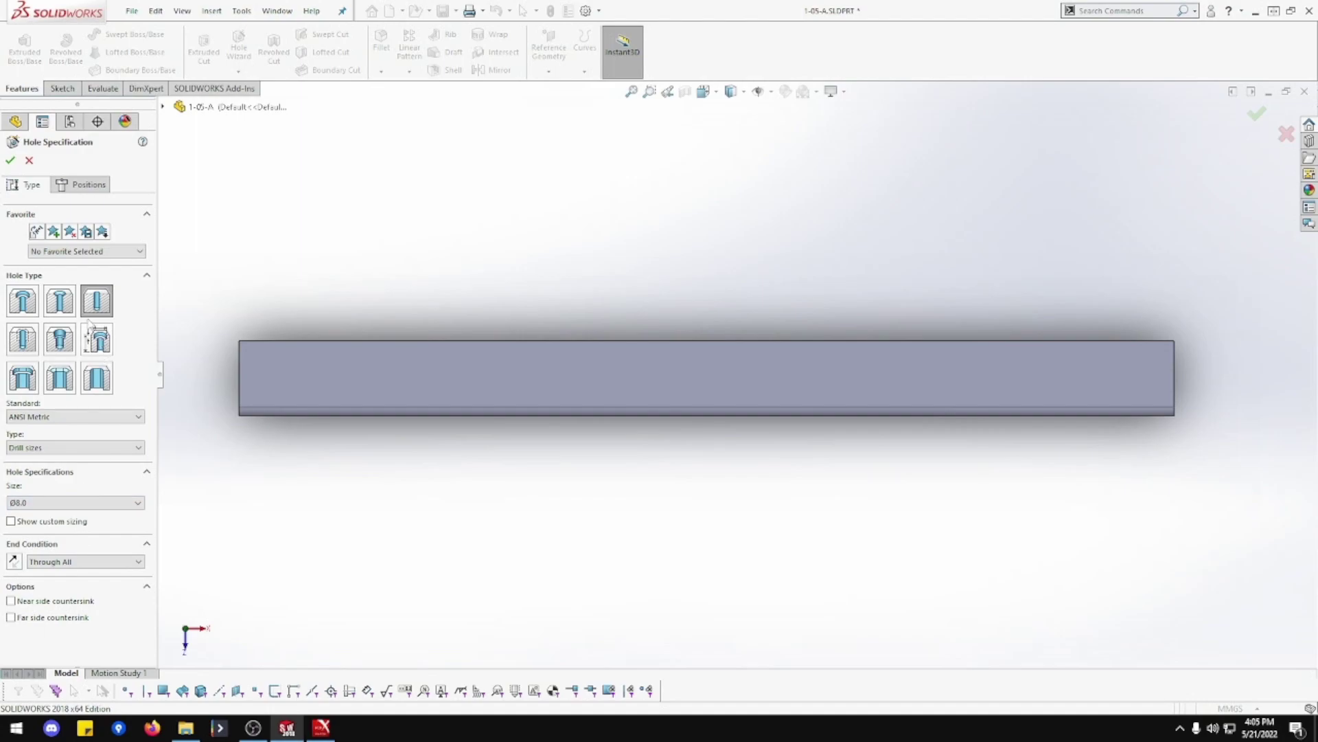
Step: Place two hole points along the upper flange face, one on each side of the origin
left_click(84, 186)
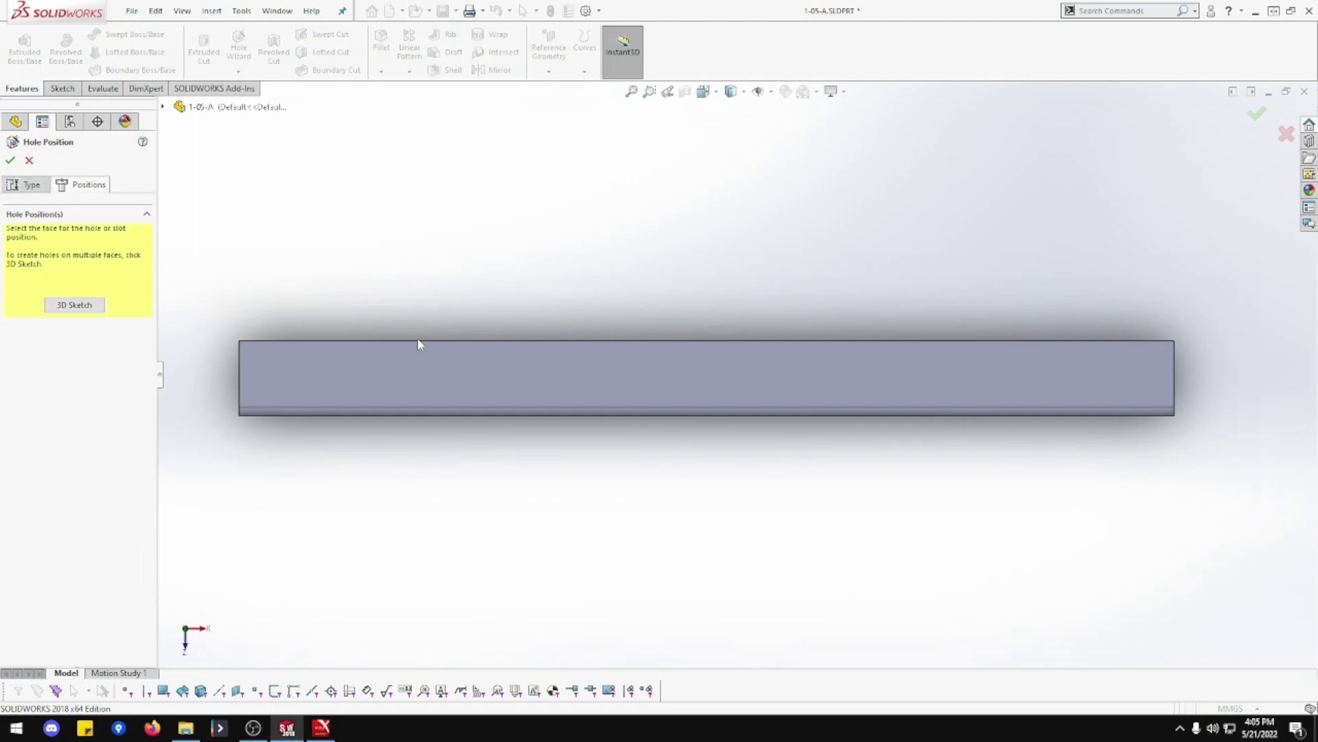
left_click(452, 385)
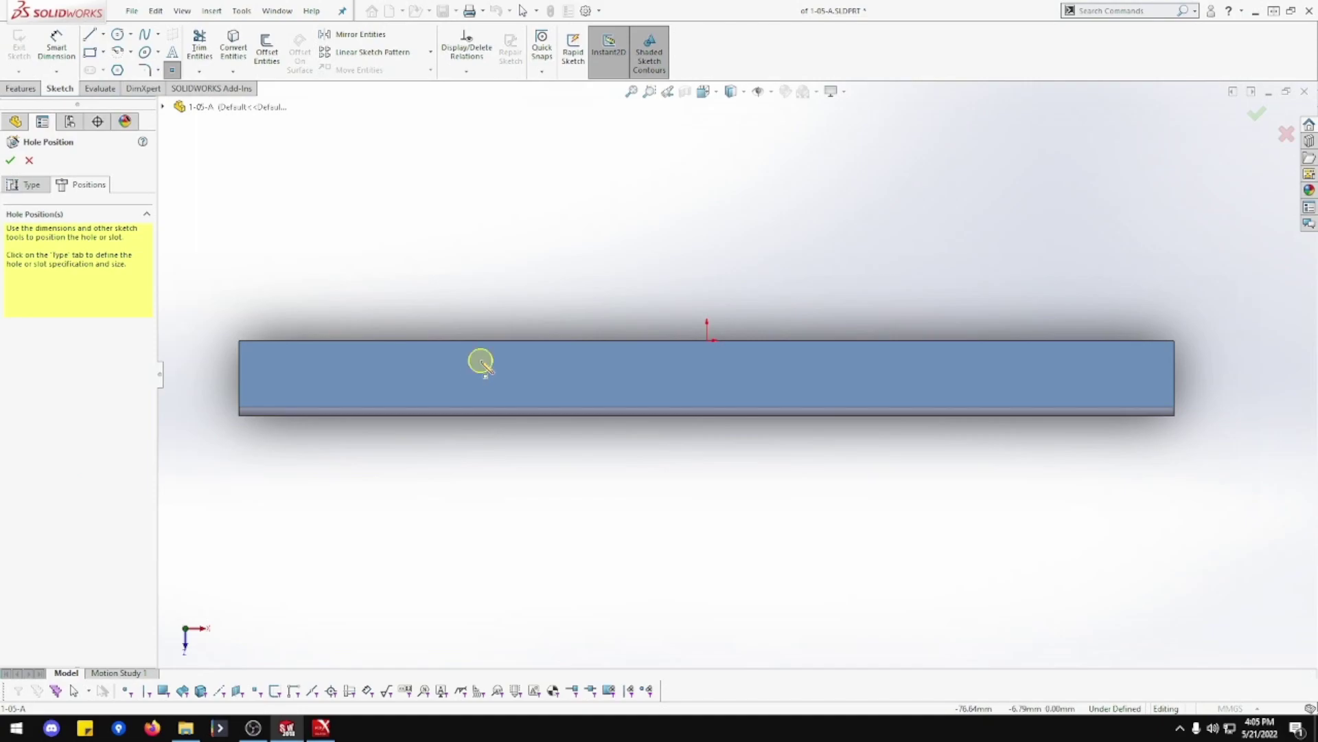
left_click(832, 360)
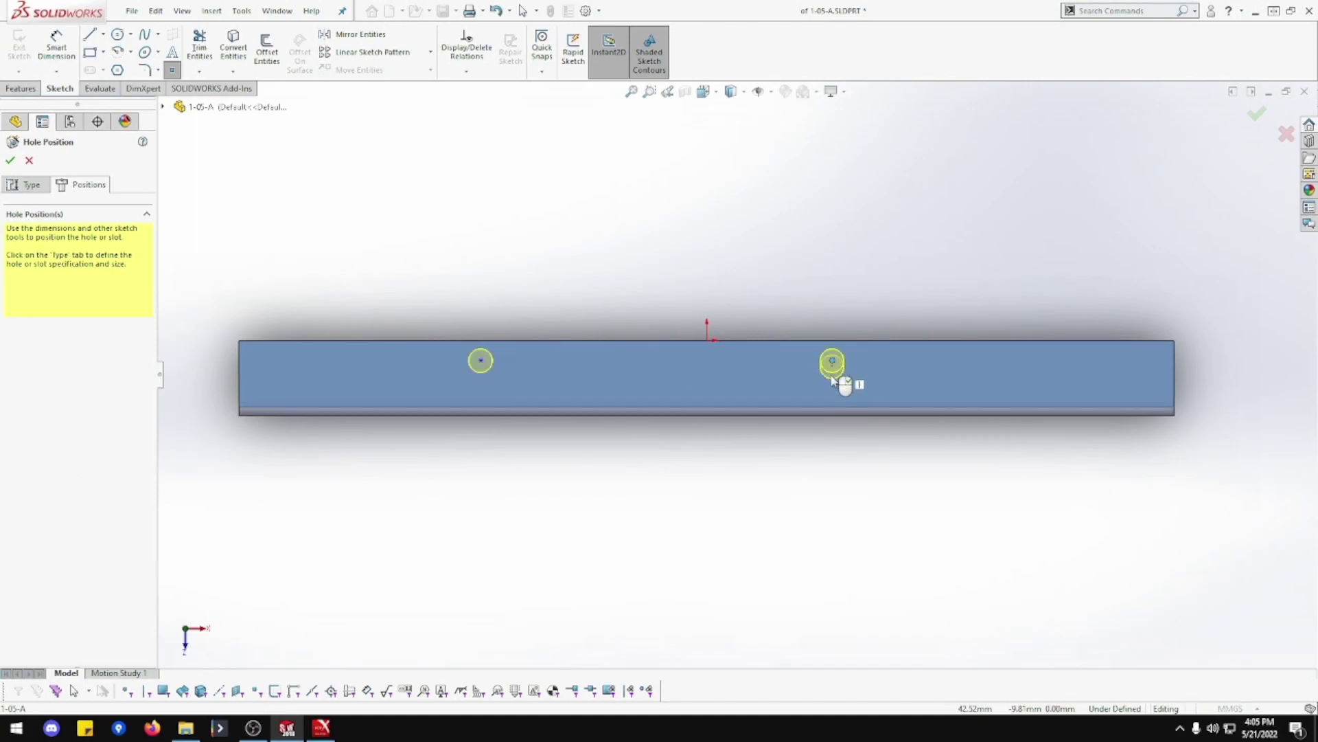
Step: Dimension the spacing between the two hole centres to 82 mm
left_click(56, 46)
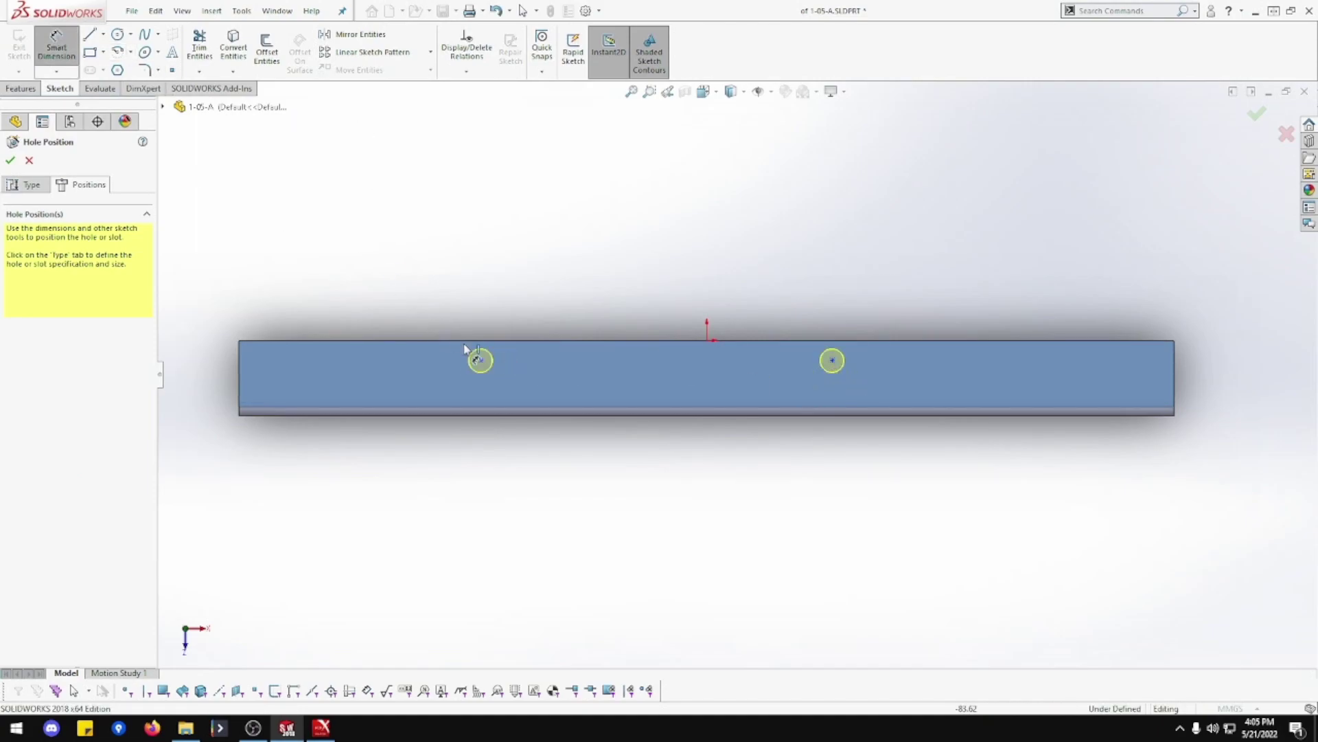
left_click(481, 360)
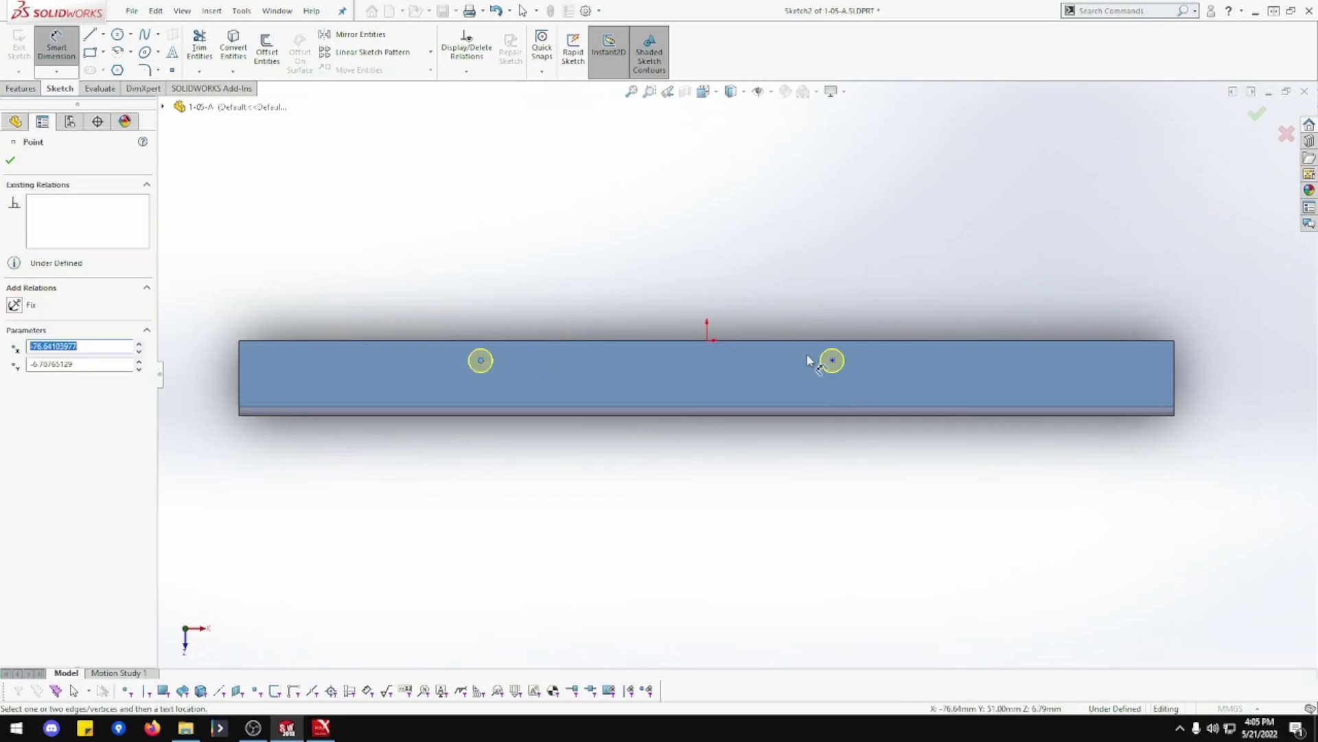
left_click(833, 360)
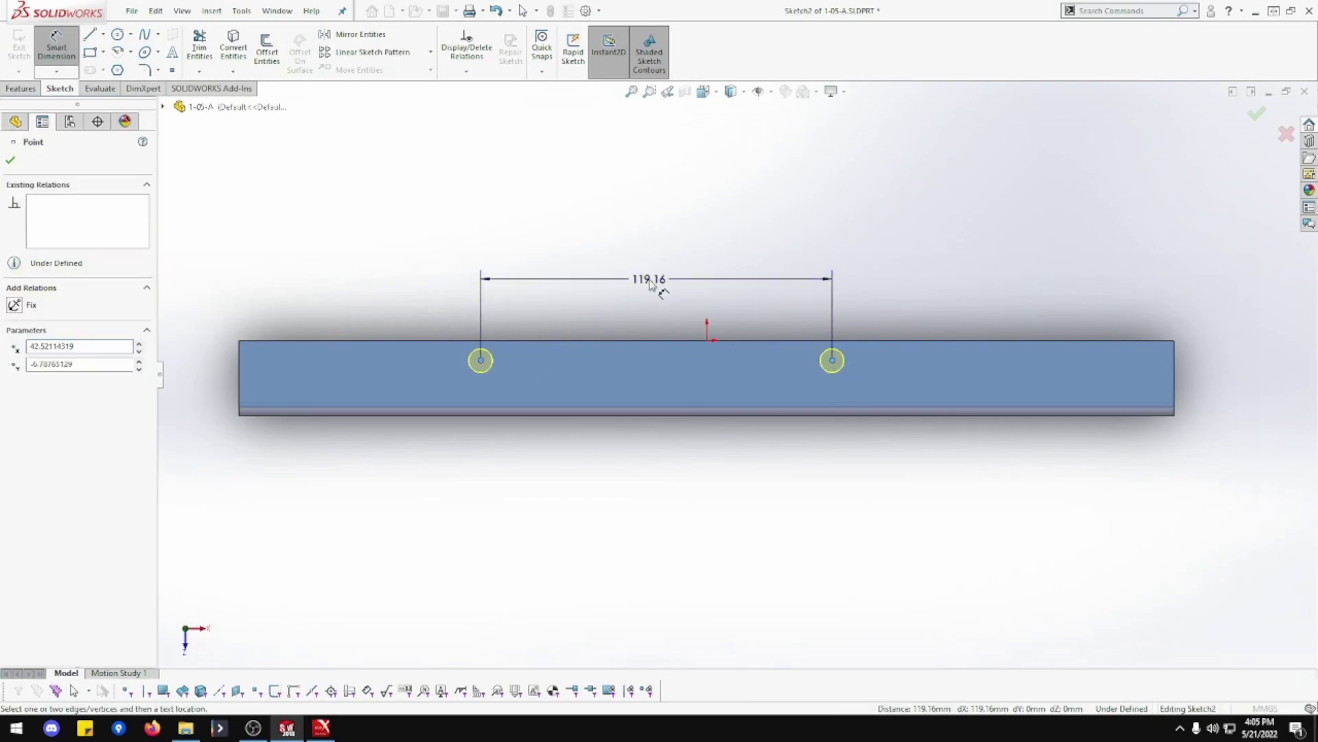
left_click(651, 283)
type("82")
key("Return")
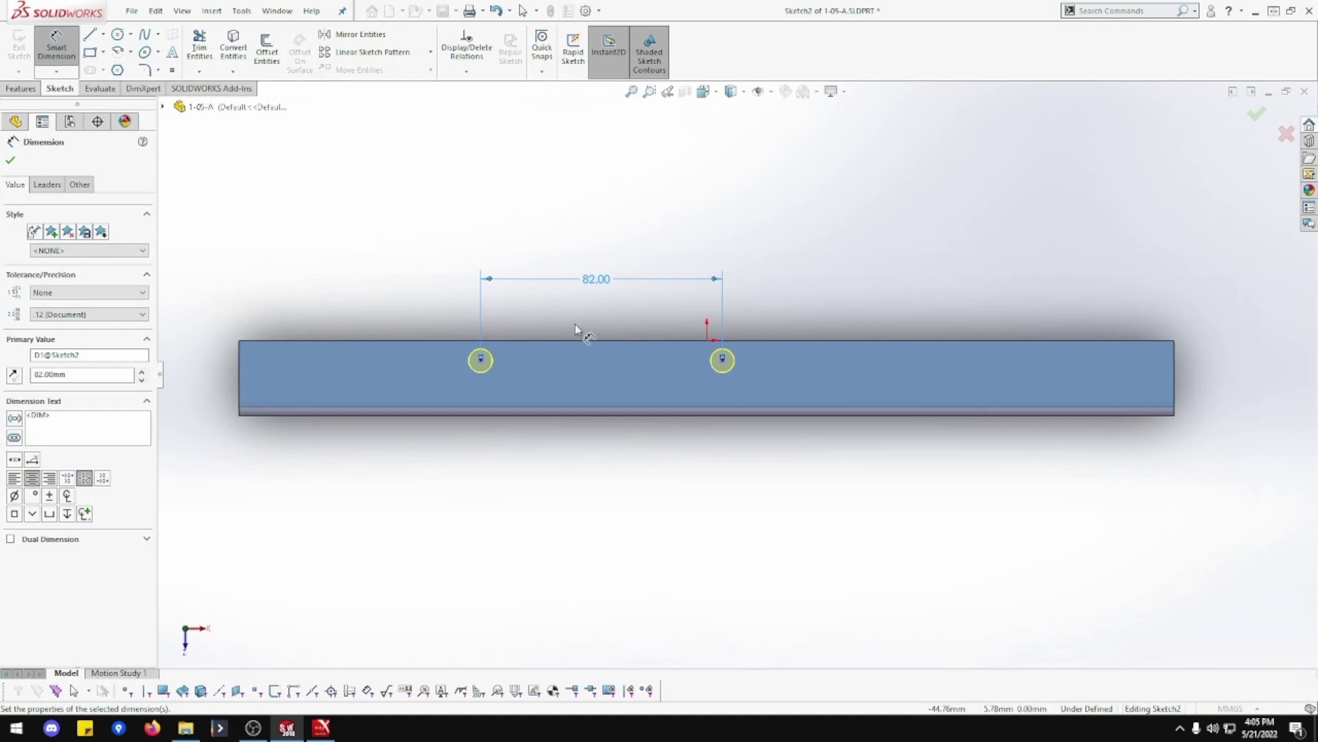
Step: Dimension the first hole centre 117.5 mm from the channel's nearer end edge
left_click(486, 361)
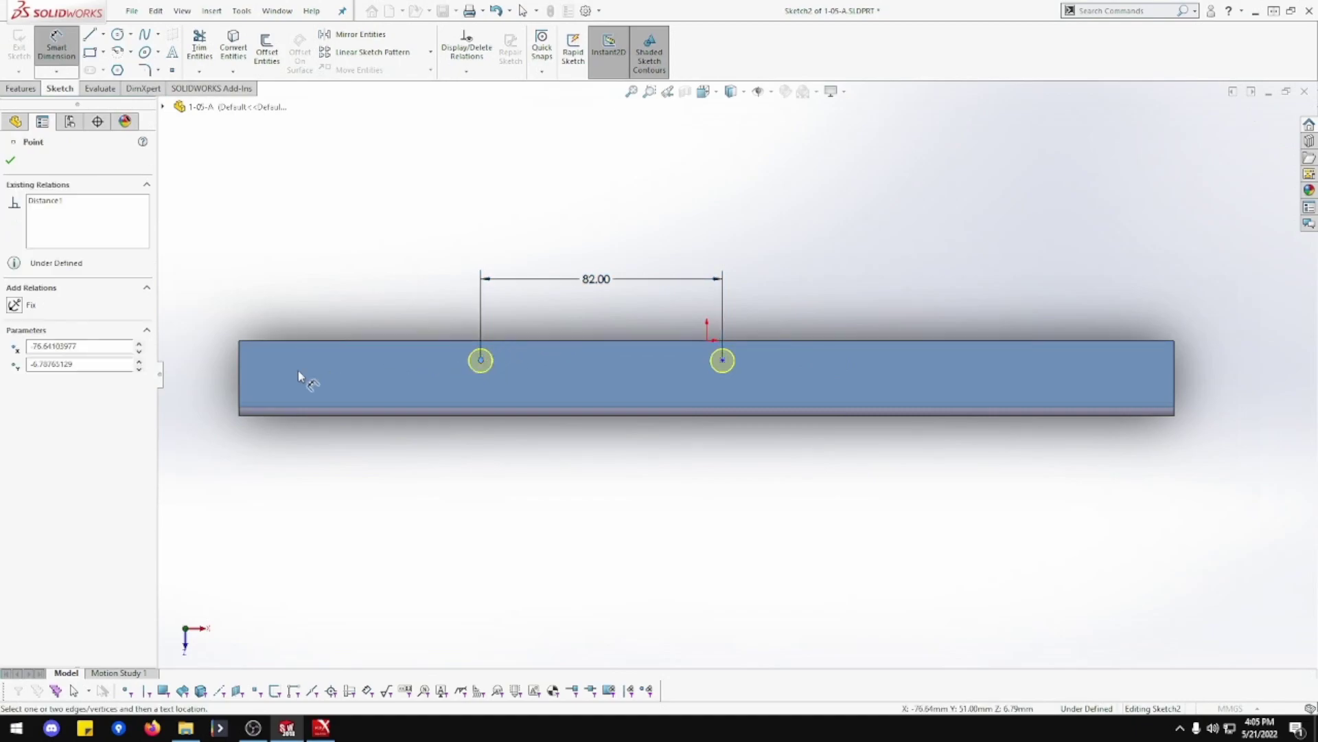
left_click(238, 367)
left_click(349, 294)
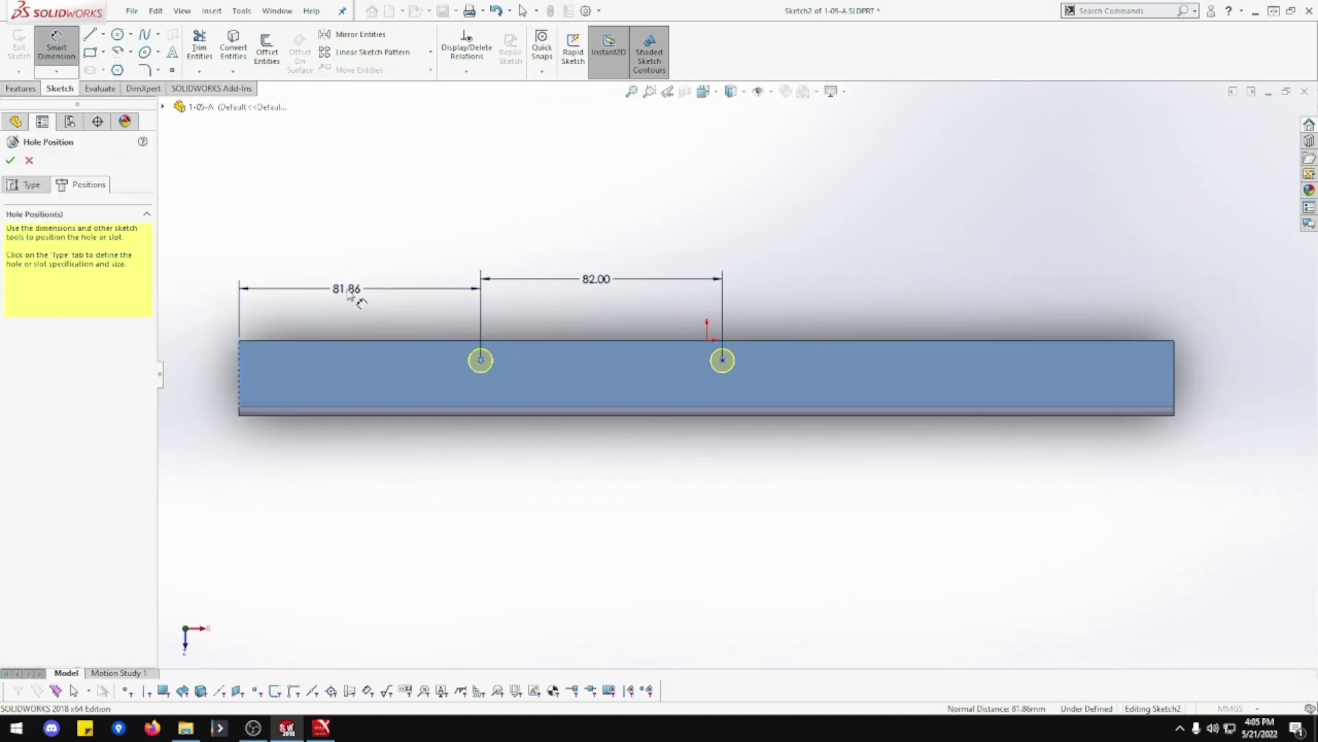
type("117.5")
key("Return")
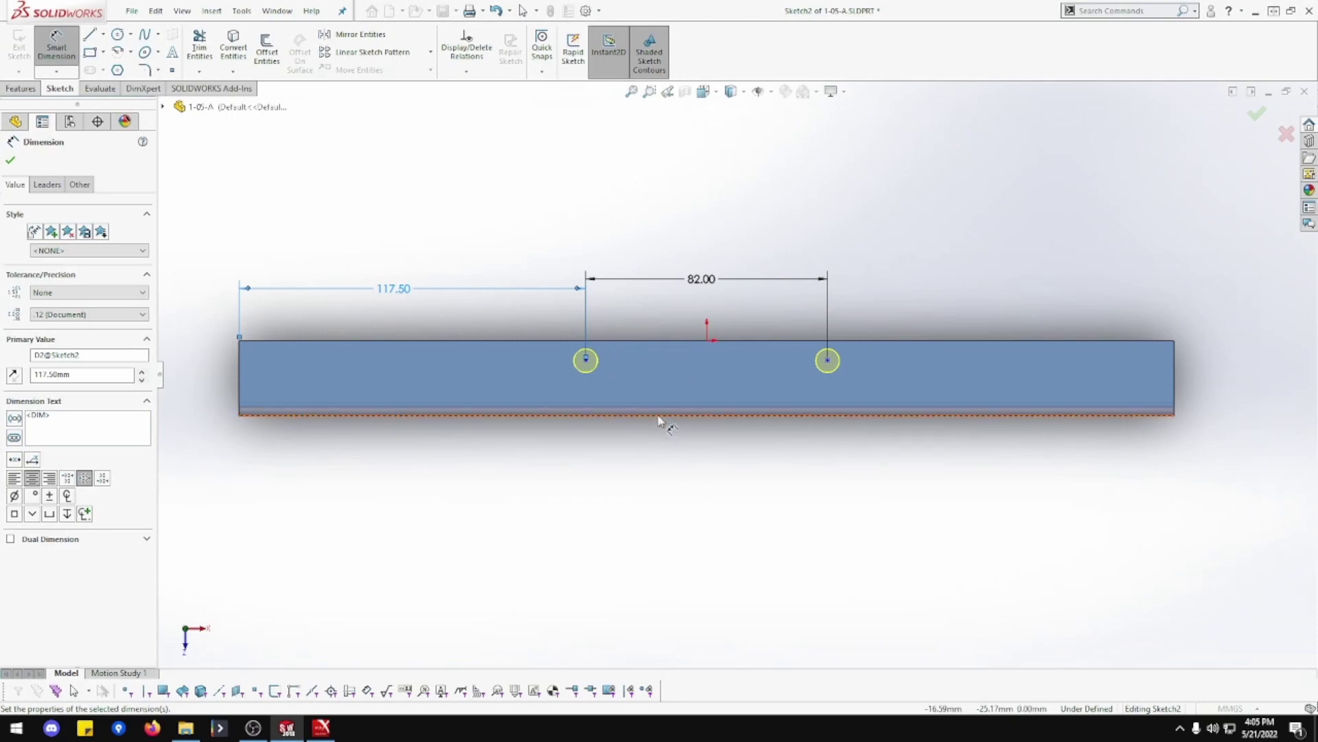
key("Escape")
Step: Dimension the first hole centre 15.5 mm from the outer web edge of the flange
left_click(619, 415)
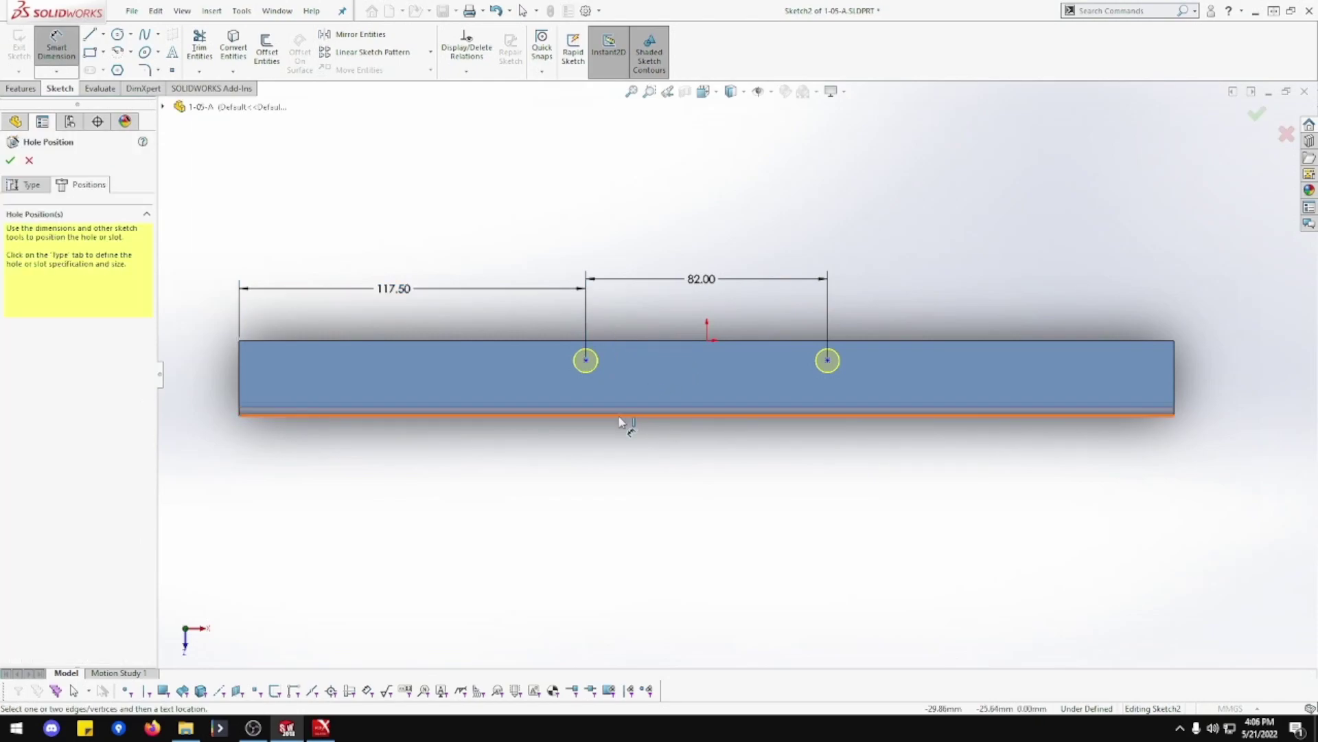
left_click(588, 361)
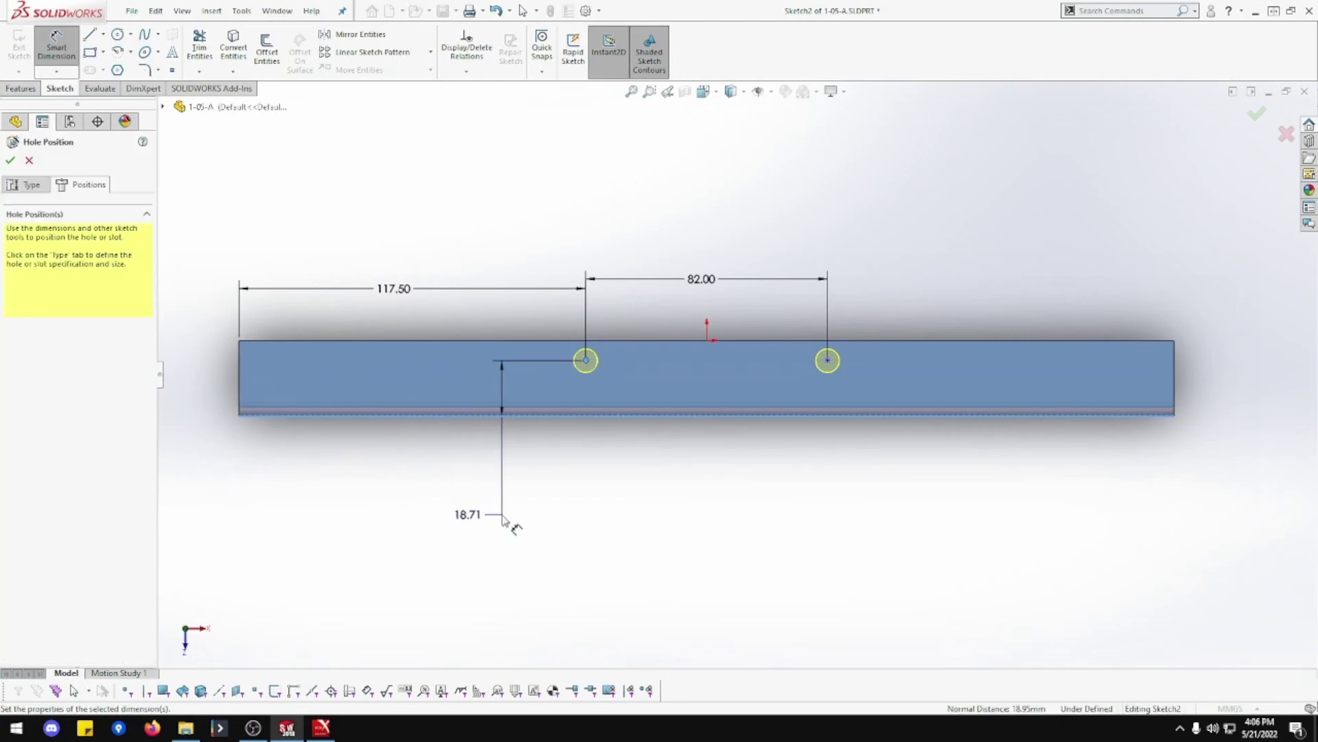
left_click(505, 521)
type("15.5")
key("Return")
key("Escape")
key("Escape")
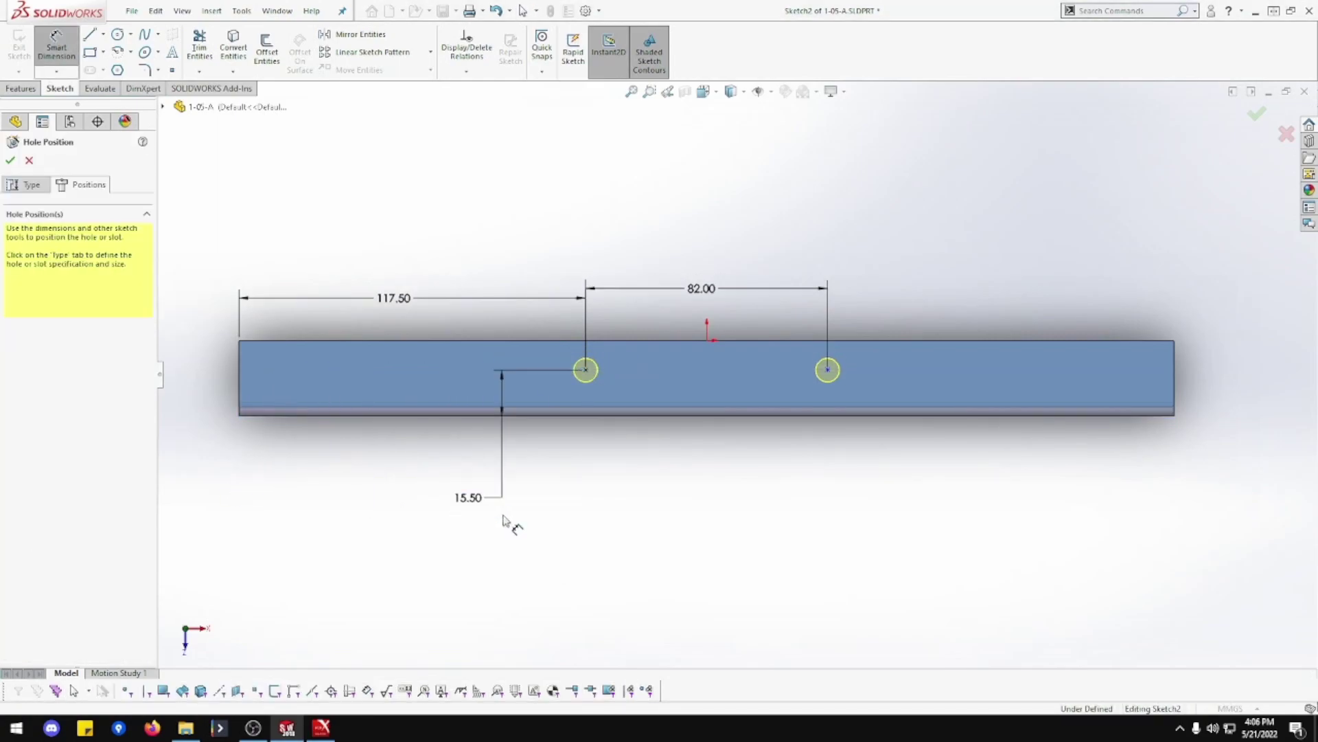
Step: Make the two hole centres horizontal to each other and finish the flange holes
left_click(586, 370)
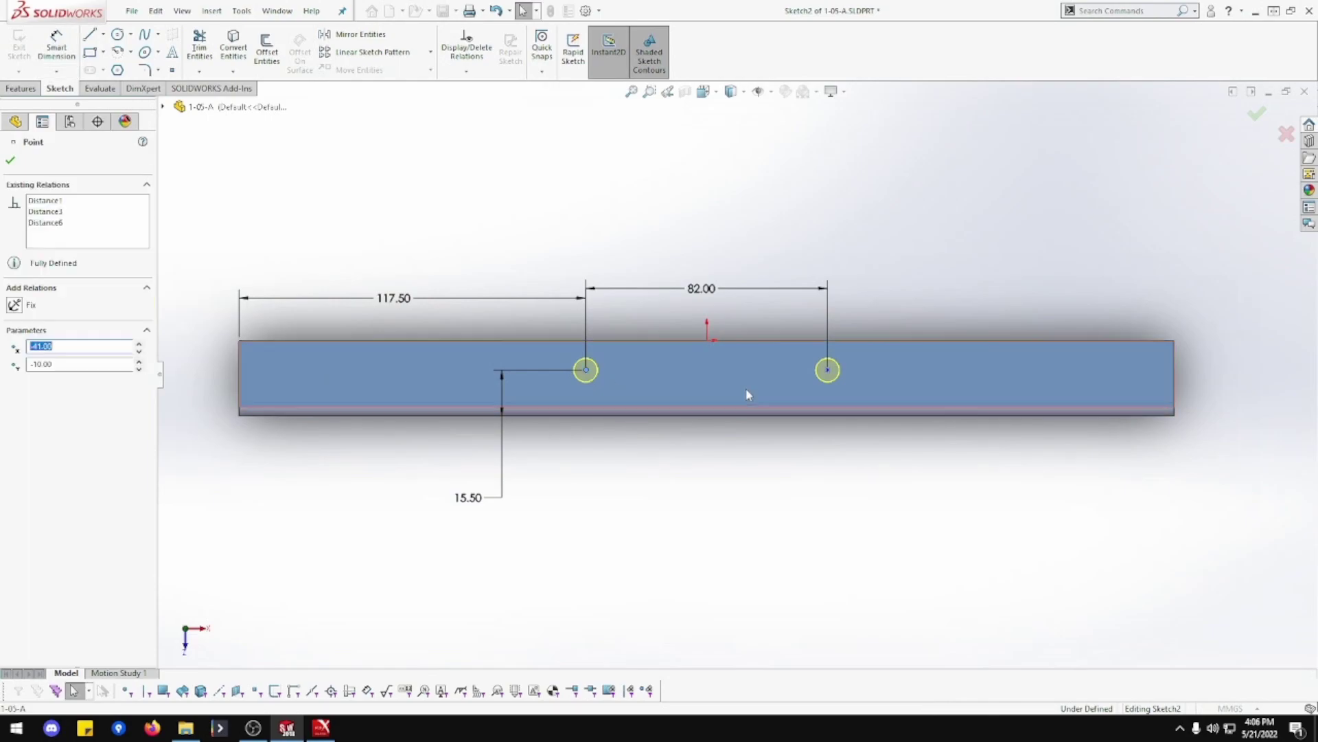
left_click(828, 371, "ctrl")
left_click(868, 311)
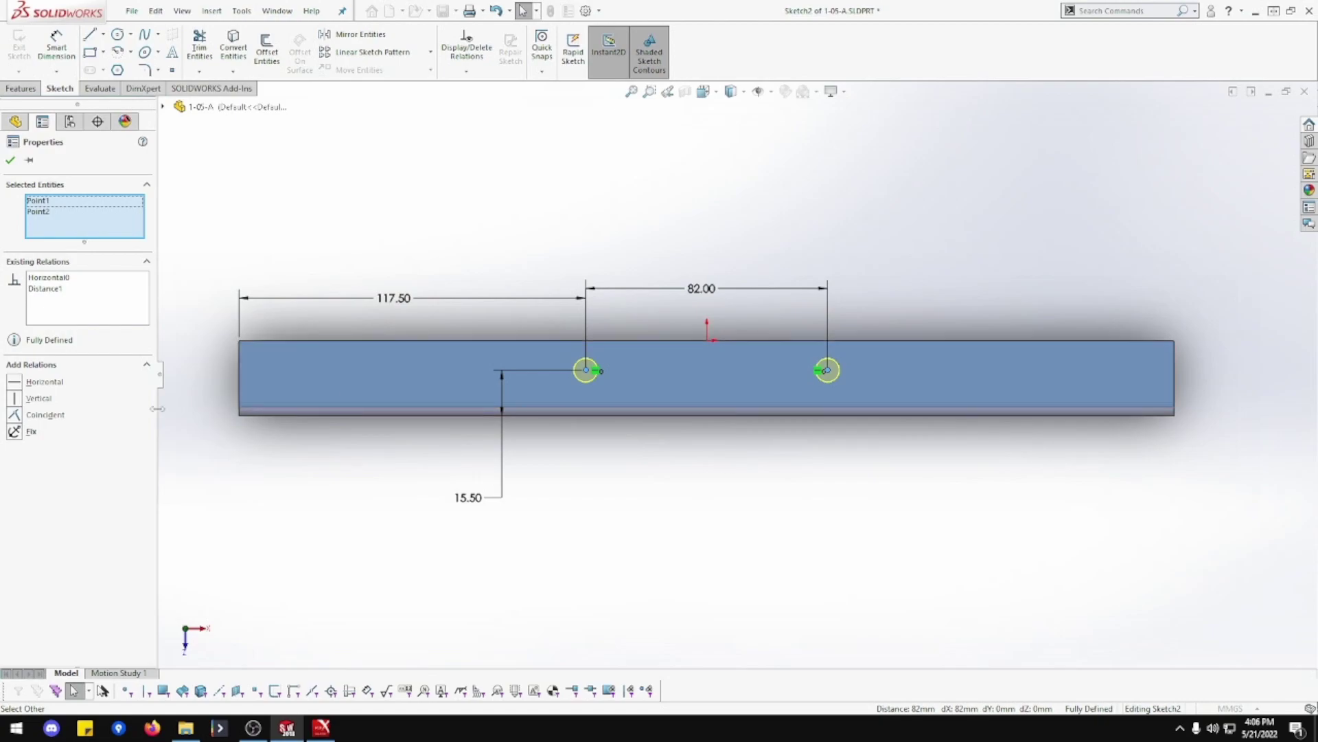
left_click(11, 160)
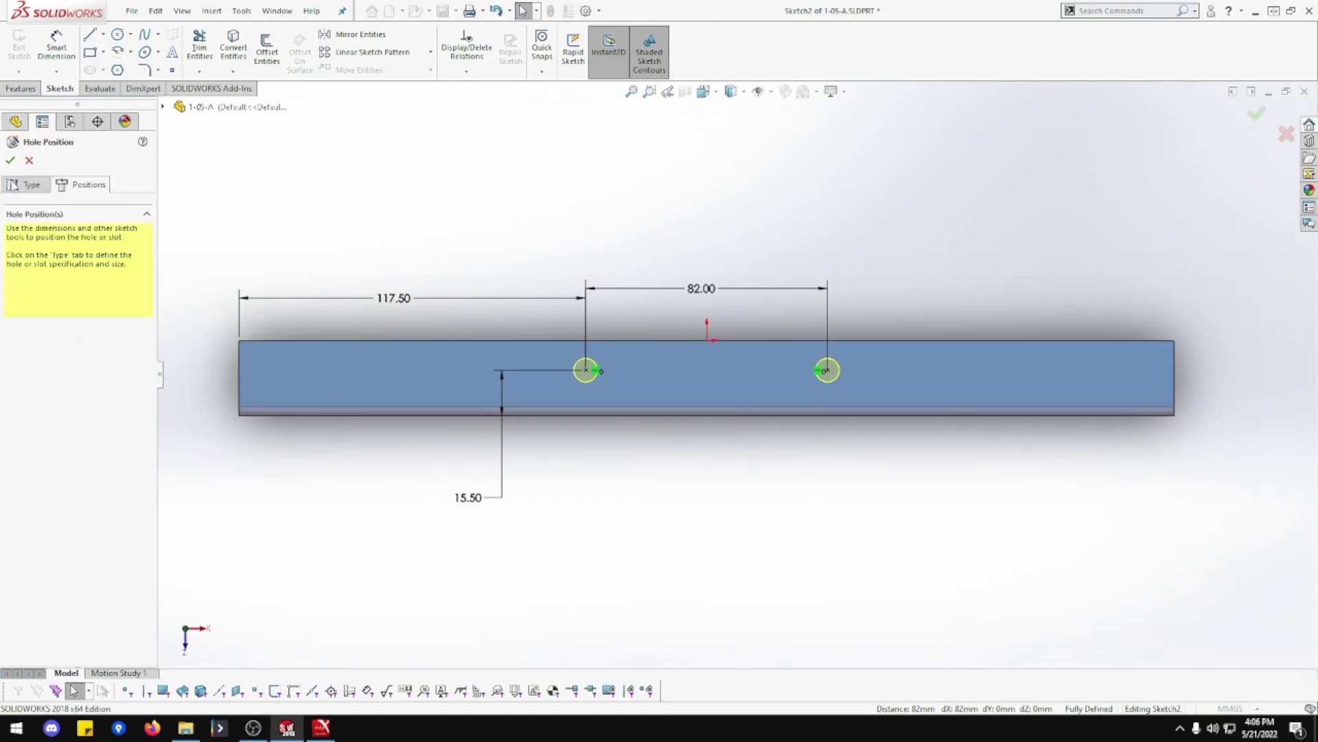
left_click(26, 184)
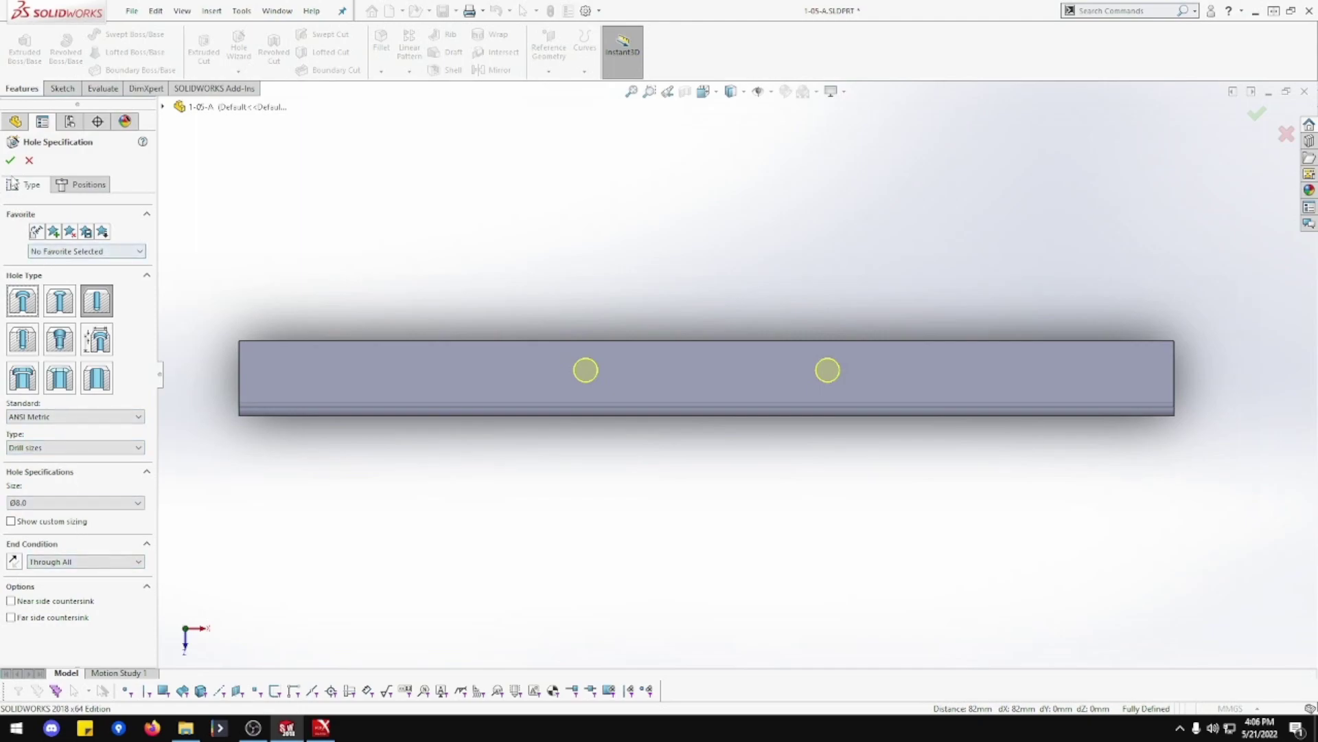
left_click(10, 160)
Step: Start a Hole Wizard drill-size hole for the channel's web face, with size Ø5.0 and end condition Through All
mouse_move(583, 312)
middle_mouse_down()
mouse_move(561, 338)
mouse_move(568, 212)
mouse_move(582, 288)
middle_mouse_up()
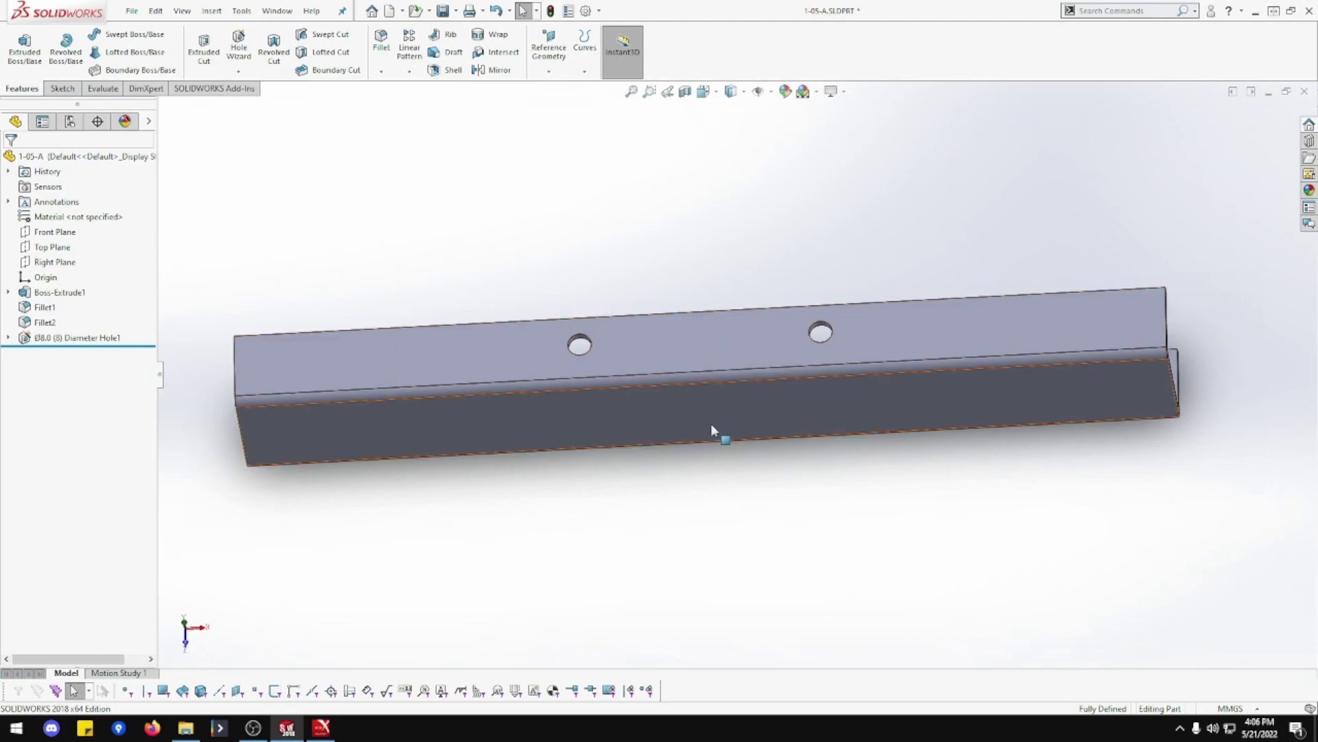
middle_click_drag(697, 374, 628, 339)
left_click(661, 358)
left_click(628, 338)
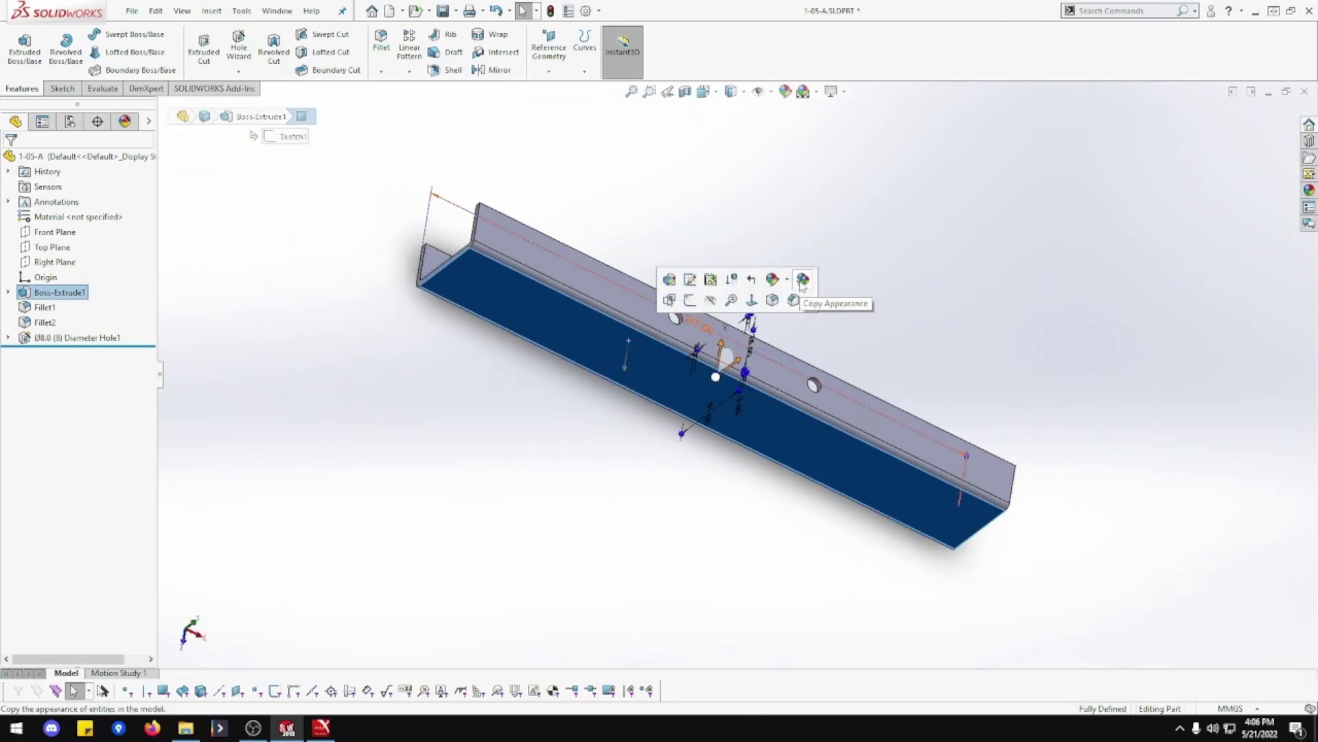
left_click(752, 300)
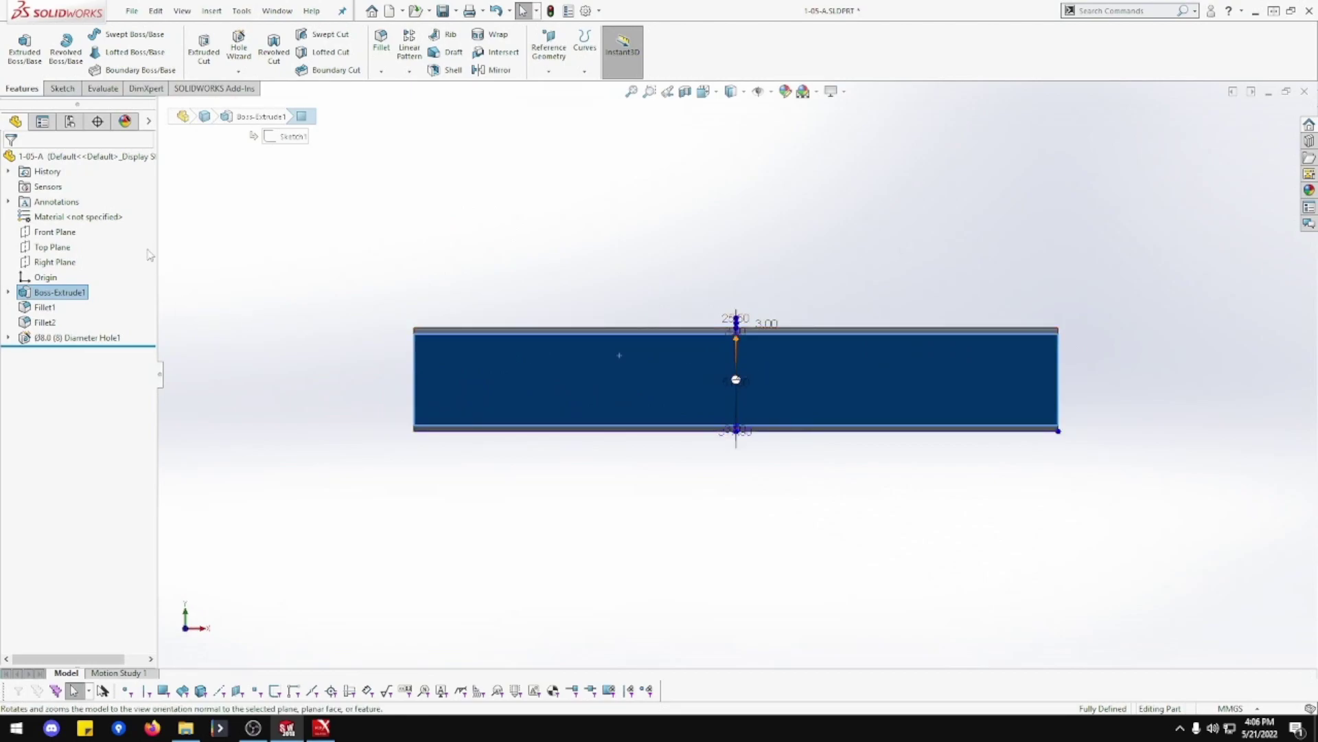
left_click(280, 325)
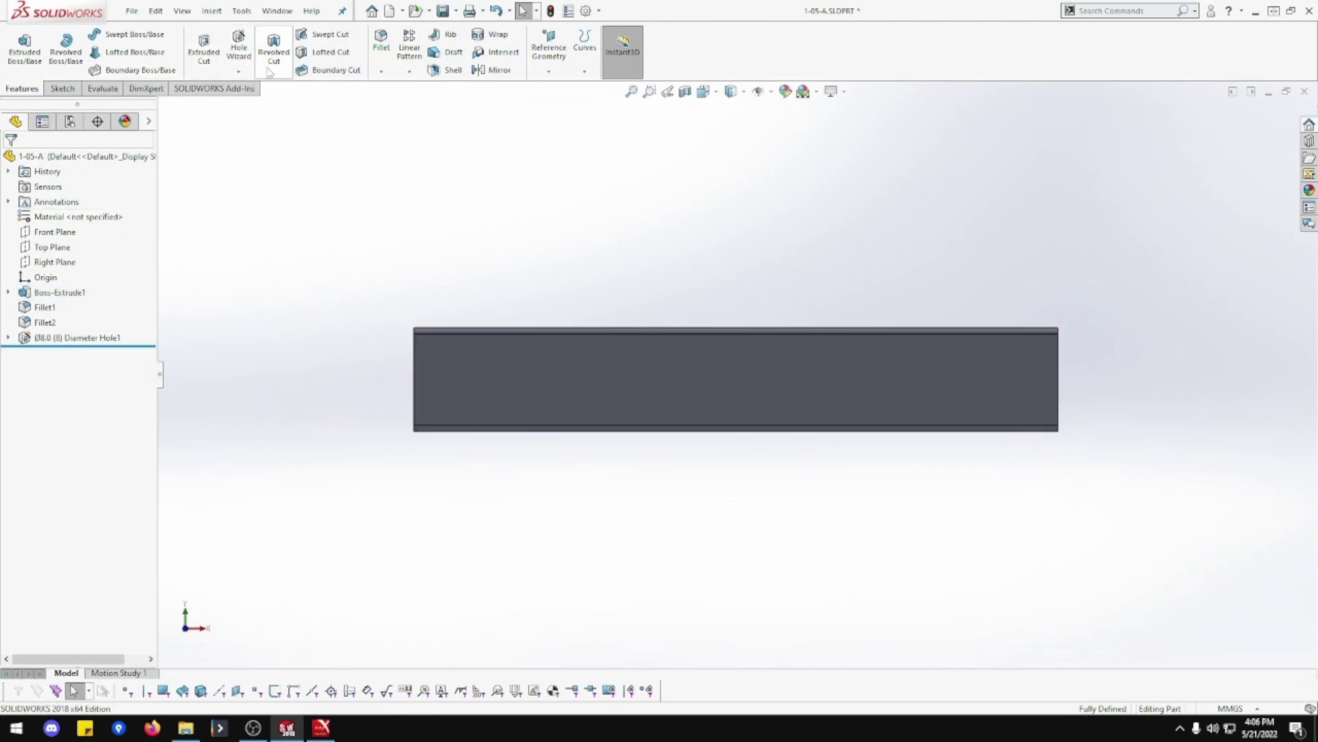
left_click(246, 48)
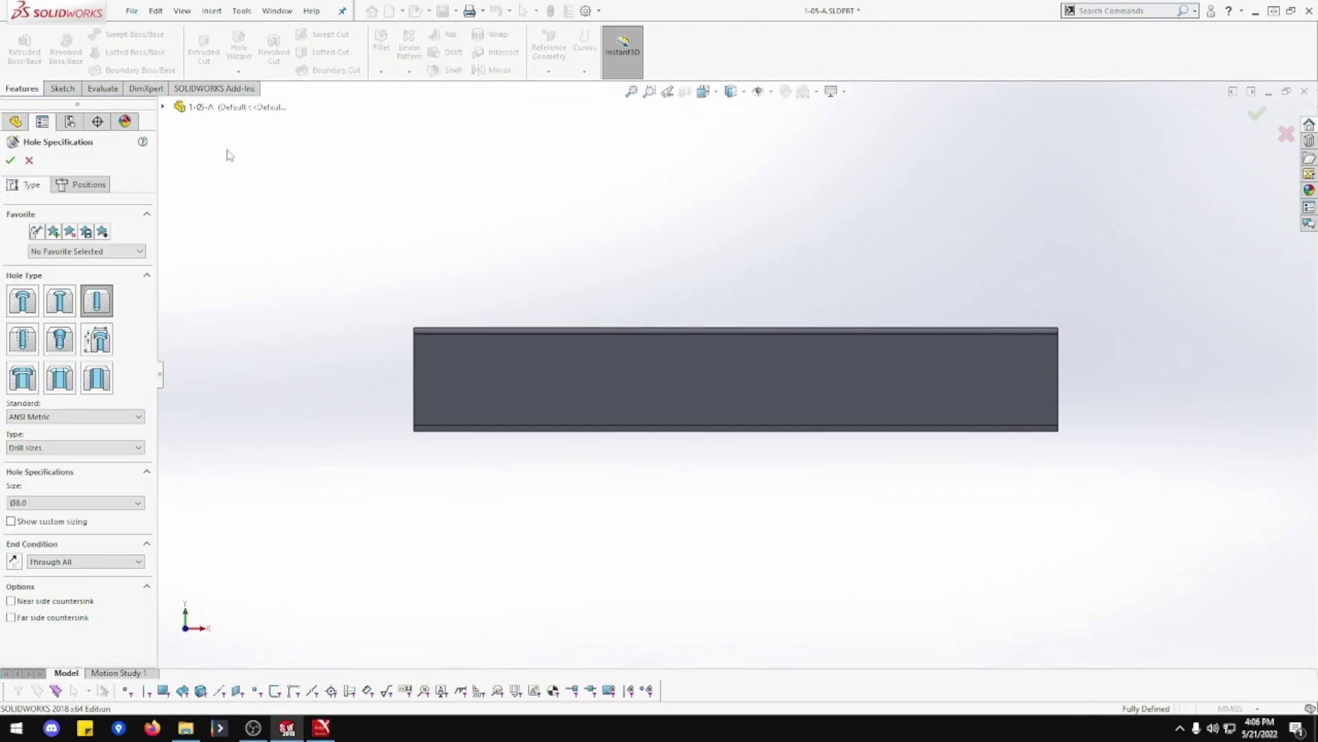
left_click(137, 503)
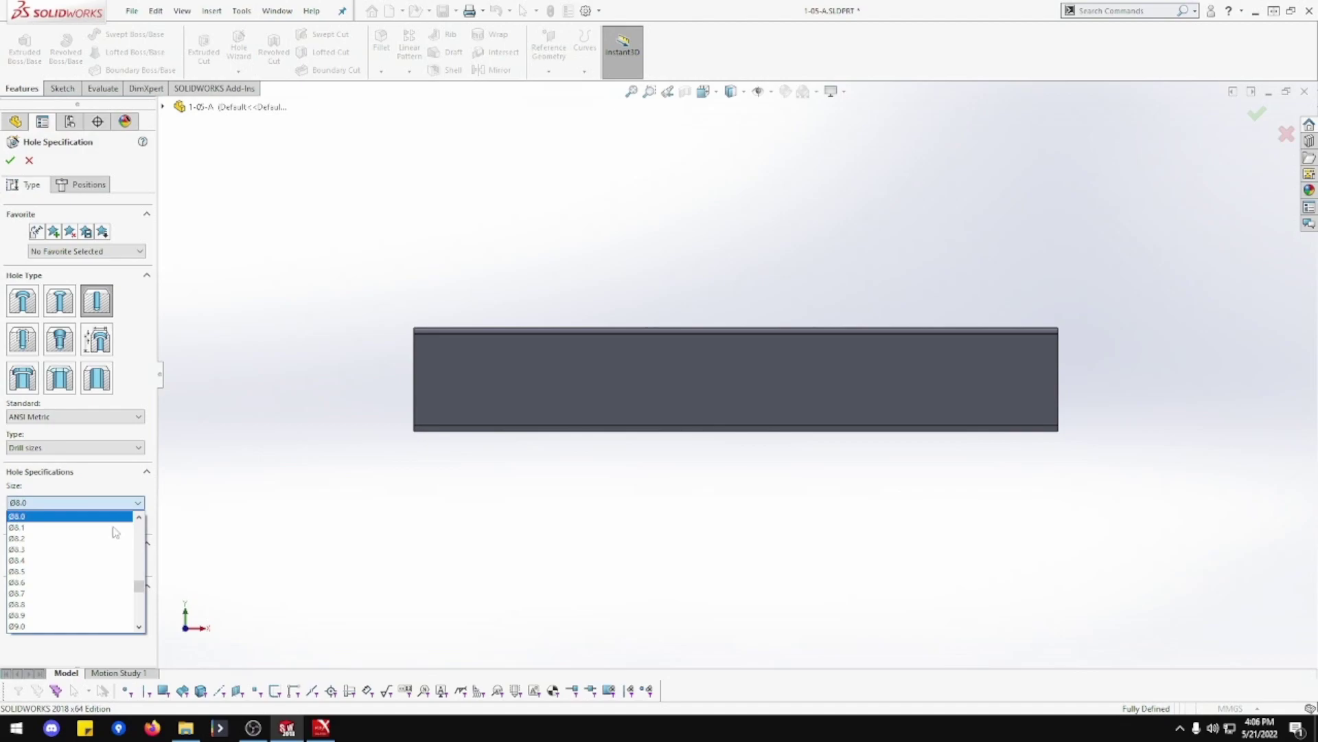
scroll(106, 561, "up", 8)
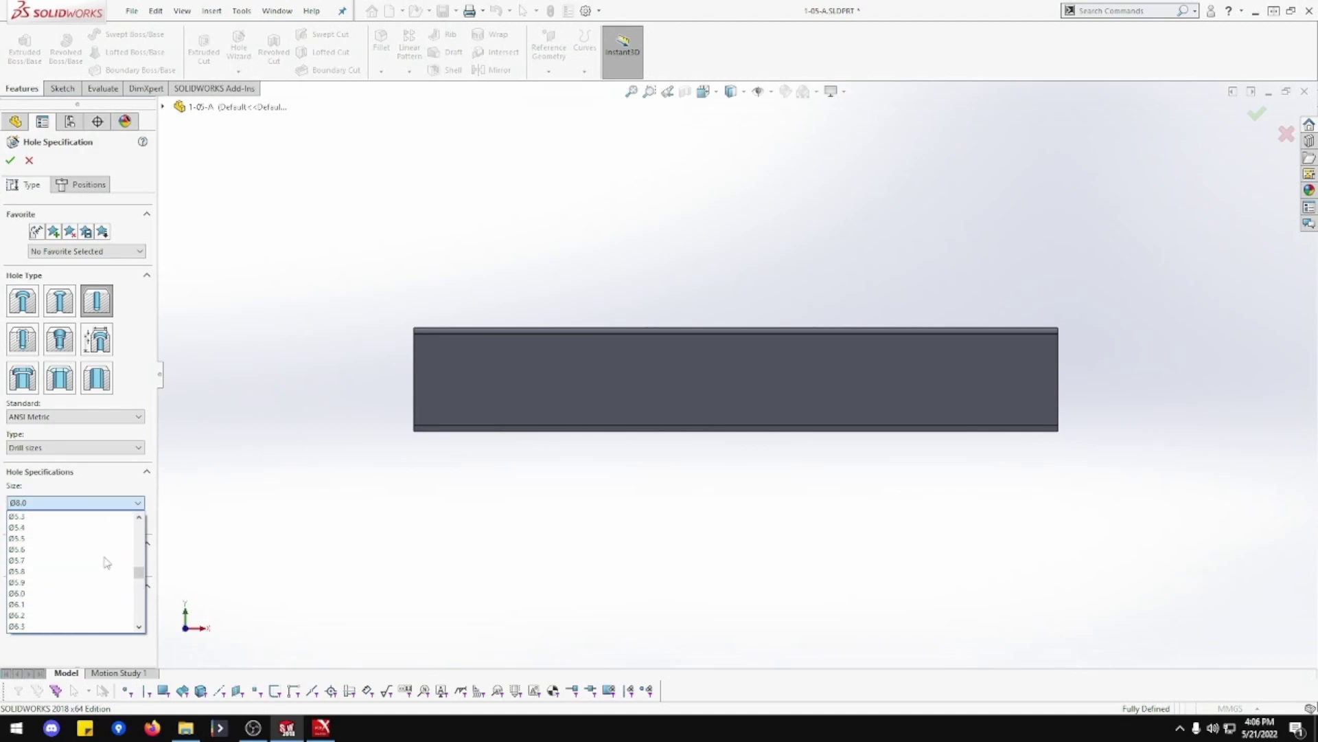
left_click(93, 520)
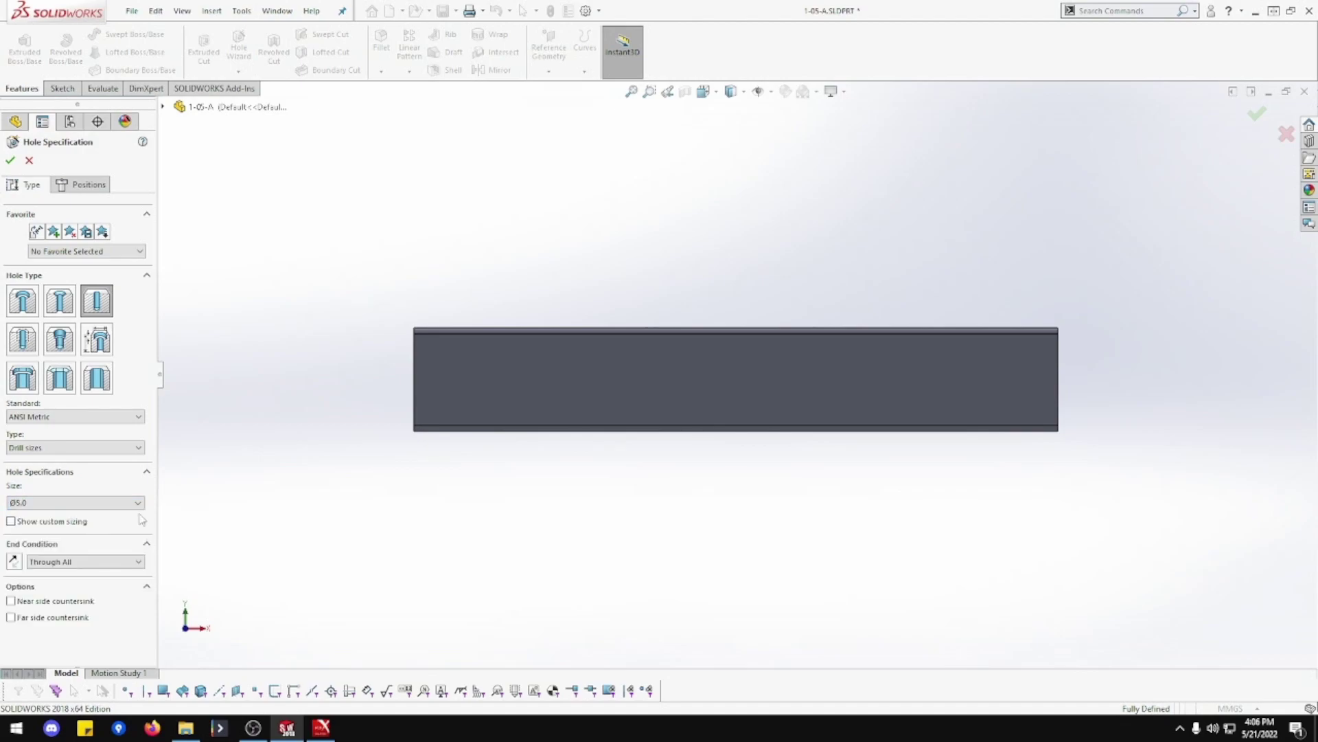
Step: Place eight hole centres on the outer web face, four staggered near each end of the channel
left_click(94, 187)
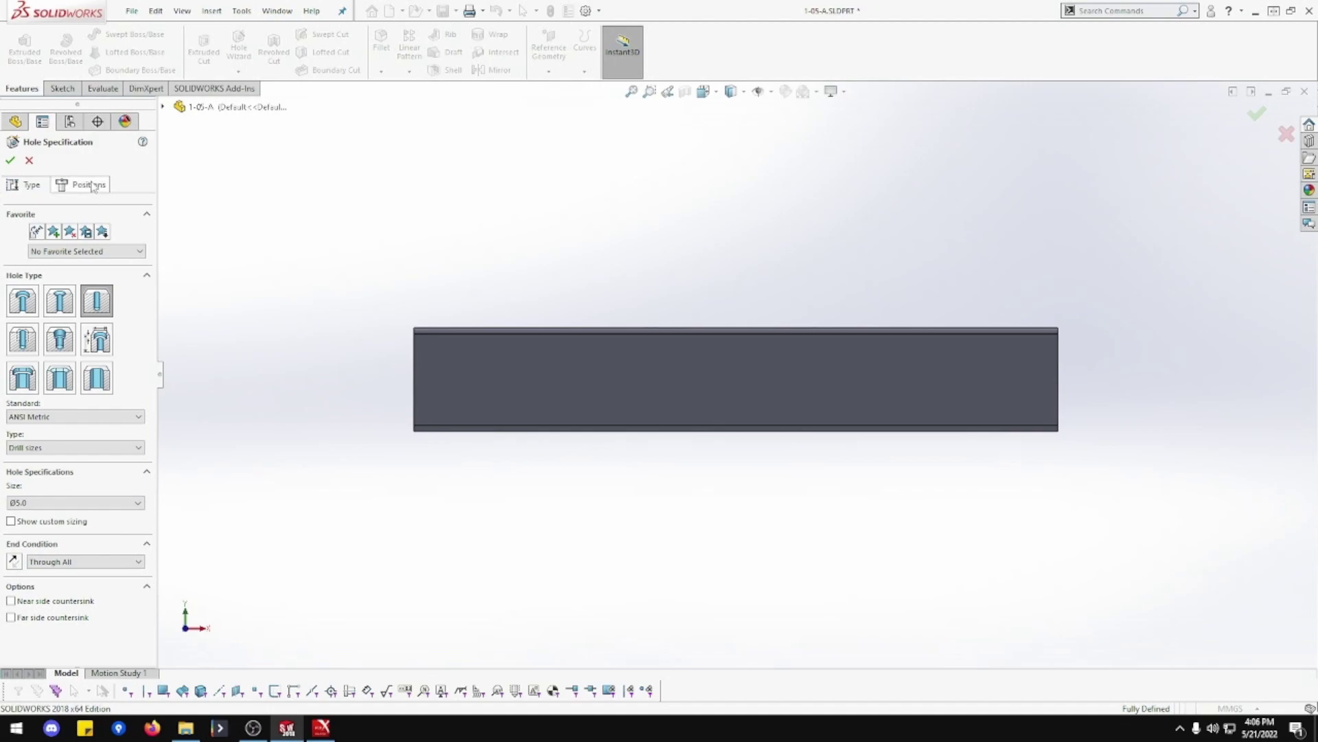
left_click(467, 360)
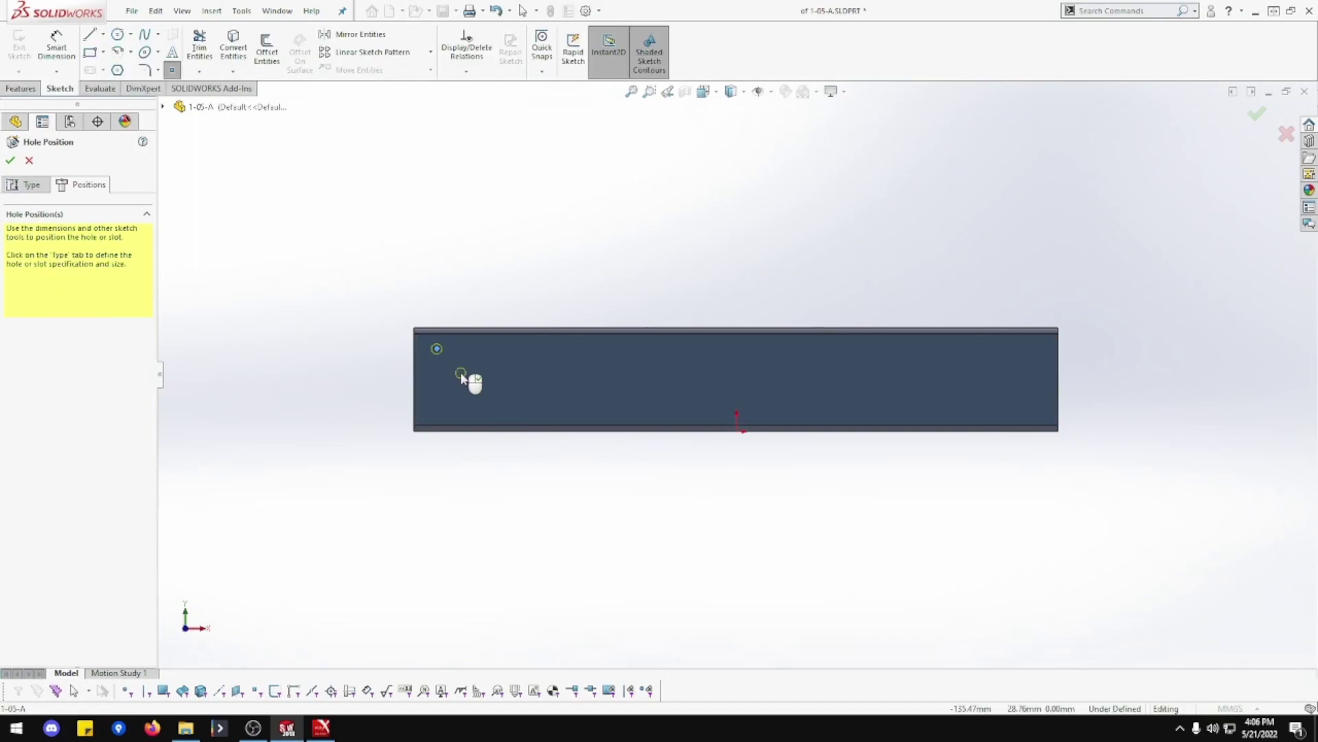
left_click(462, 371)
left_click(437, 393)
left_click(456, 417)
left_click(1040, 348)
left_click(1021, 359)
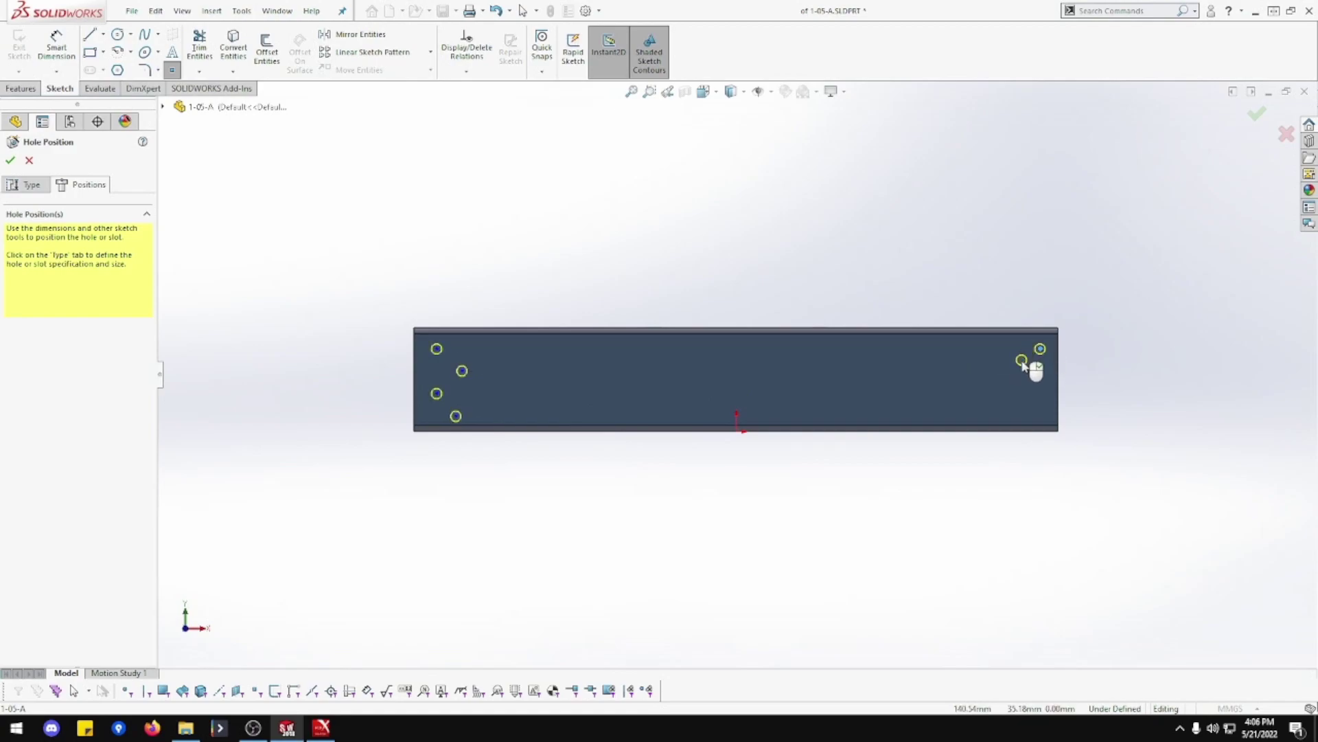
left_click(1052, 382)
left_click(1028, 401)
key("Escape")
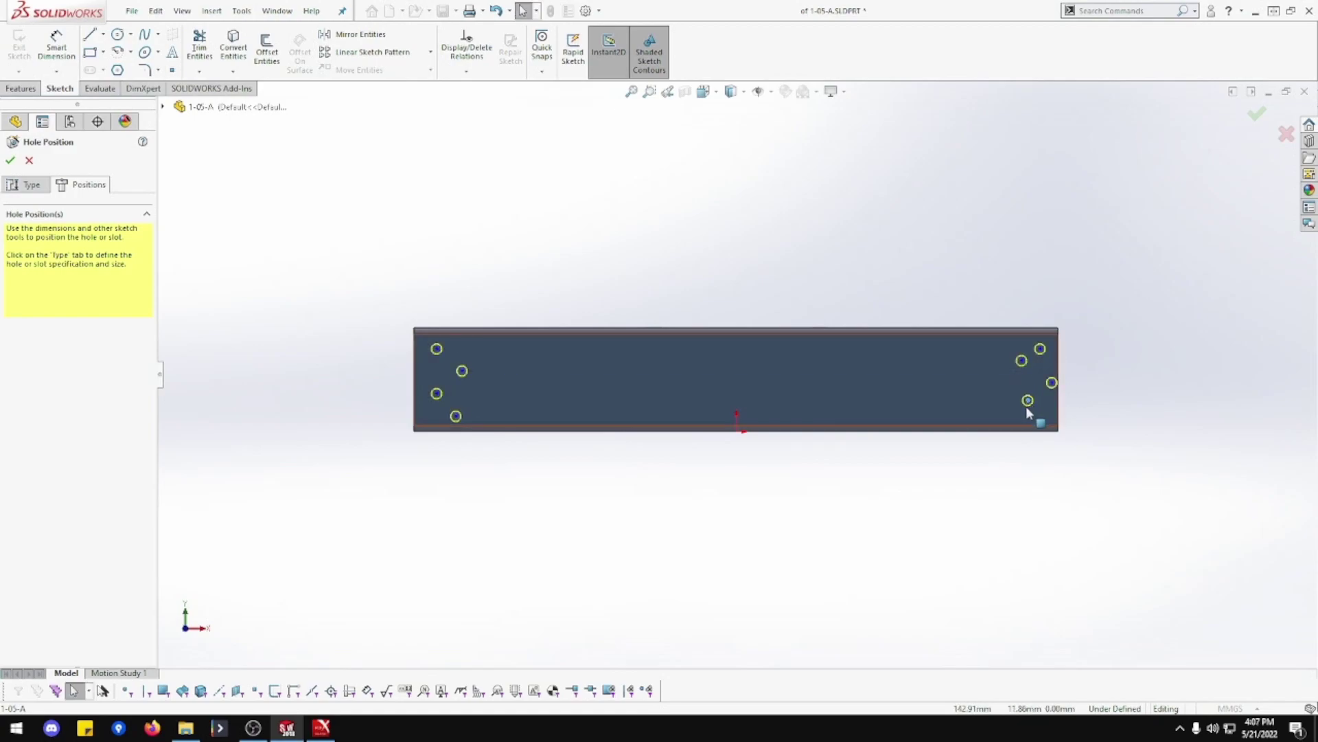
Step: Add horizontal relations between the opposite-end hole centres of the lowest pair and of the second-lowest pair
key("f")
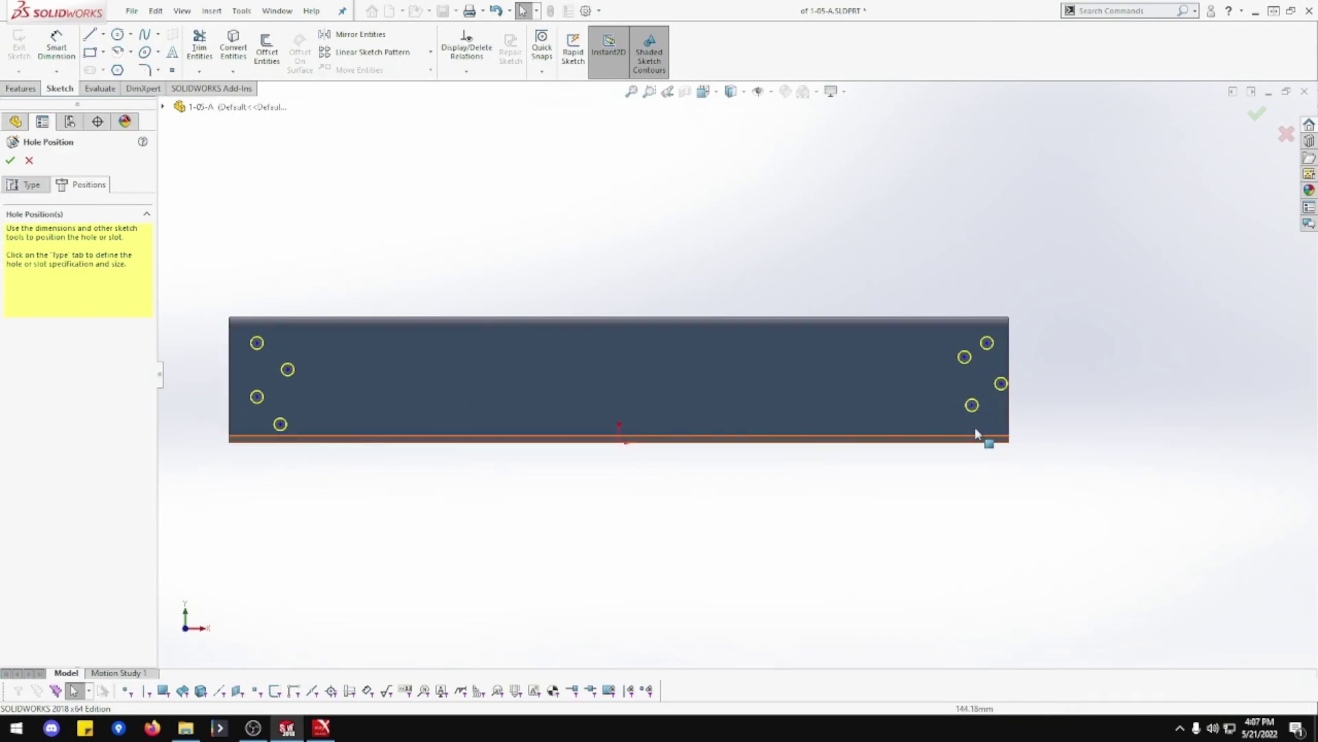
left_click(972, 406)
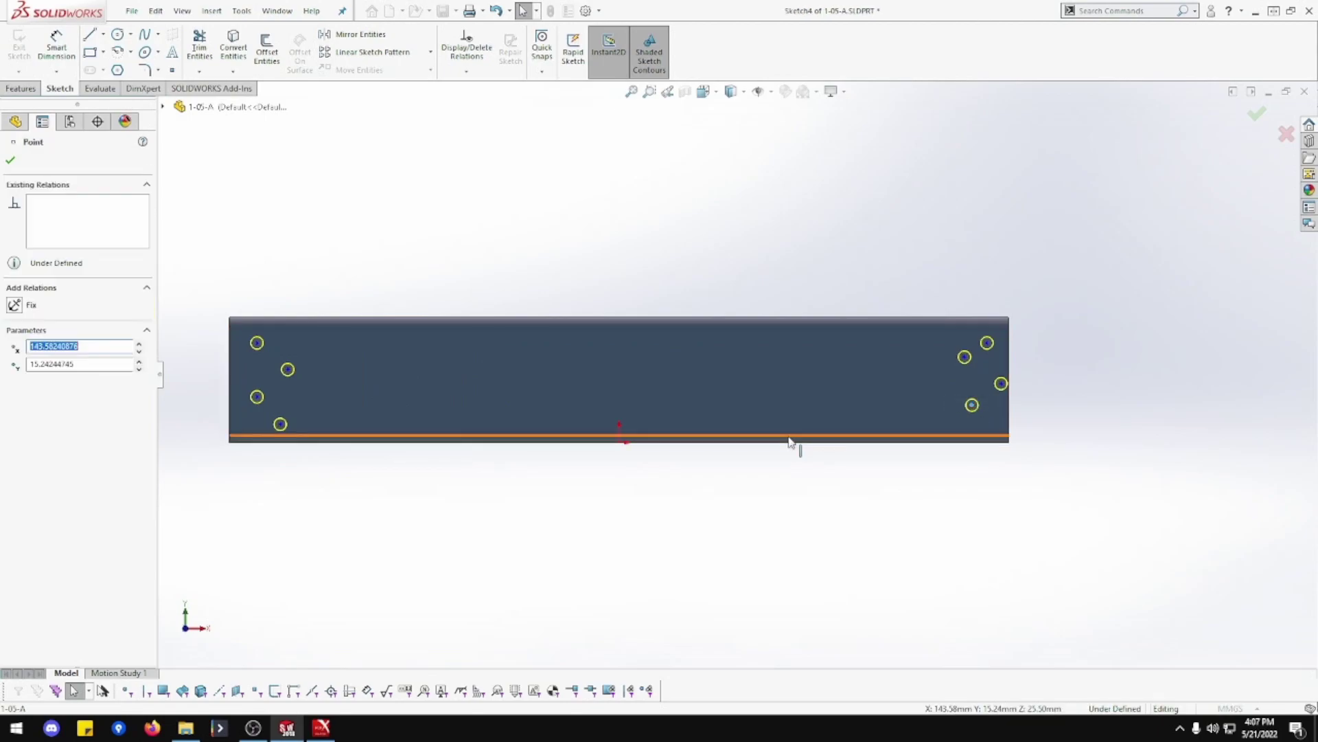
left_click(281, 424, "ctrl")
left_click(320, 365)
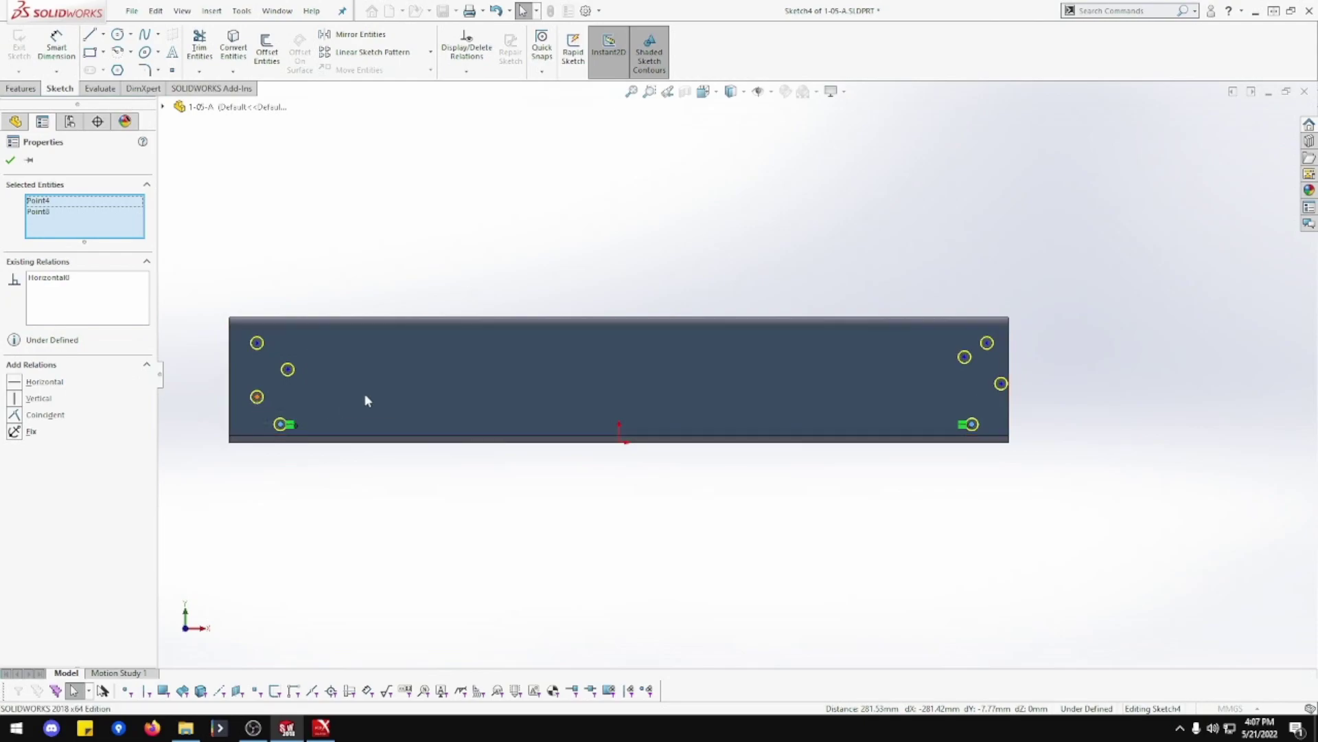
left_click(257, 396)
left_click(1001, 383, "ctrl")
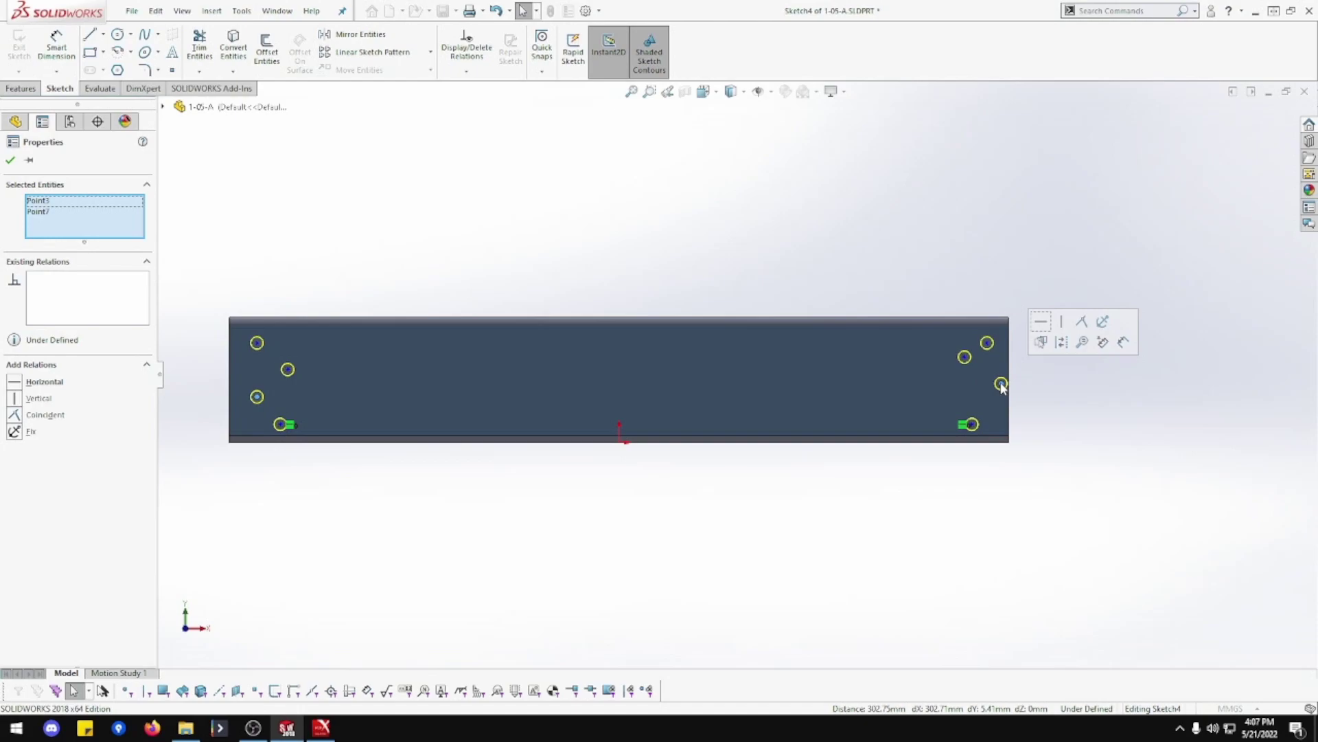
left_click(1042, 328)
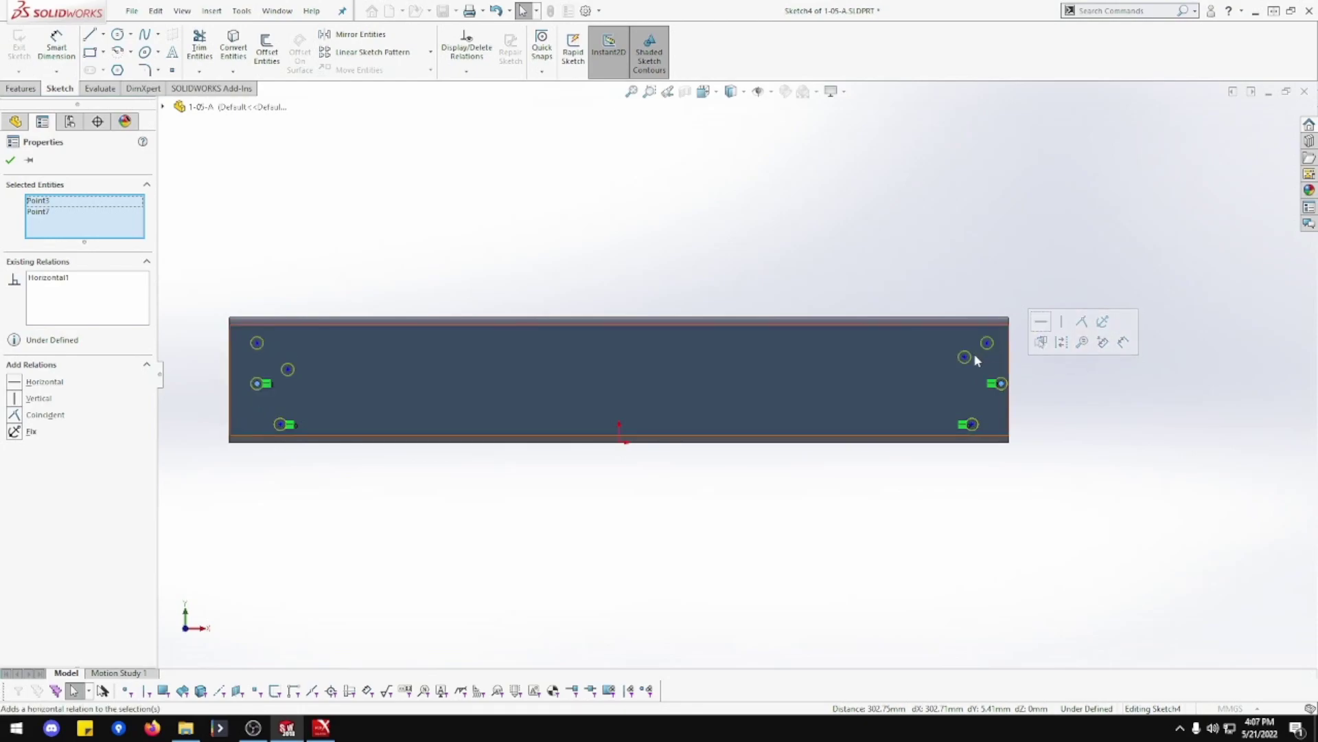
Step: Add horizontal relations between the opposite-end hole centres of the second-highest pair and of the highest pair
left_click(965, 358)
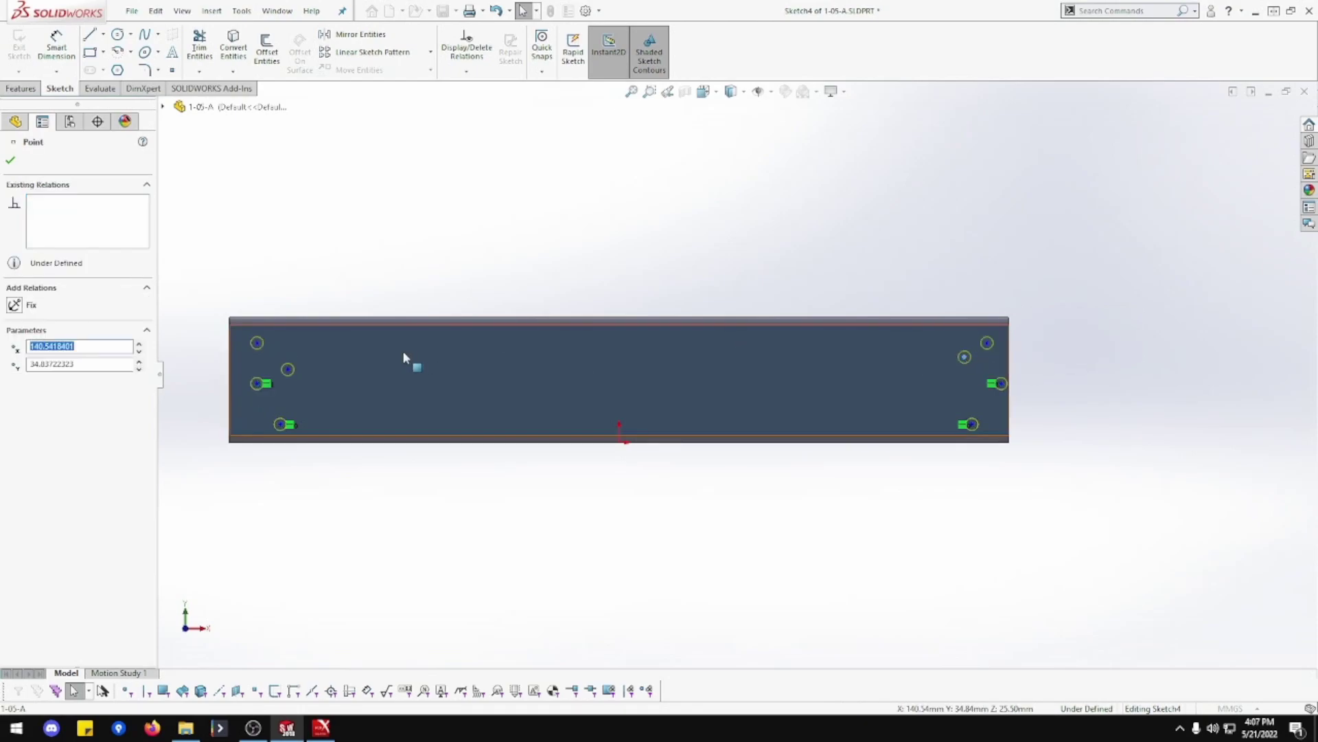
left_click(288, 370, "ctrl")
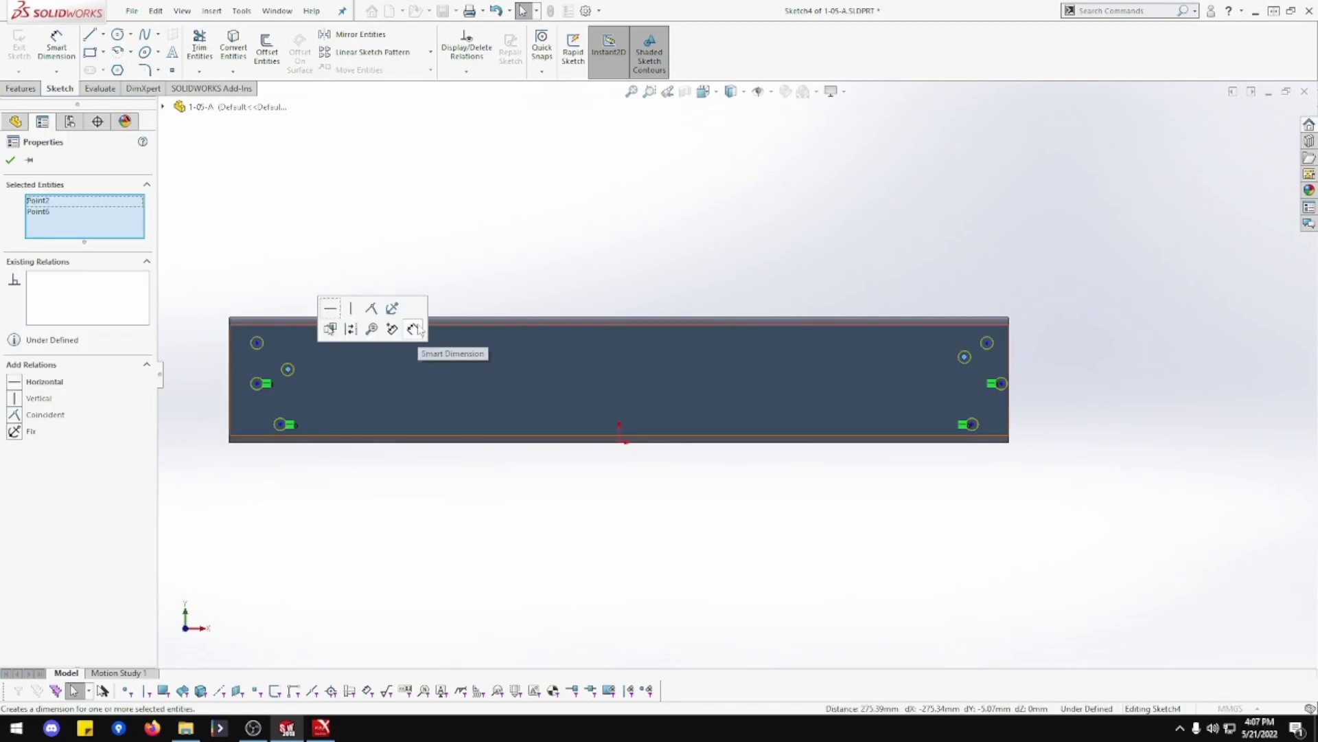
left_click(332, 310)
left_click(257, 342)
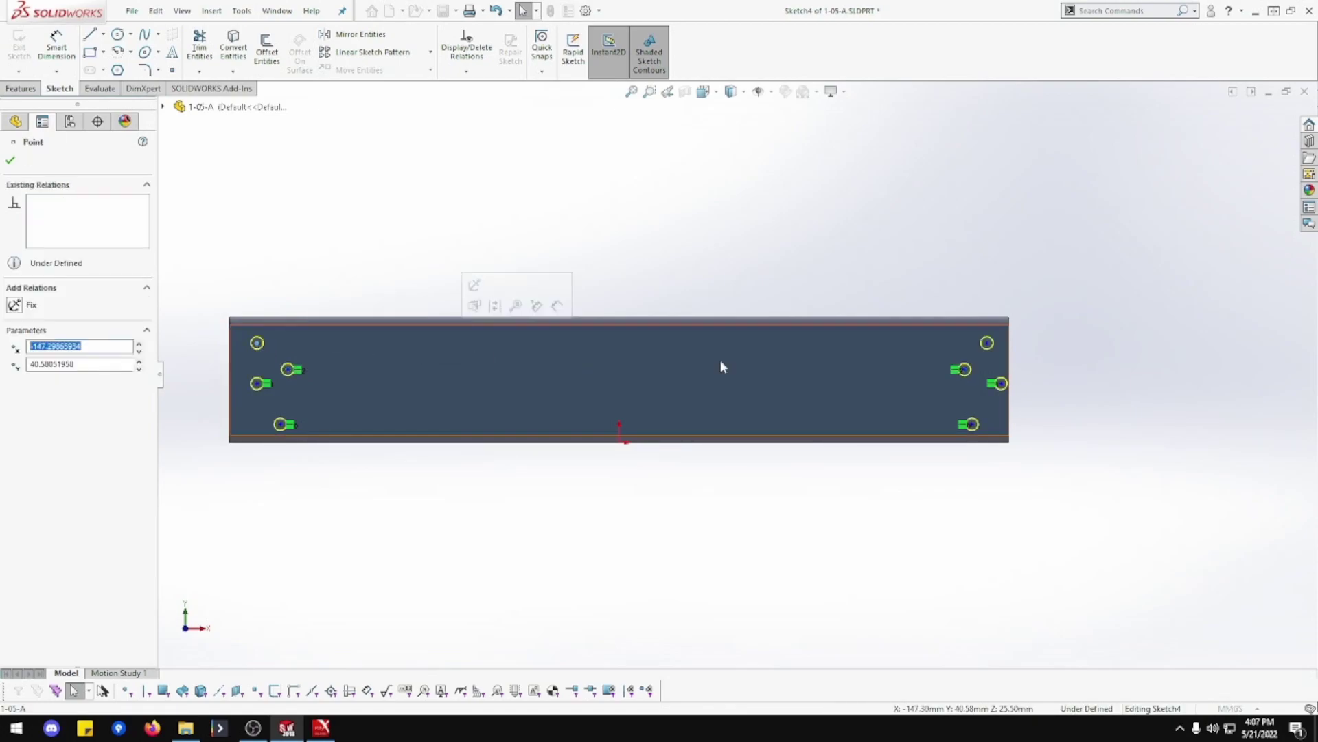
left_click(987, 344, "ctrl")
left_click(1032, 286)
left_click(1048, 371)
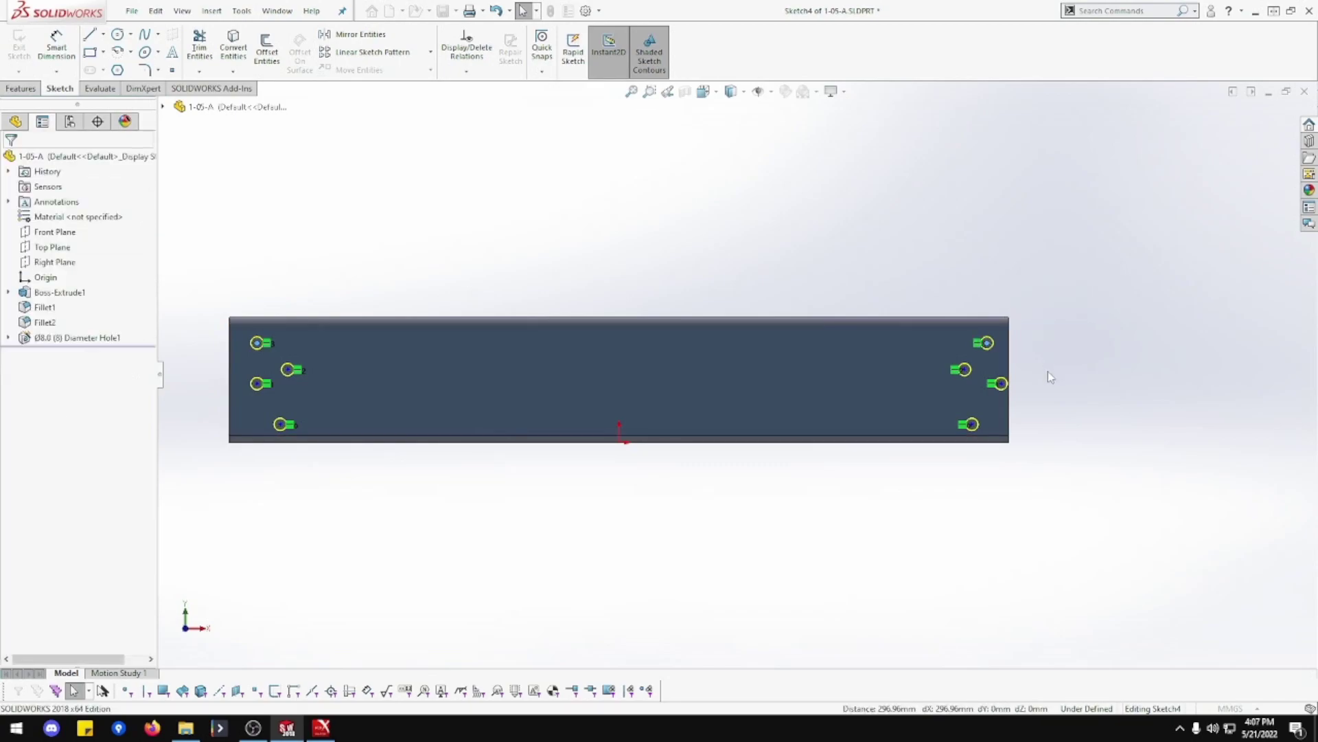
Step: Align the two outer and the two inner hole centres at the channel's right end with vertical relations
left_click(989, 343)
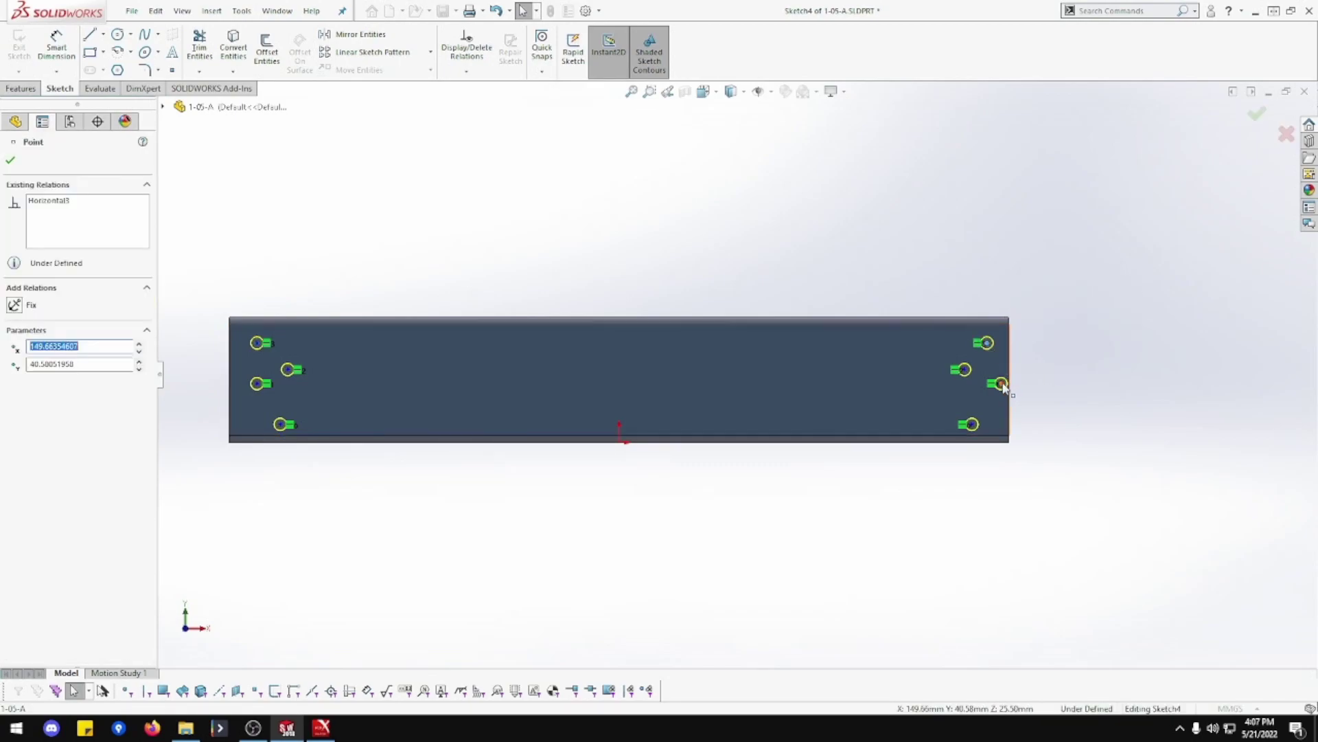
left_click(1000, 383, "ctrl")
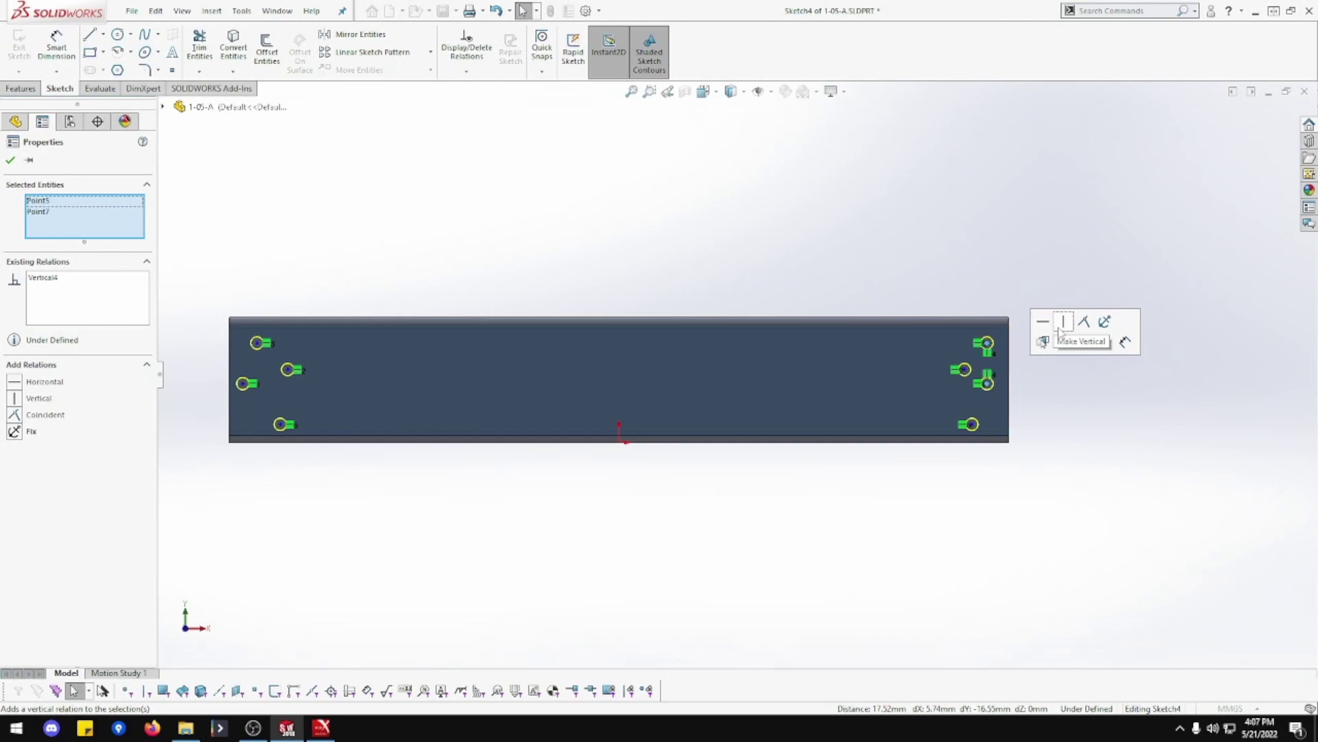
left_click(1064, 322)
left_click(971, 424)
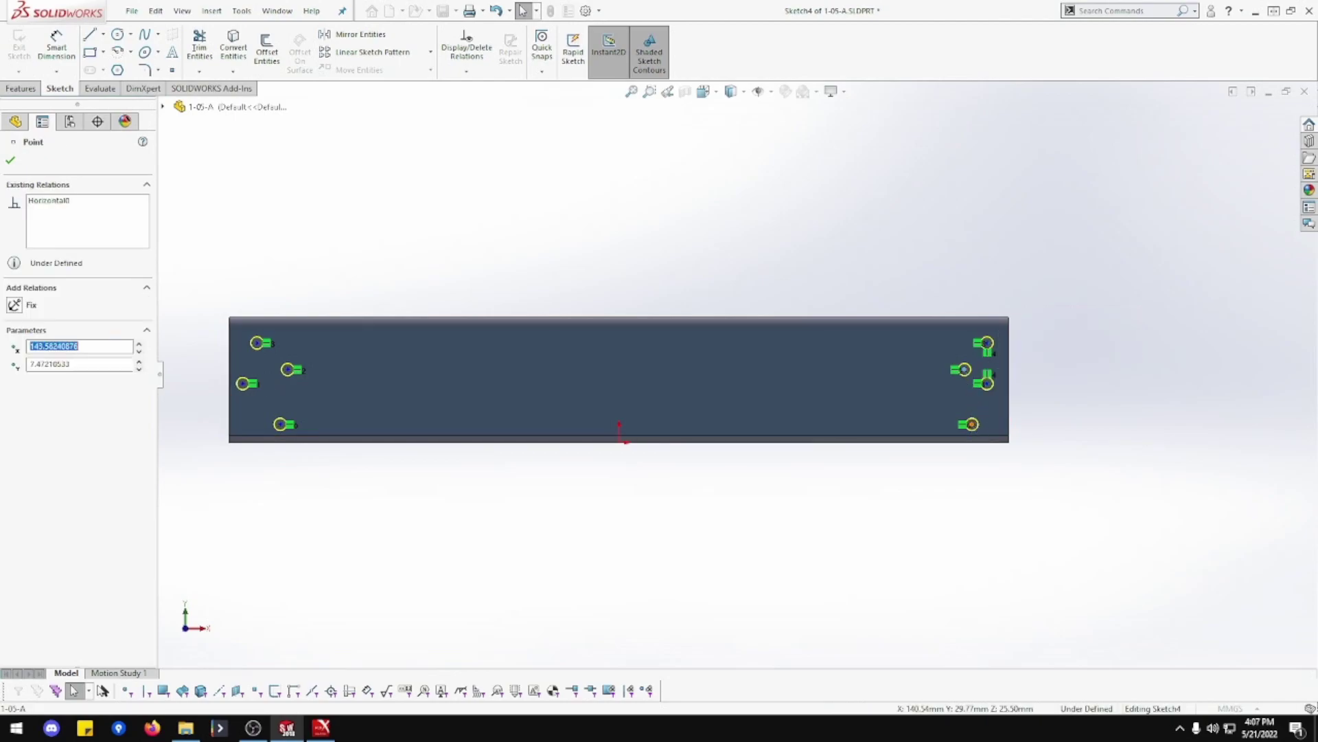
left_click(964, 370, "ctrl")
left_click(1032, 362)
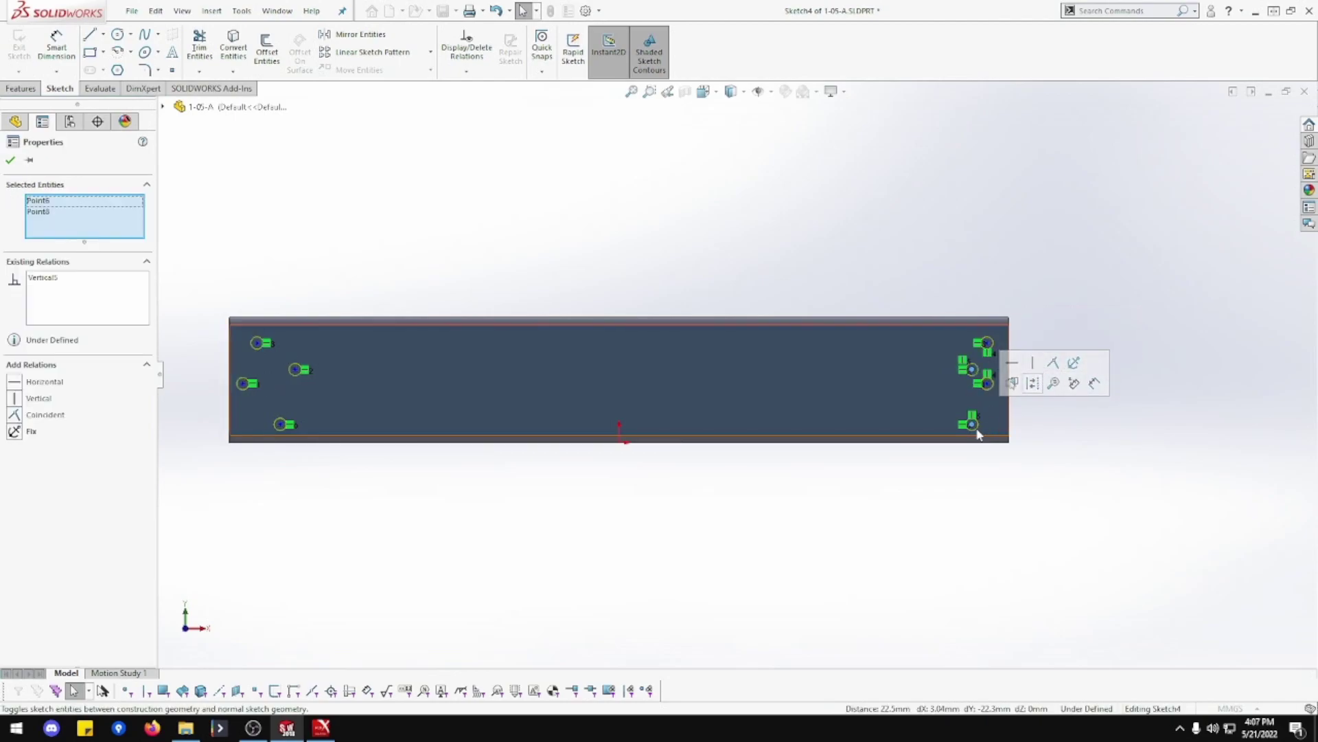
Step: Move the inner column of holes at the channel's right end slightly farther from the end edge
key("Escape")
left_click_drag(958, 423, 951, 424)
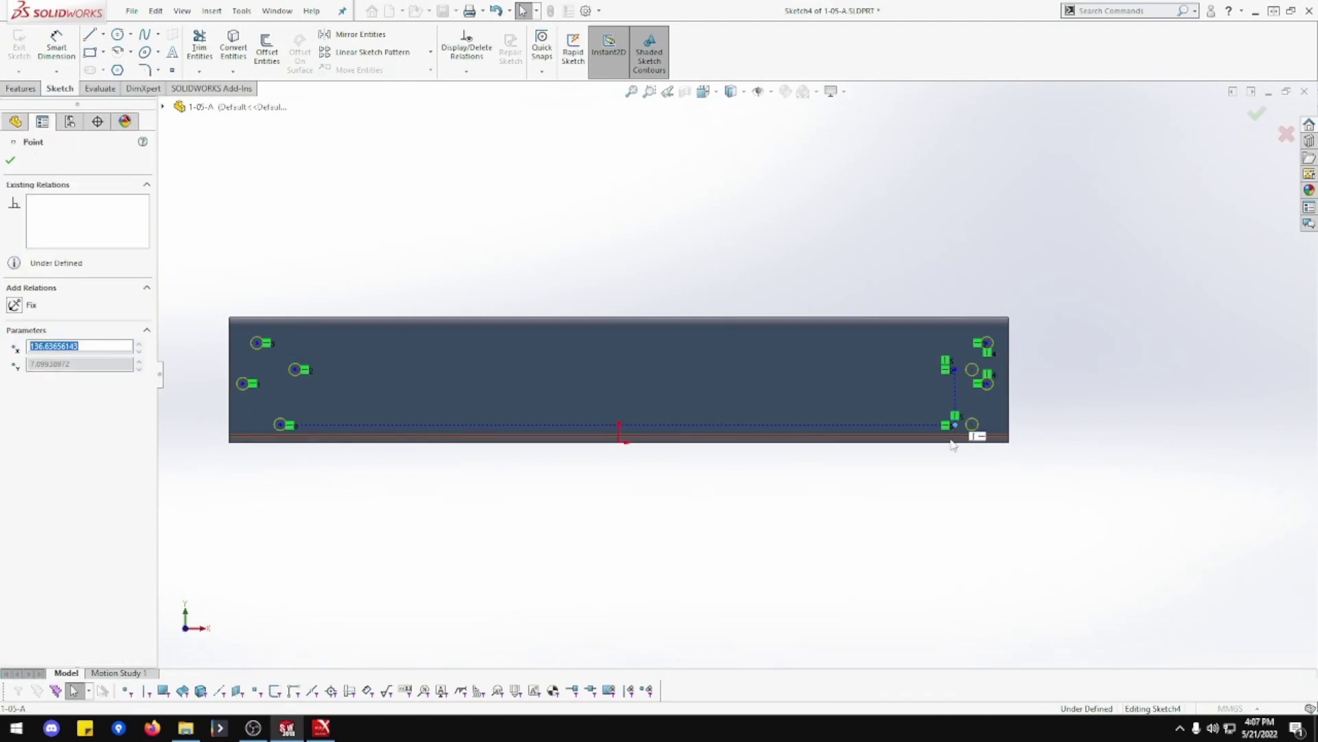
key("Escape")
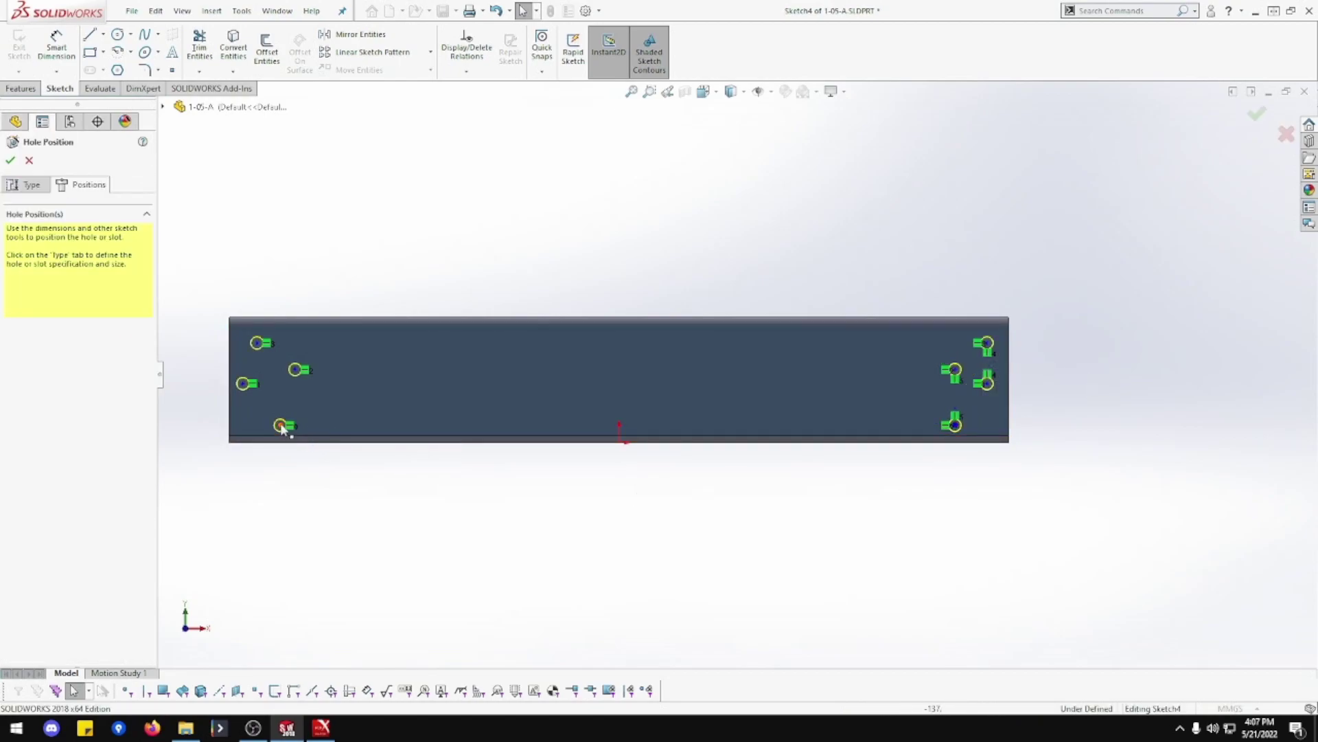
Step: Align the two inner and the two outer hole centres at the channel's left end with vertical relations
left_click(295, 370)
left_click(280, 424, "ctrl")
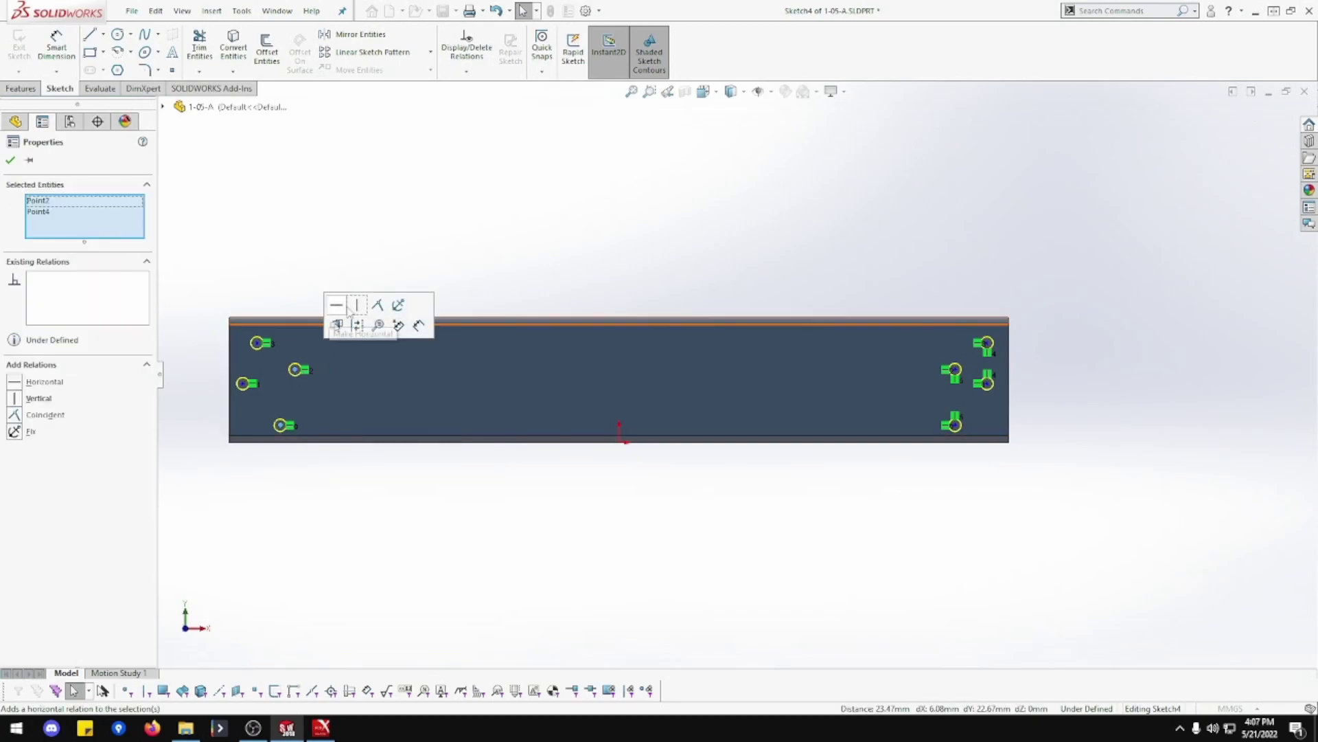
left_click(359, 303)
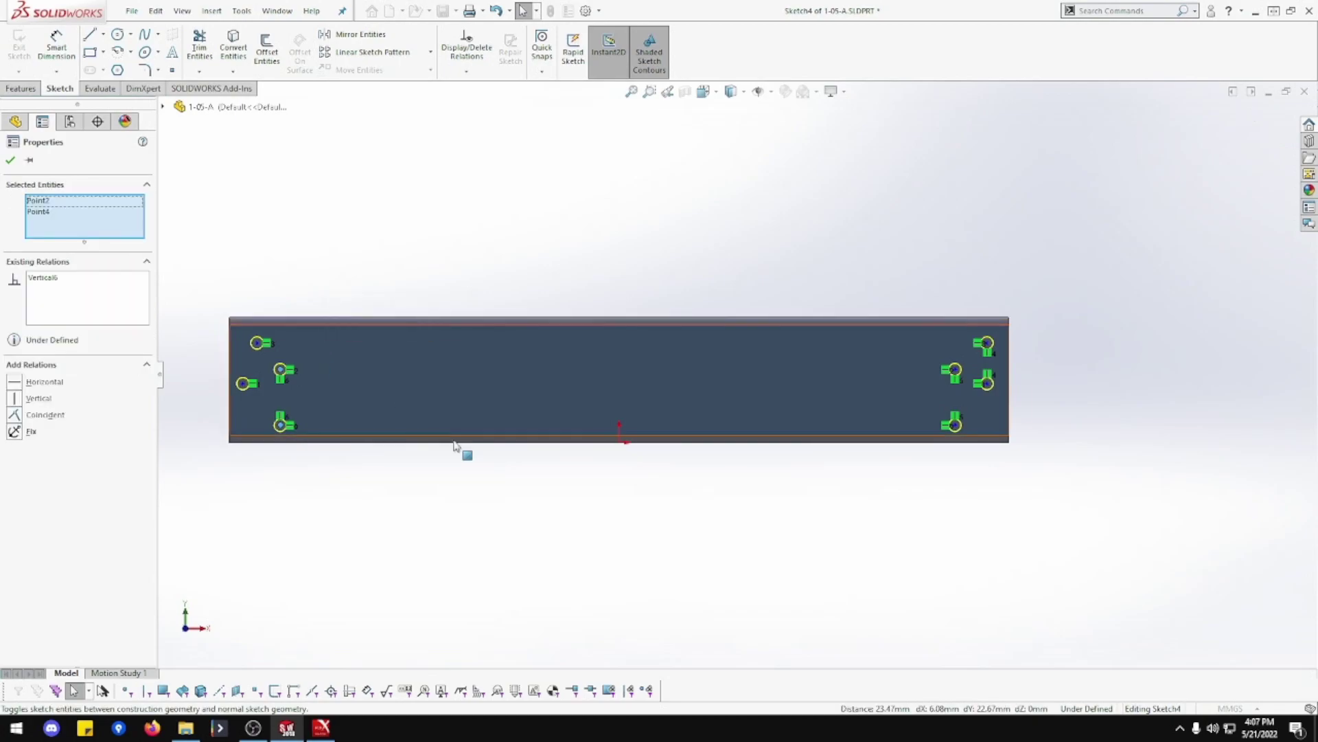
left_click(258, 343)
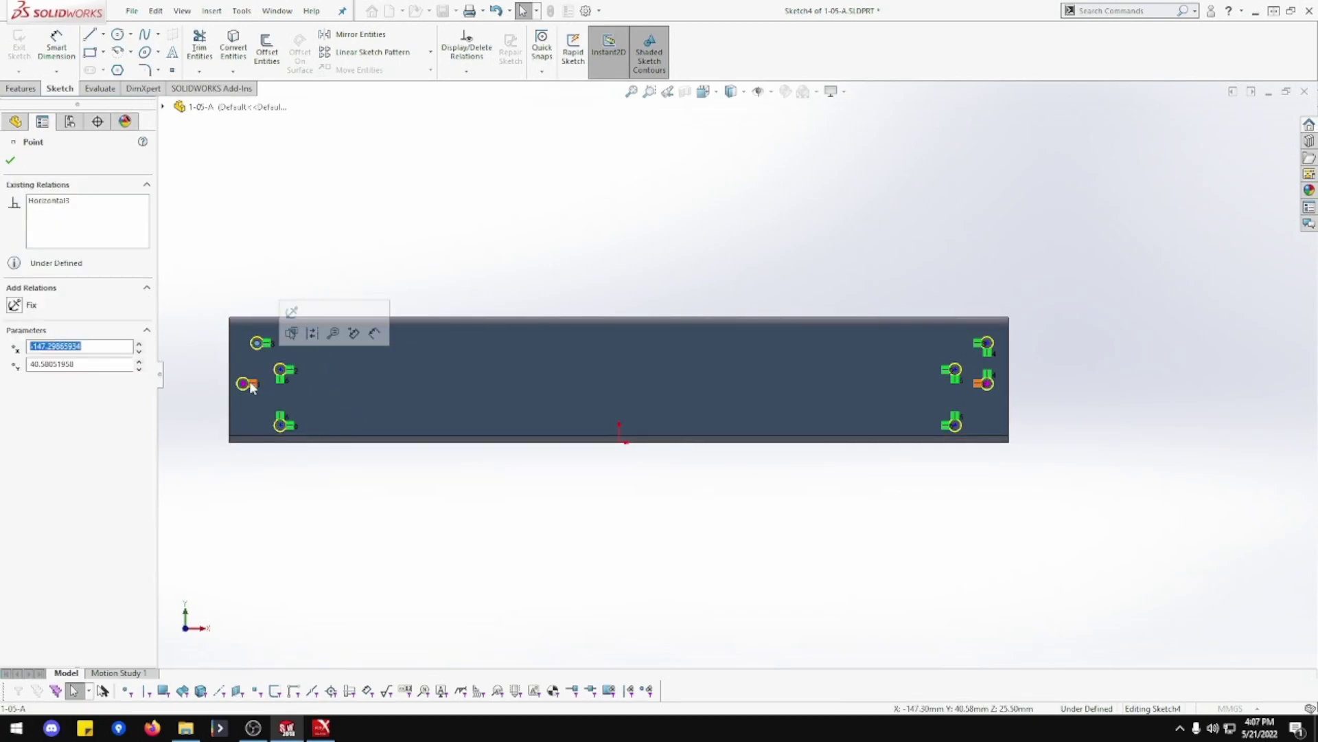
left_click(247, 383, "ctrl")
left_click(303, 323)
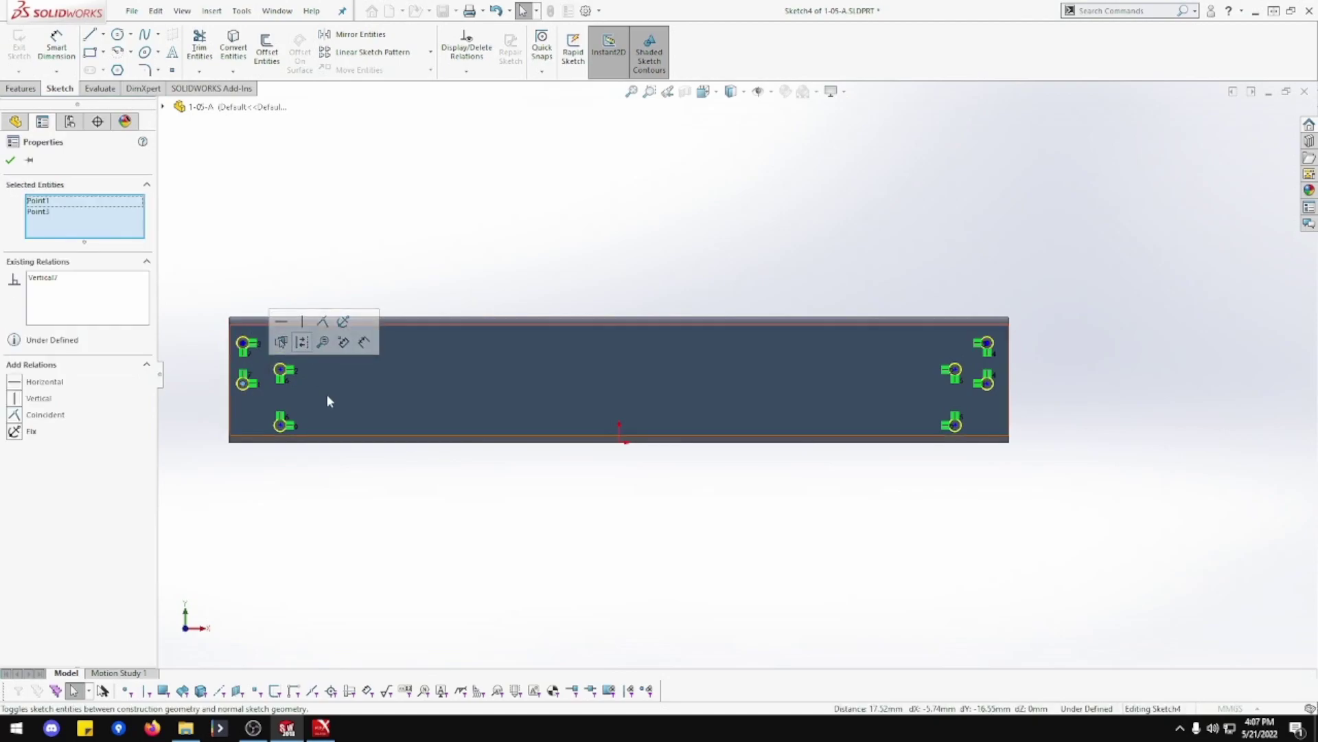
left_click(353, 271)
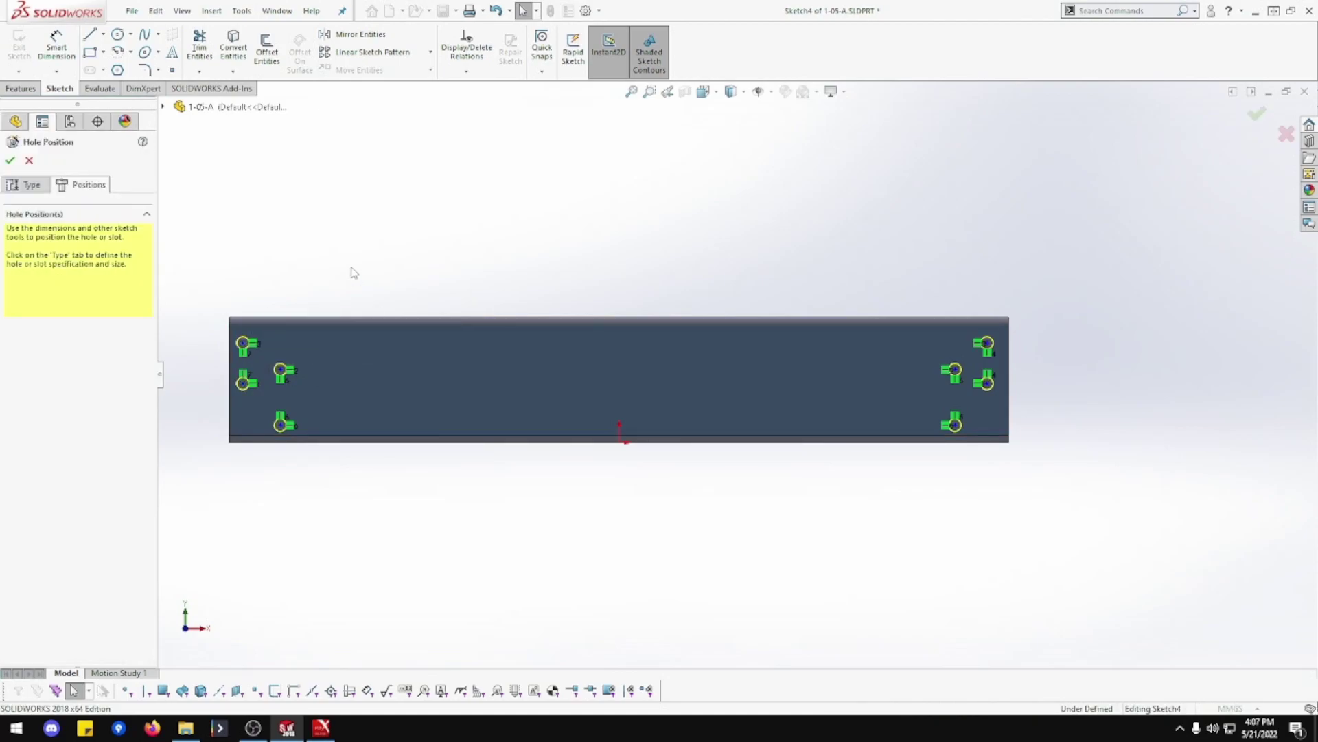
Step: Dimension the outer hole column at the channel's right end 8.5 mm from the end edge
left_click(57, 52)
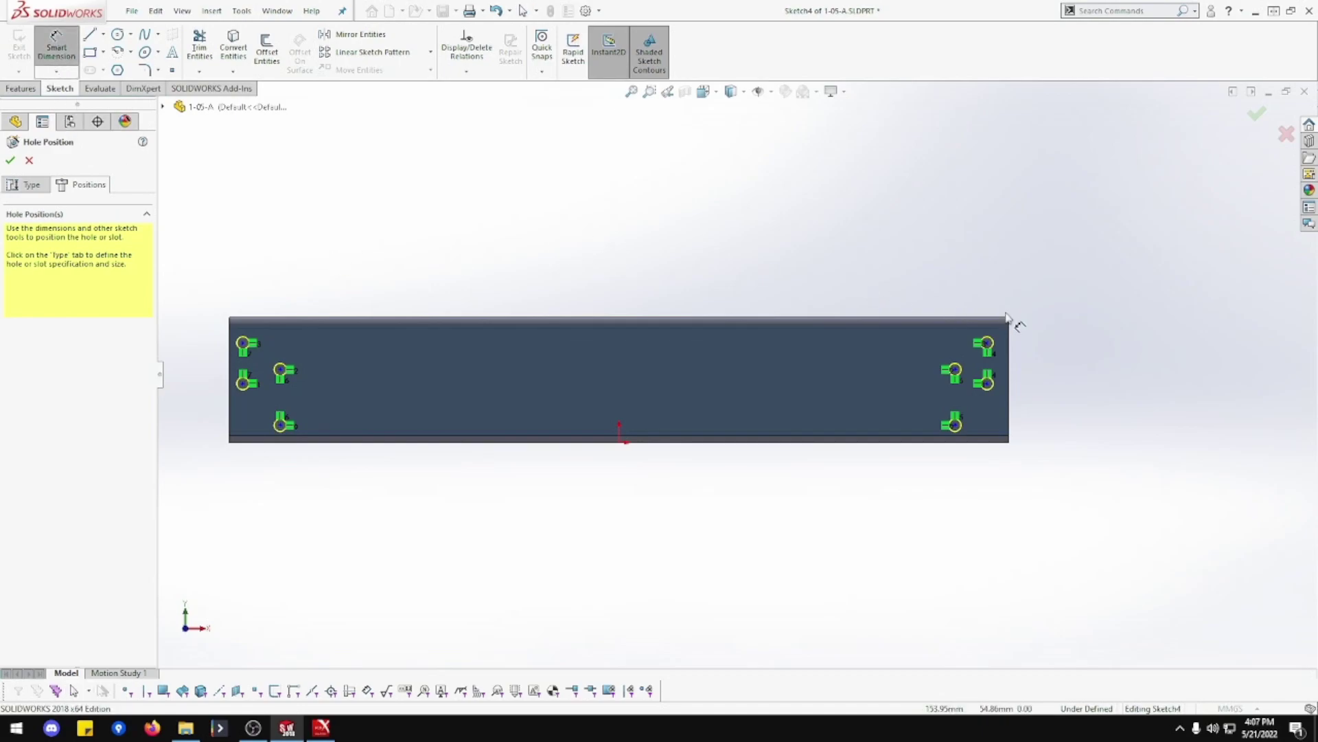
left_click(990, 346)
left_click(1009, 350)
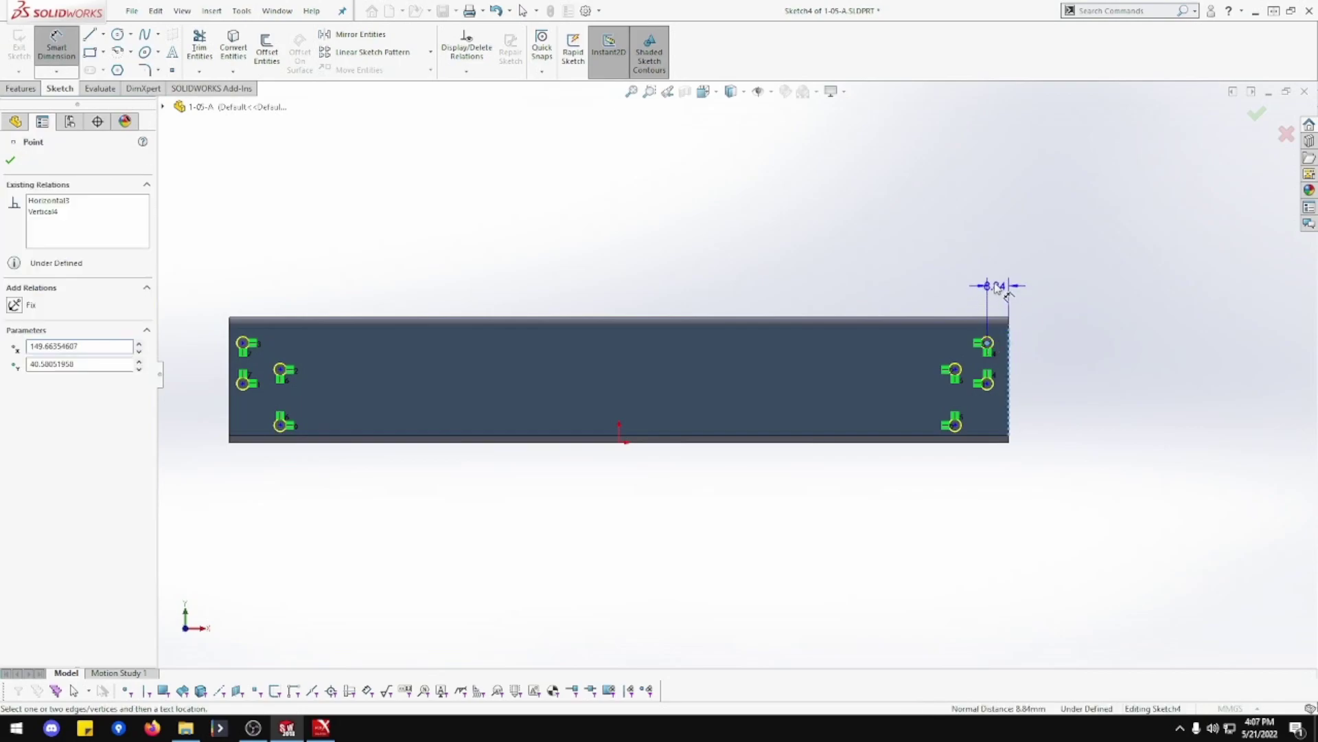
left_click(1033, 289)
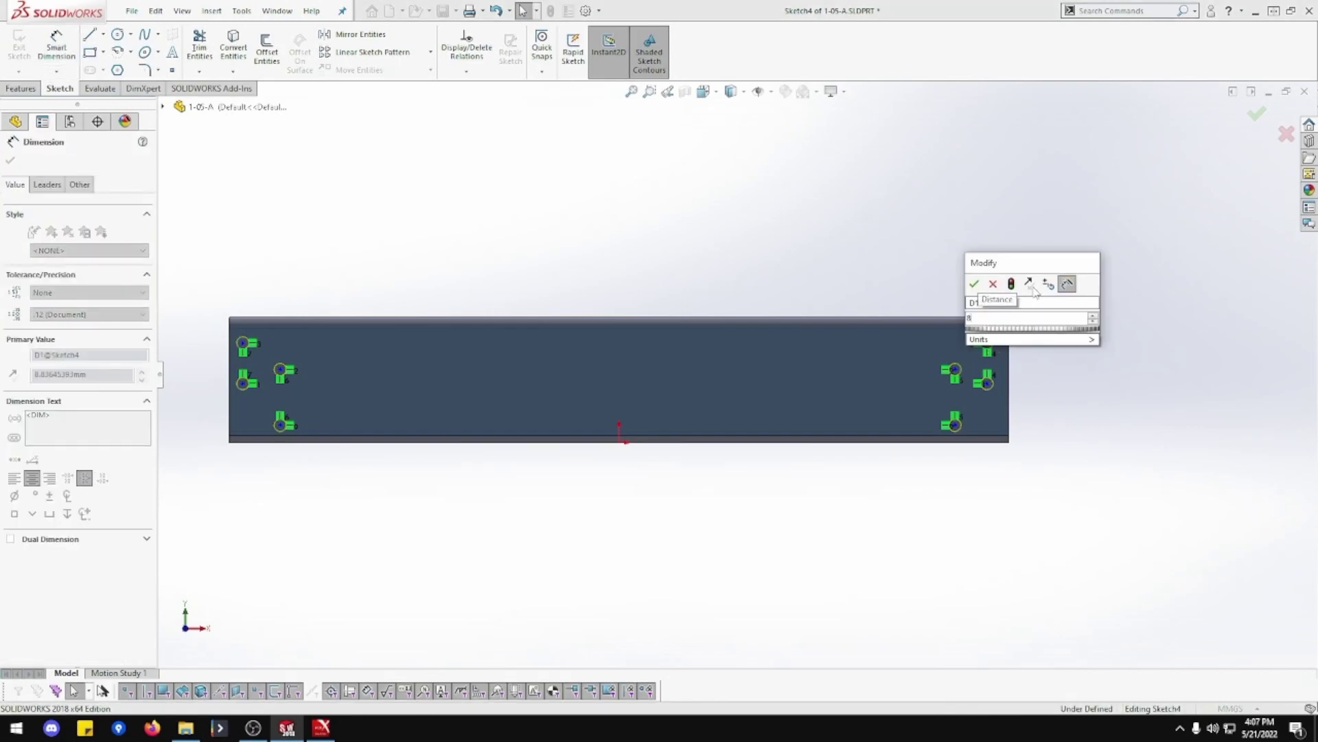
type("8.5")
key("Return")
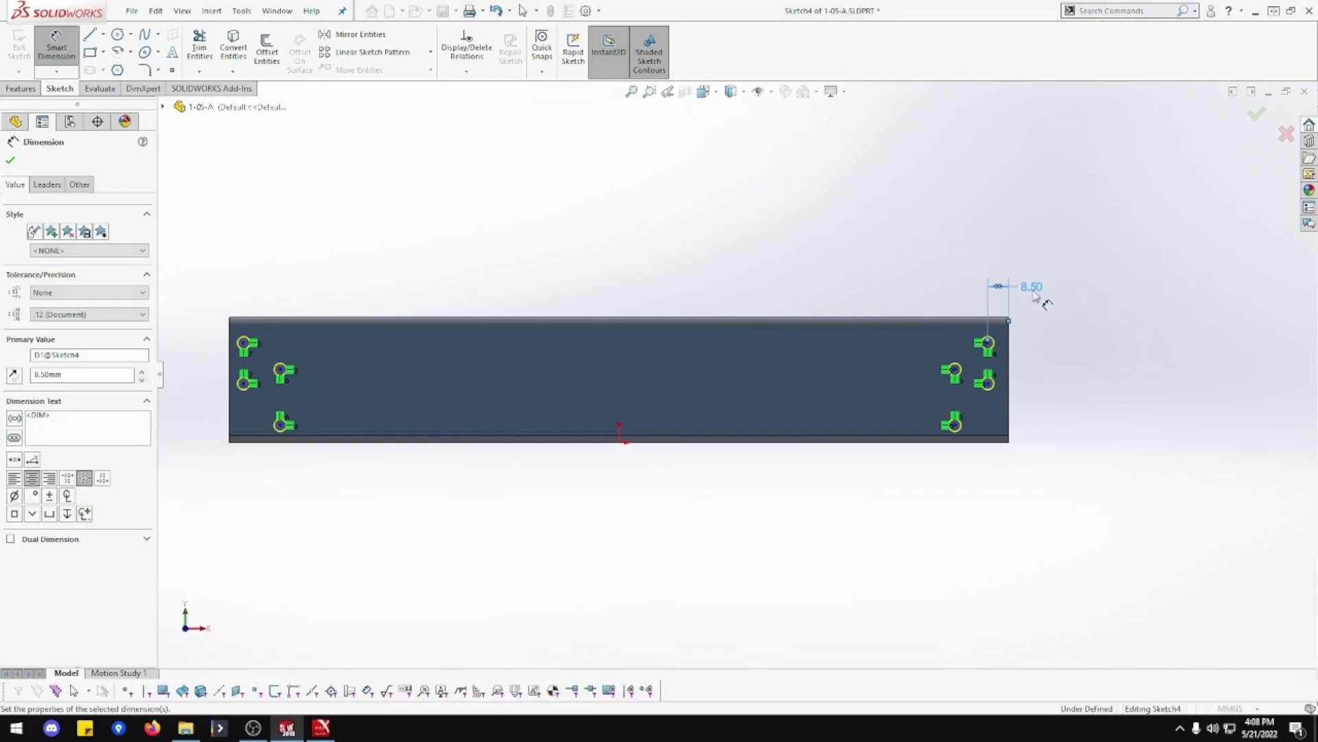
Step: Dimension the outer hole column at the channel's left end 8.5 mm from the end edge
left_click(245, 385)
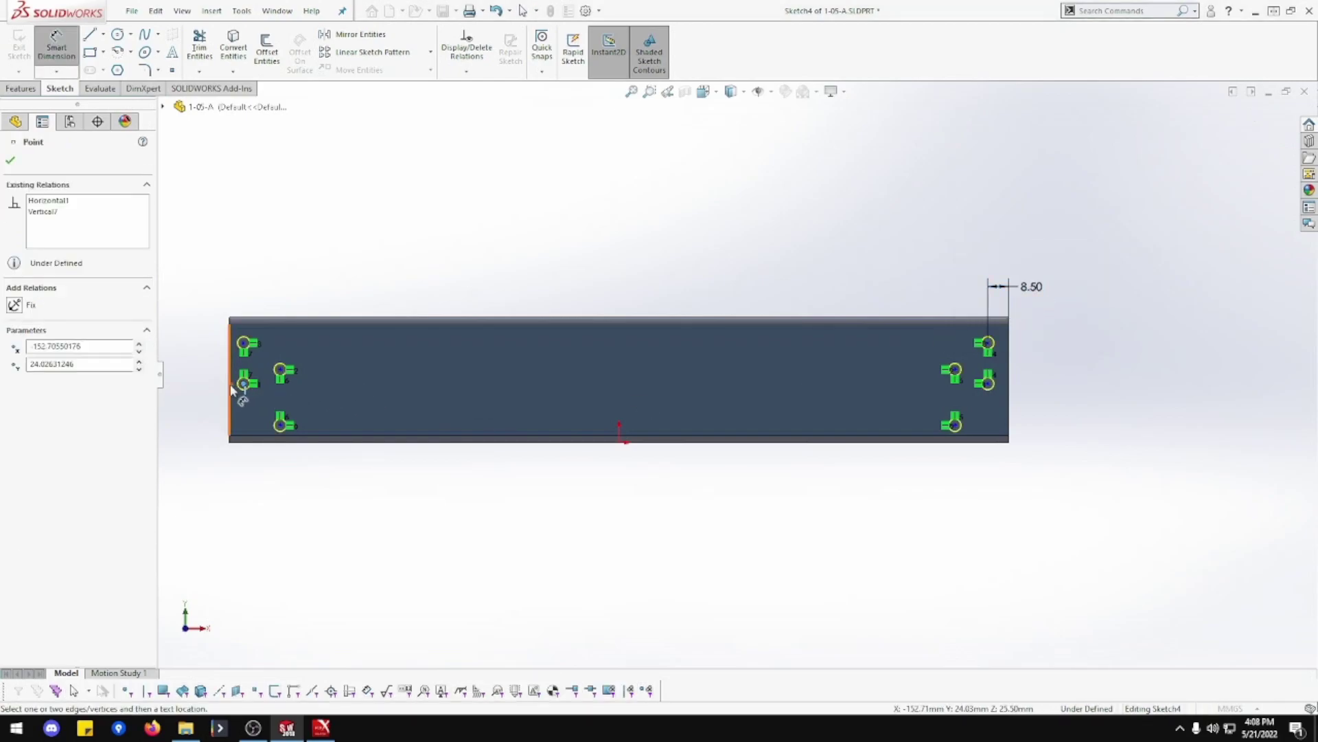
left_click(204, 307)
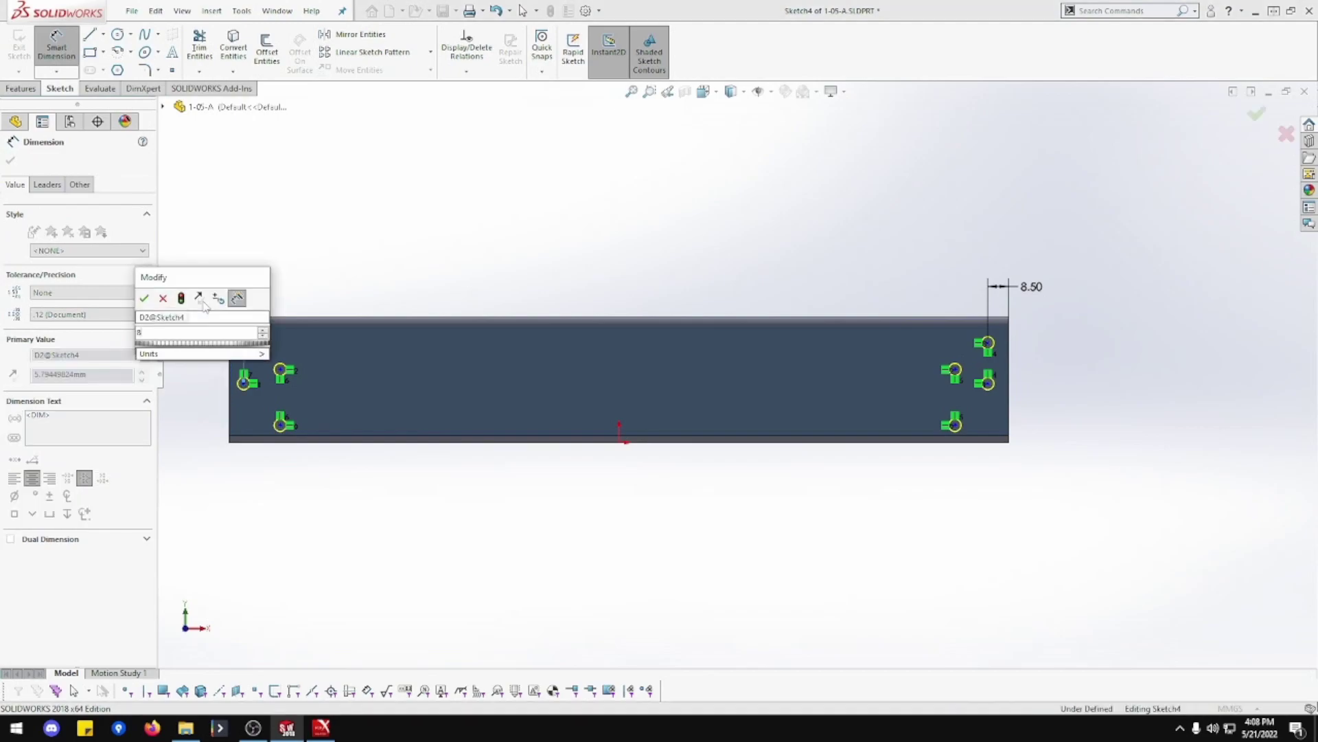
key("Escape")
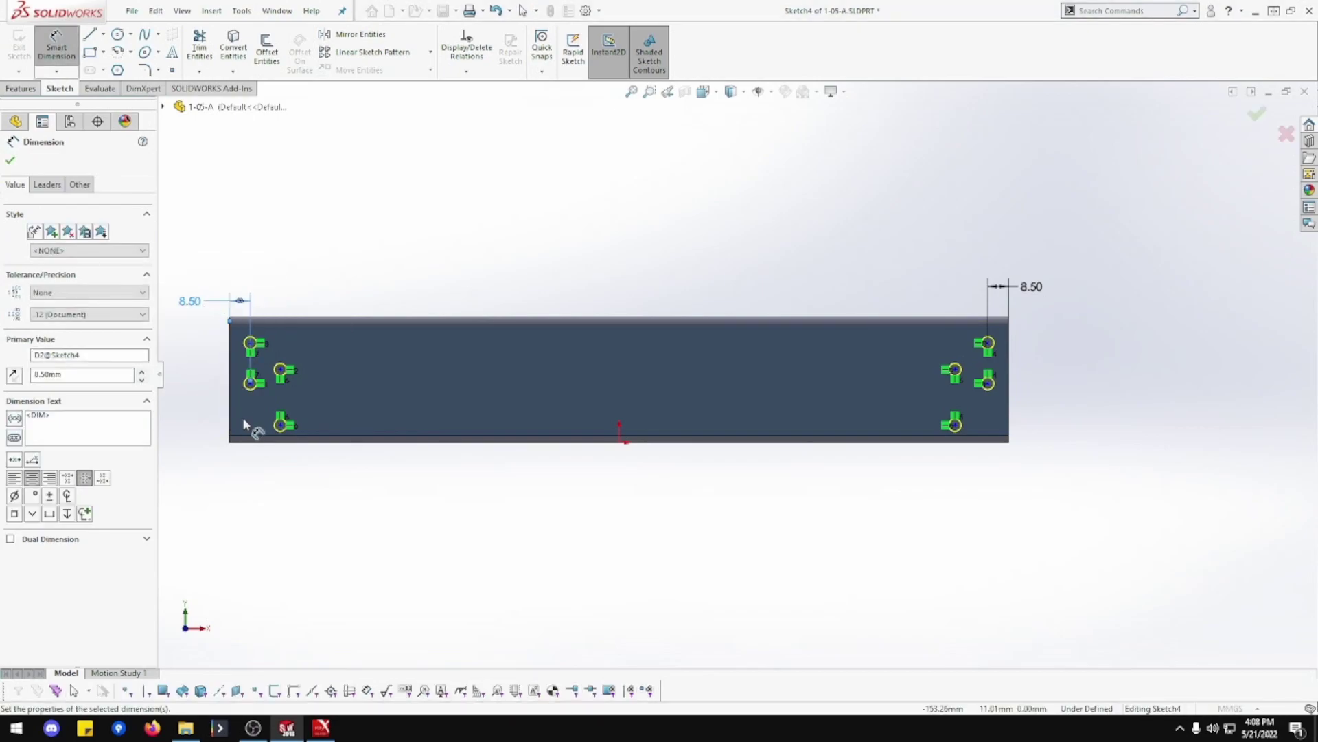
Step: Dimension the inner hole column at the channel's left end 18 mm from the end edge
left_click(281, 425)
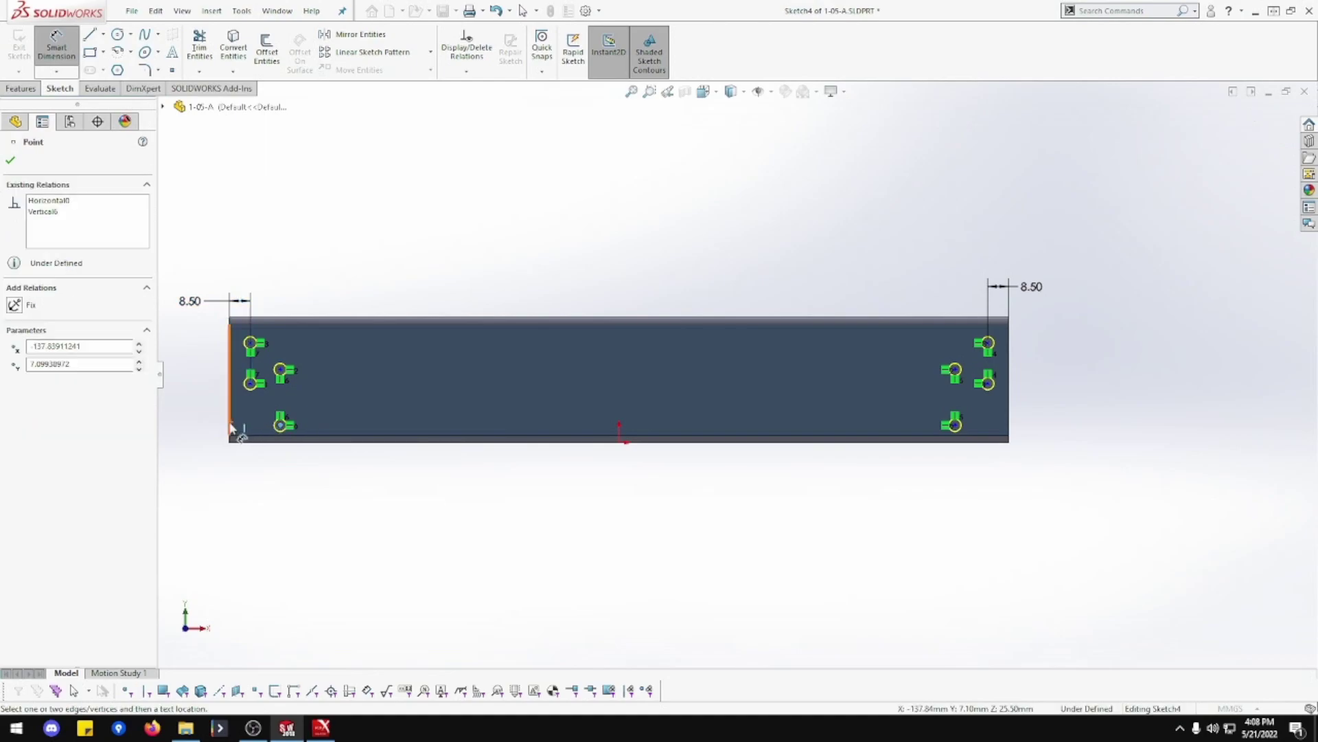
left_click(232, 429)
left_click(265, 467)
type("18")
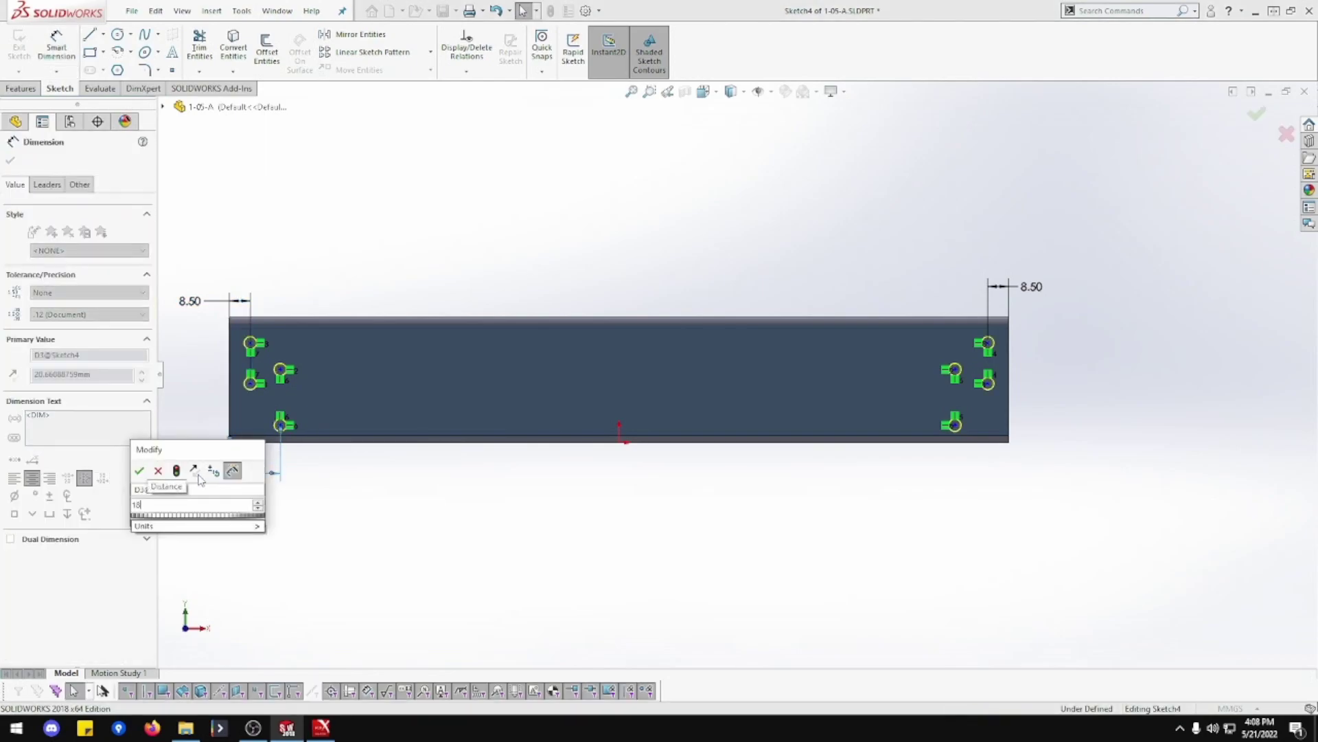
key("Return")
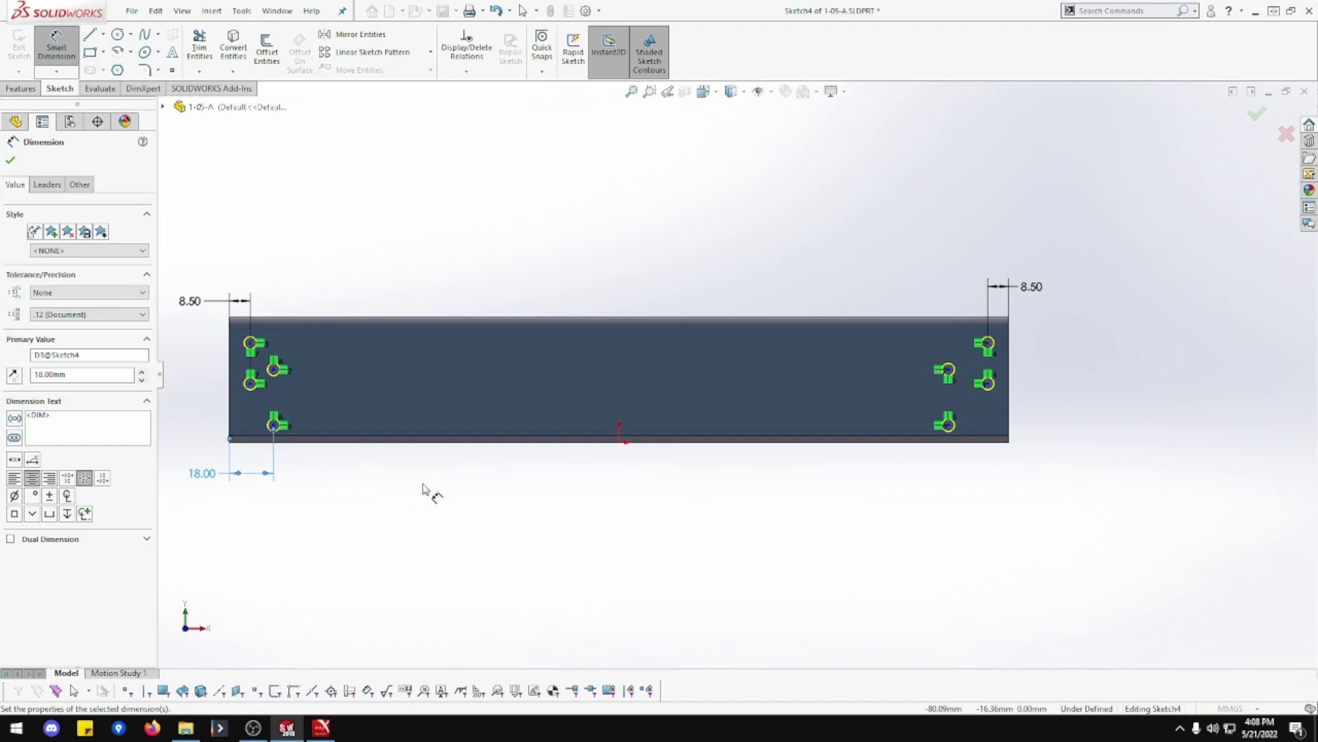
Step: Dimension the inner hole column at the channel's right end 18 mm from the end edge
left_click(949, 426)
left_click(1009, 431)
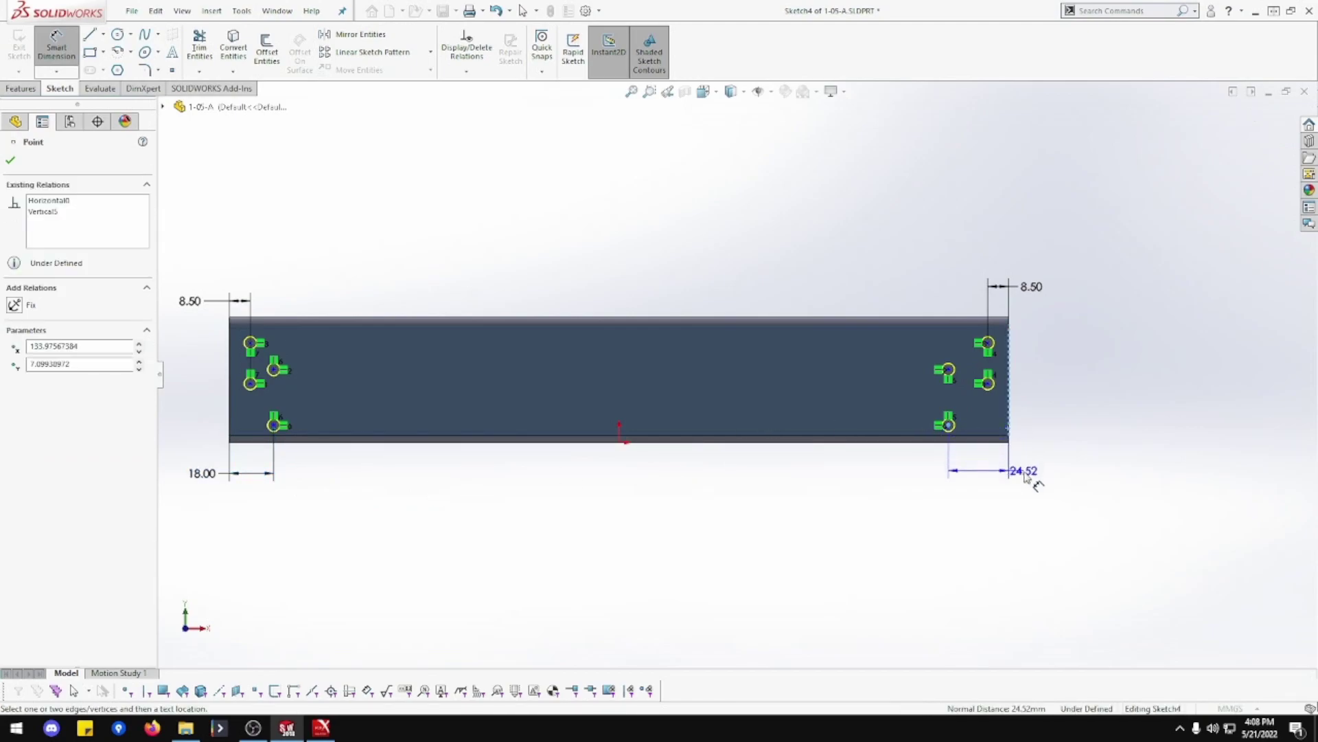
left_click(1024, 474)
type("18")
key("Return")
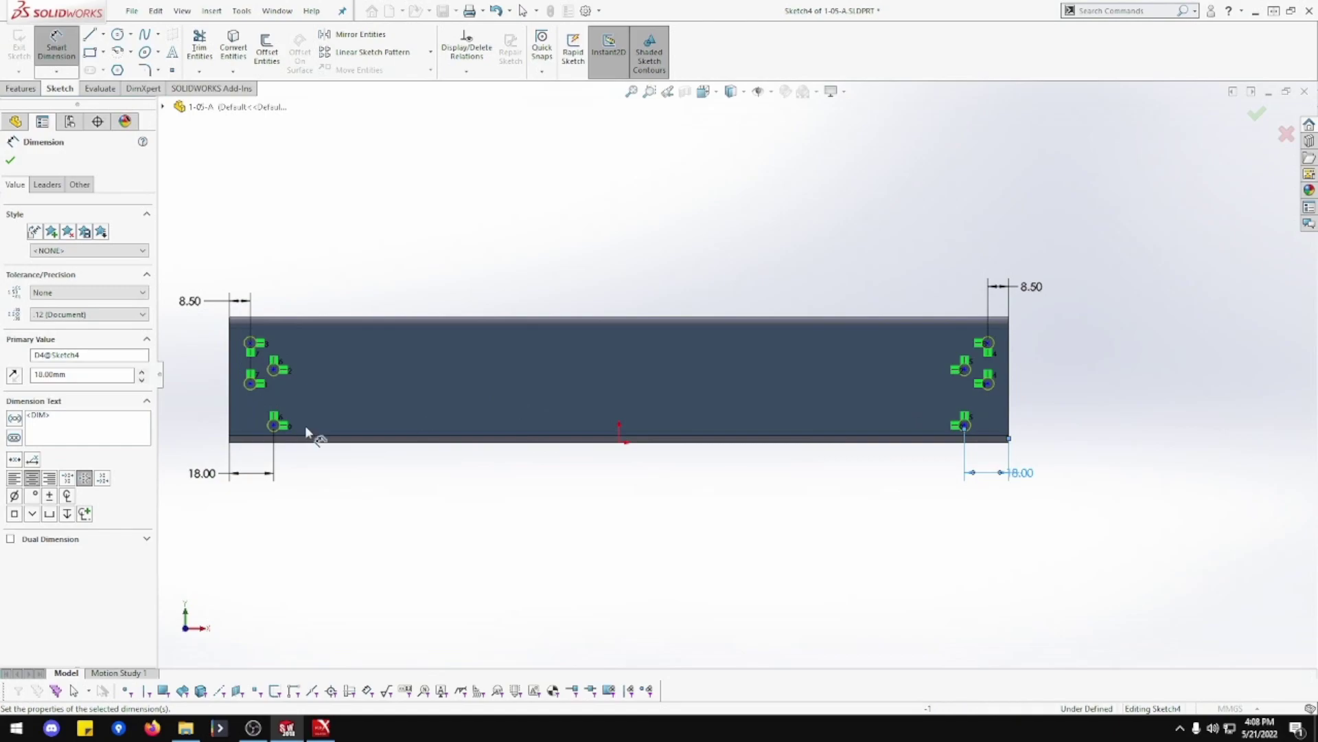
Step: Set the vertical distance between the highest and second-highest hole centres at the left end to 10 mm
scroll(591, 380, "down", 3)
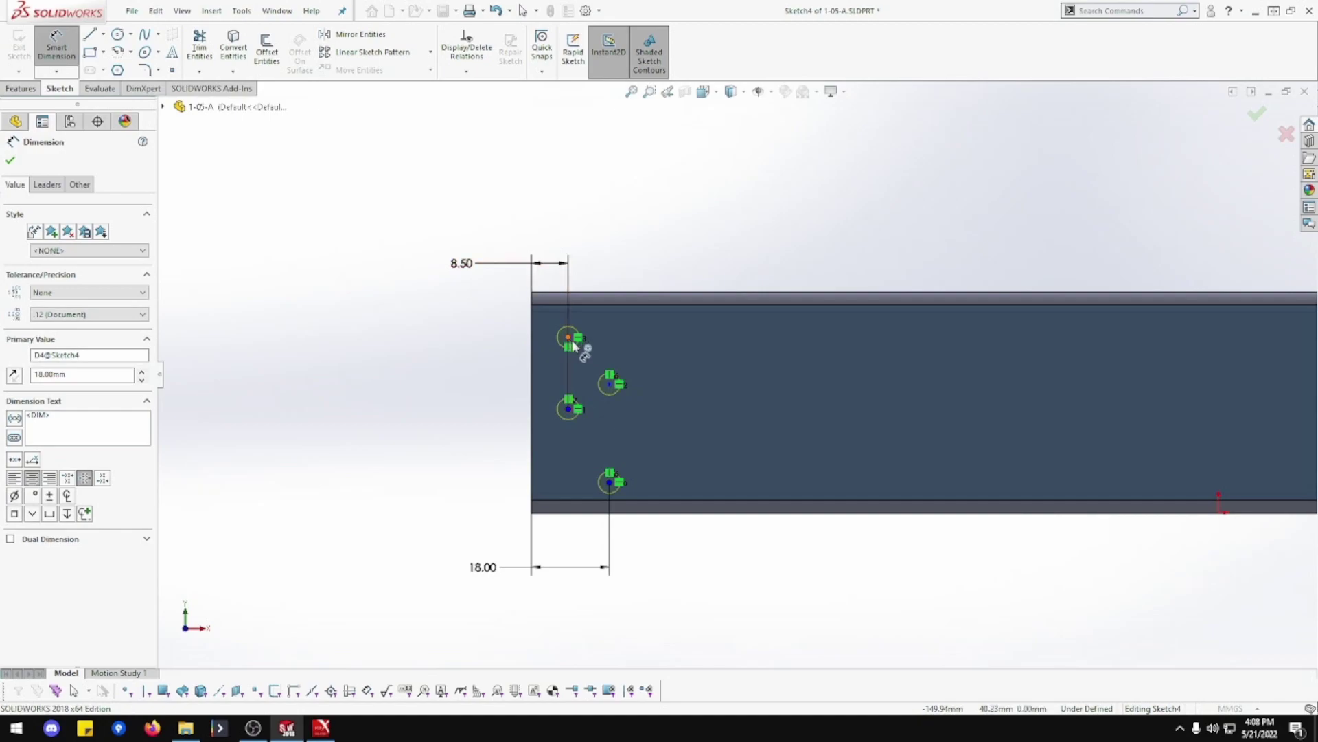
left_click(569, 338)
left_click(610, 384)
left_click(487, 363)
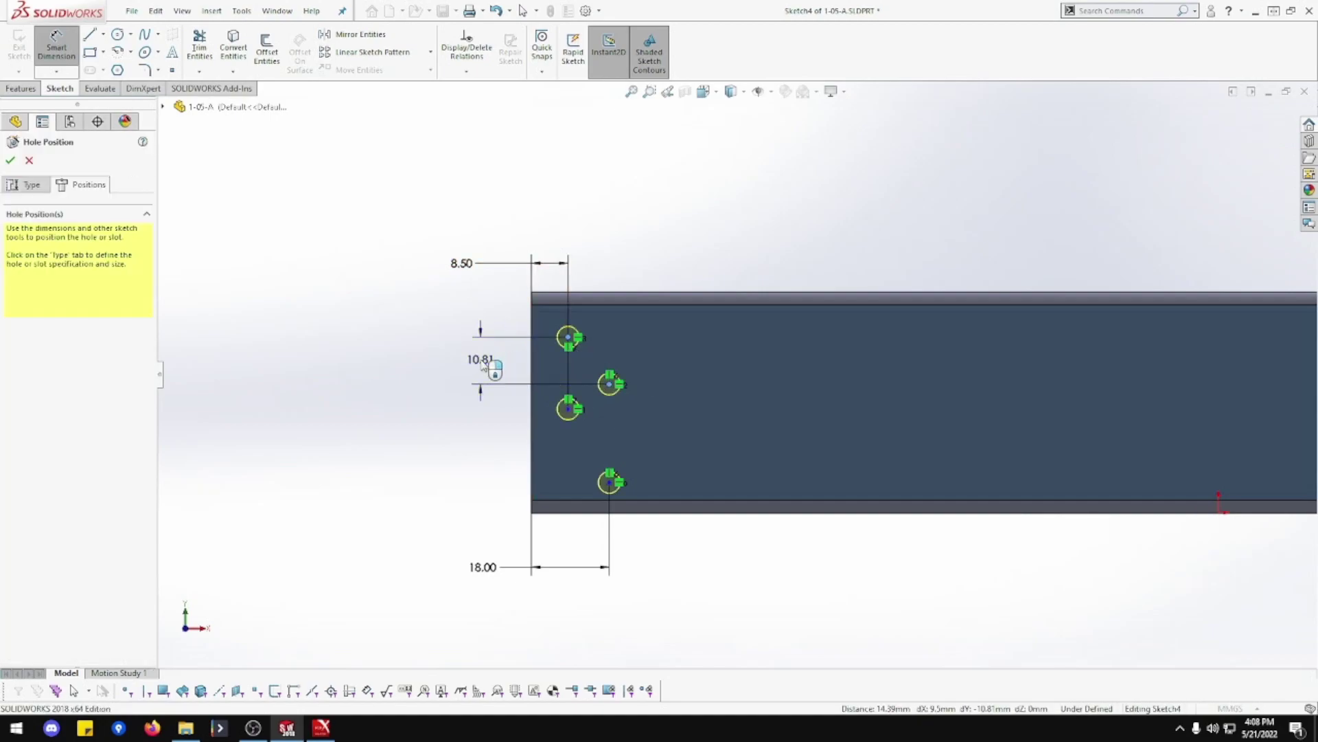
type("10.00mm")
key("Return")
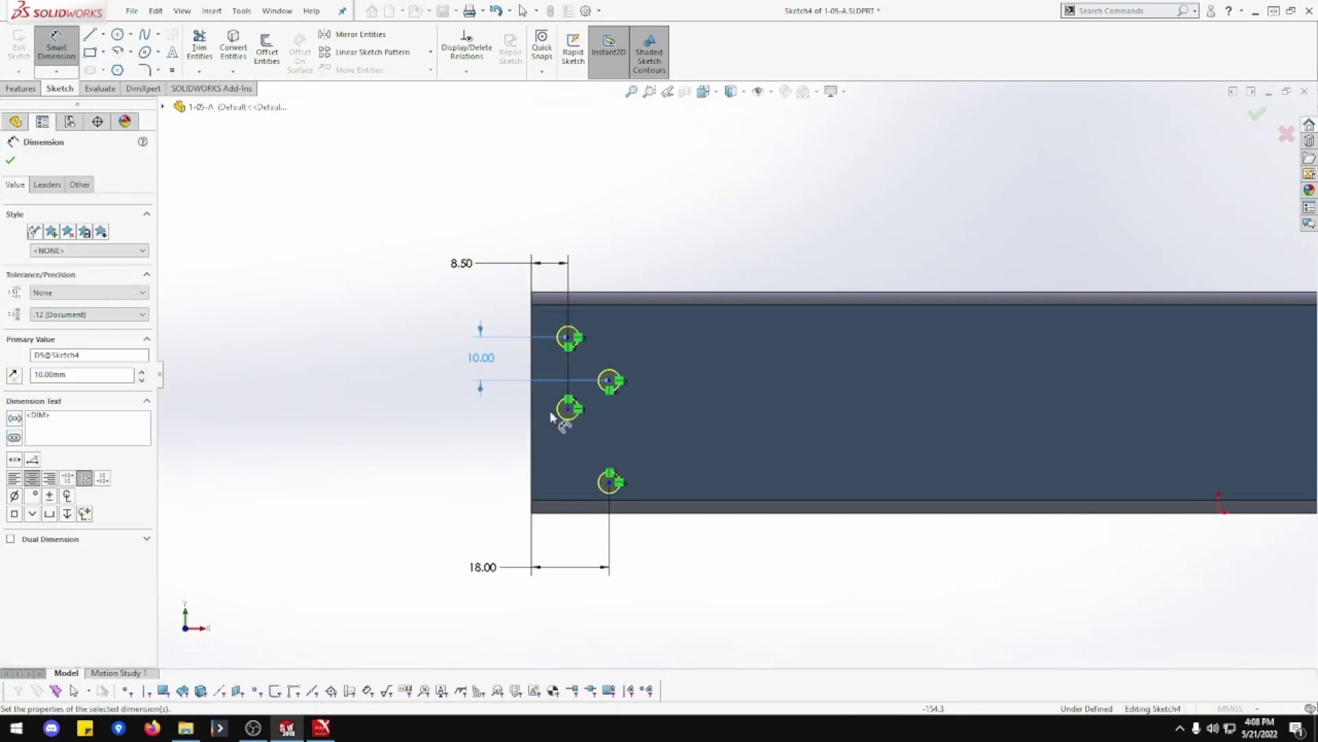
Step: Set the vertical distance between the second-highest and third-highest hole centres at the left end to 10 mm
left_click(607, 385)
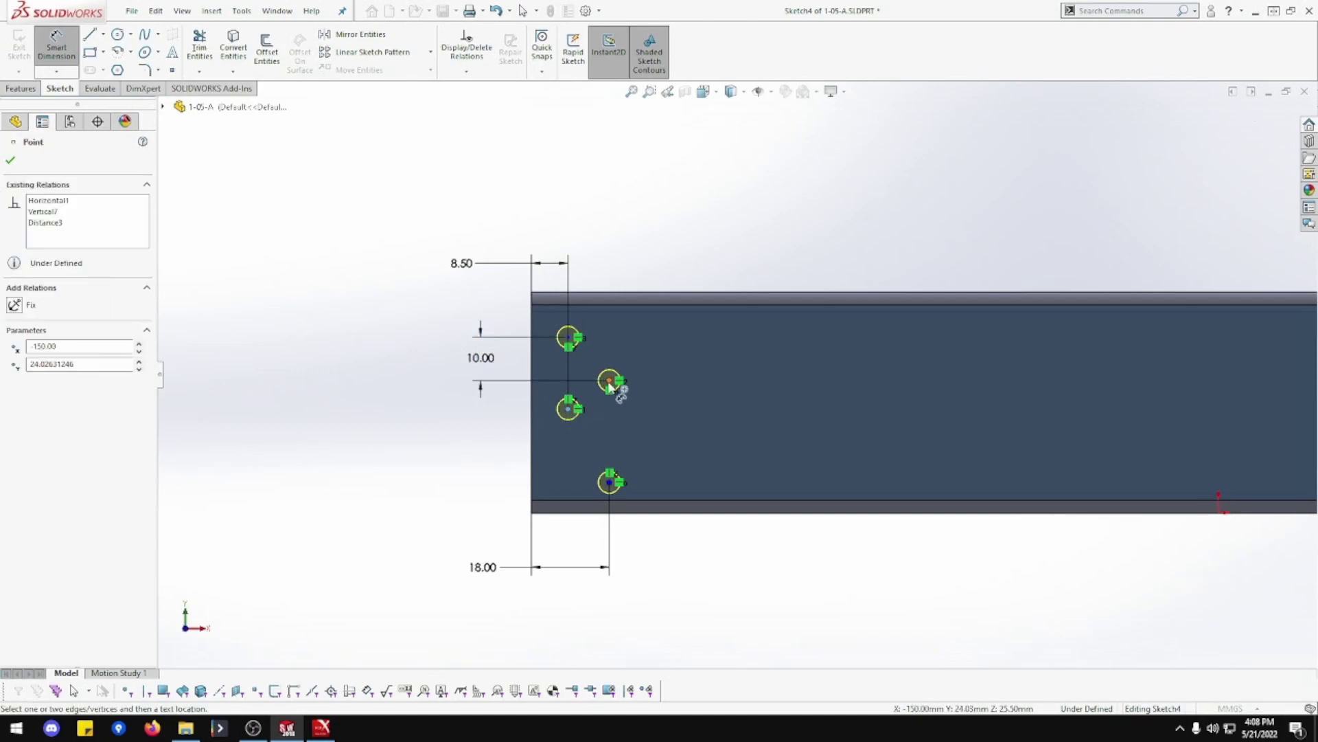
left_click(568, 408)
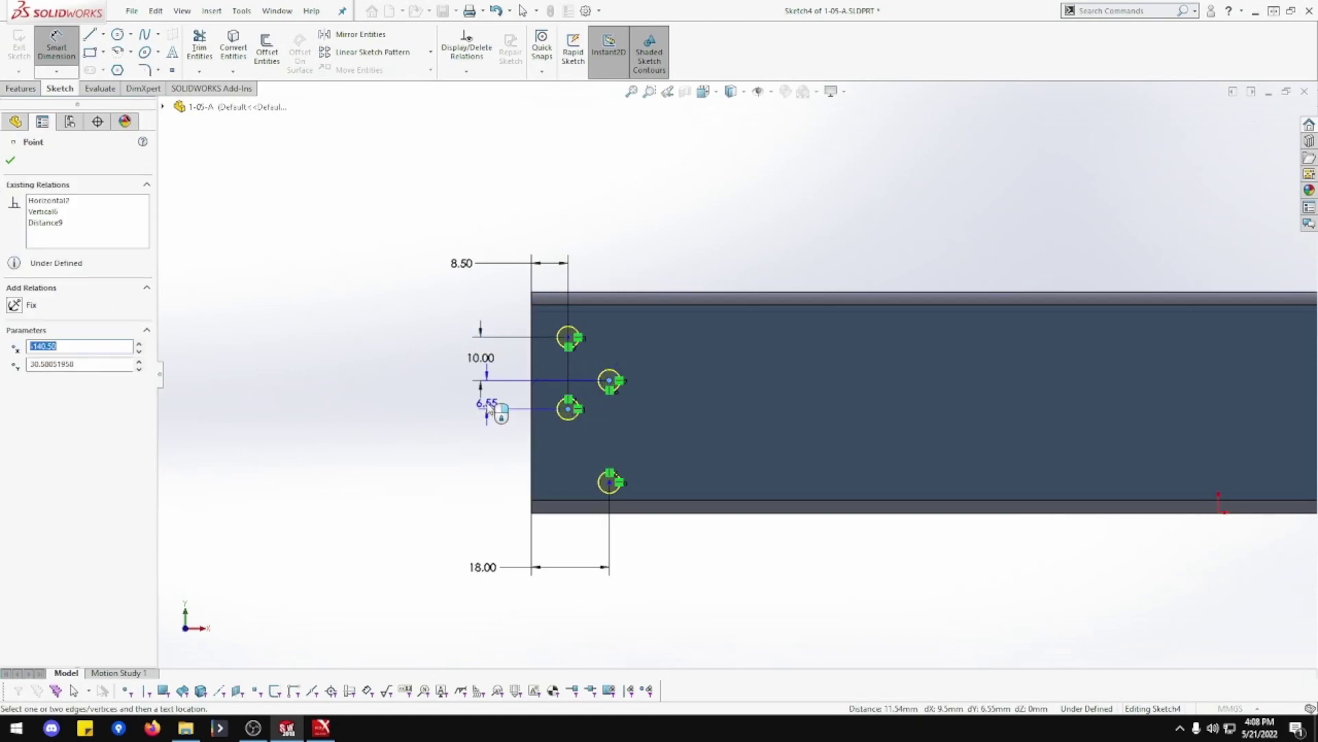
key("Escape")
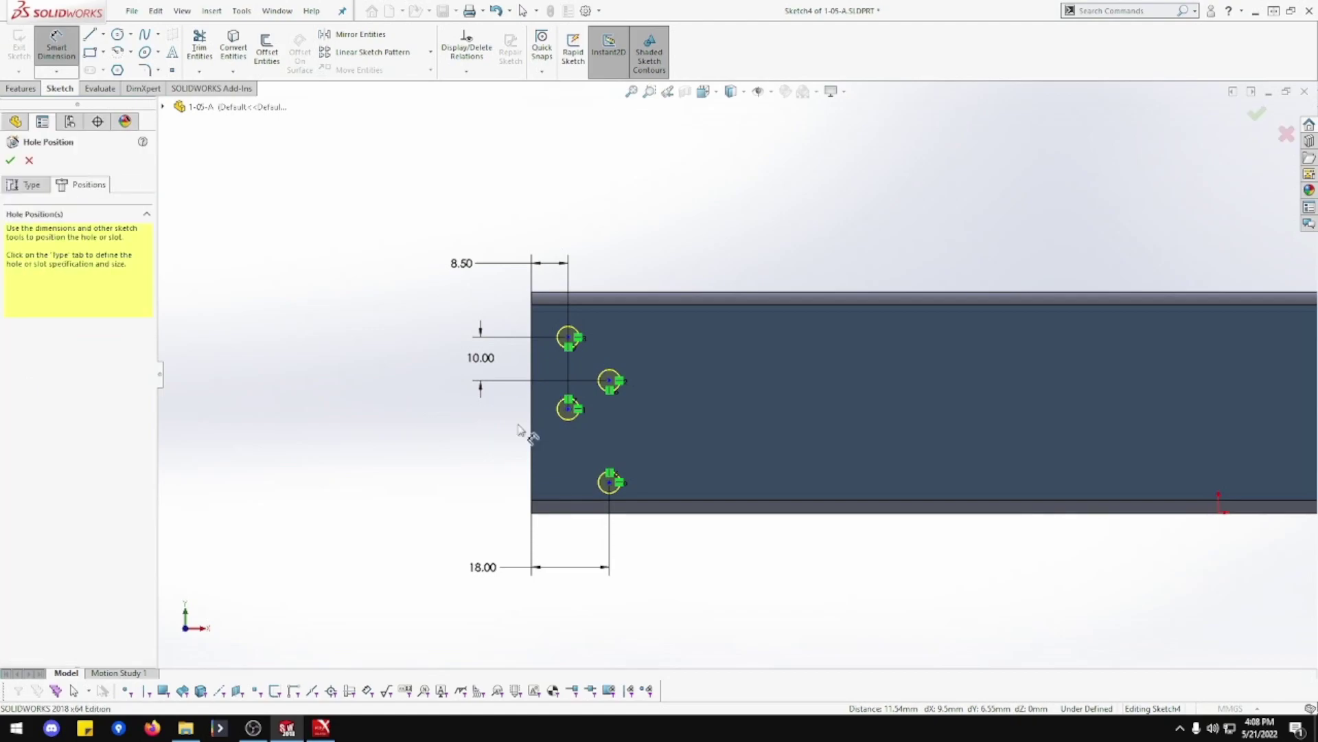
left_click(609, 381)
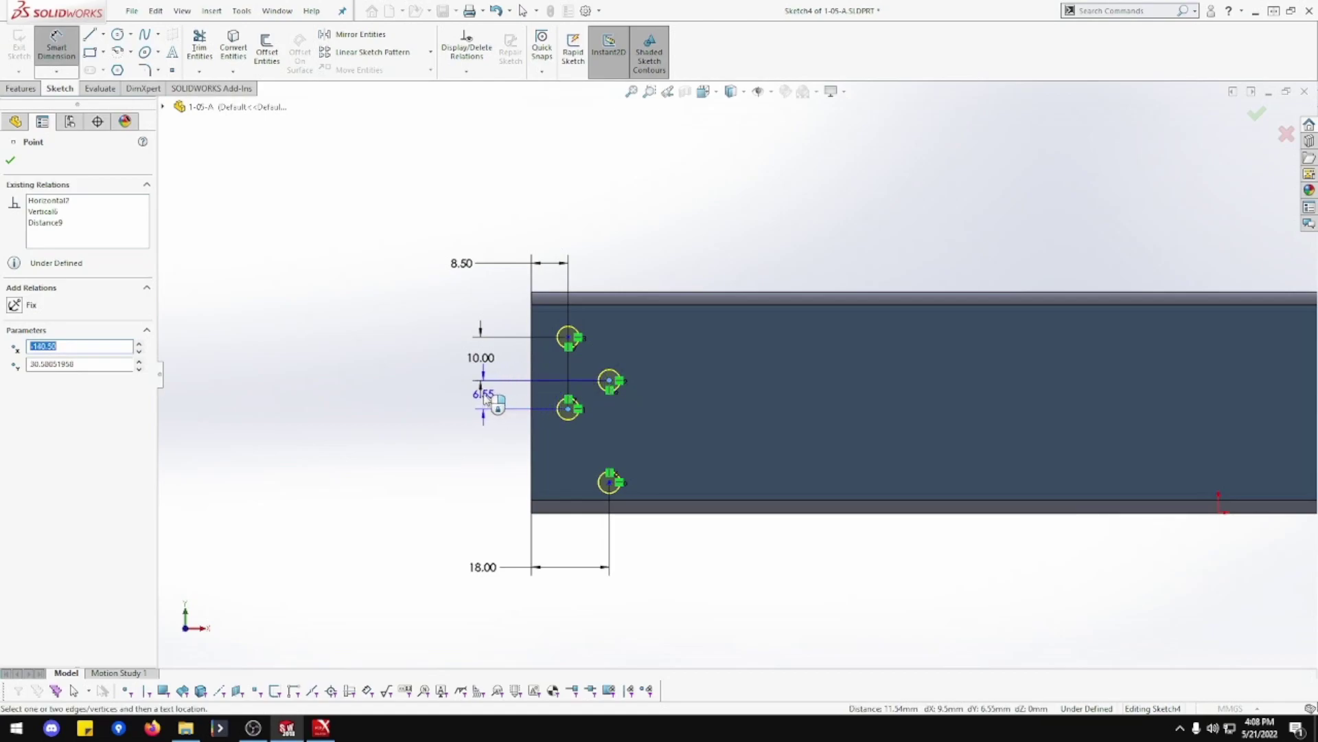
left_click(480, 394)
type("10")
key("Return")
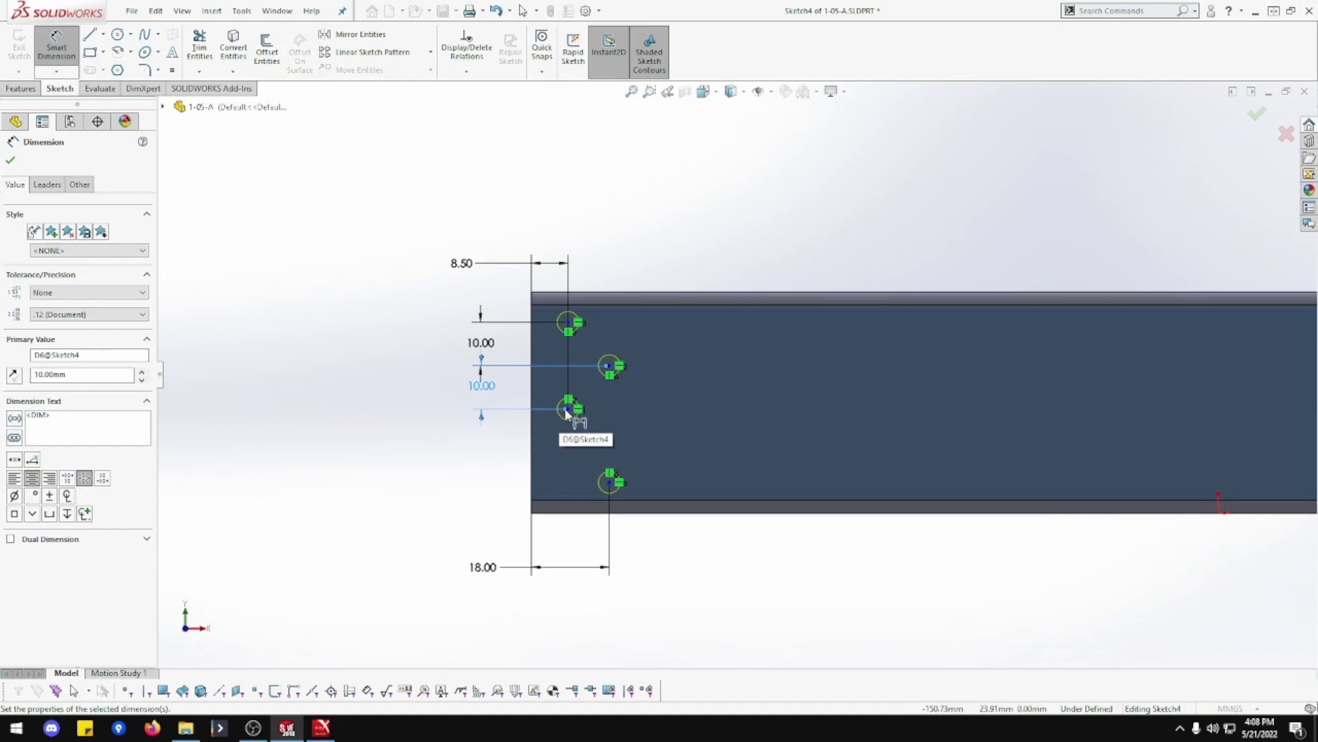
Step: Dimension the highest hole centre at the left end 10.5 mm below the channel's upper edge
left_click(568, 323)
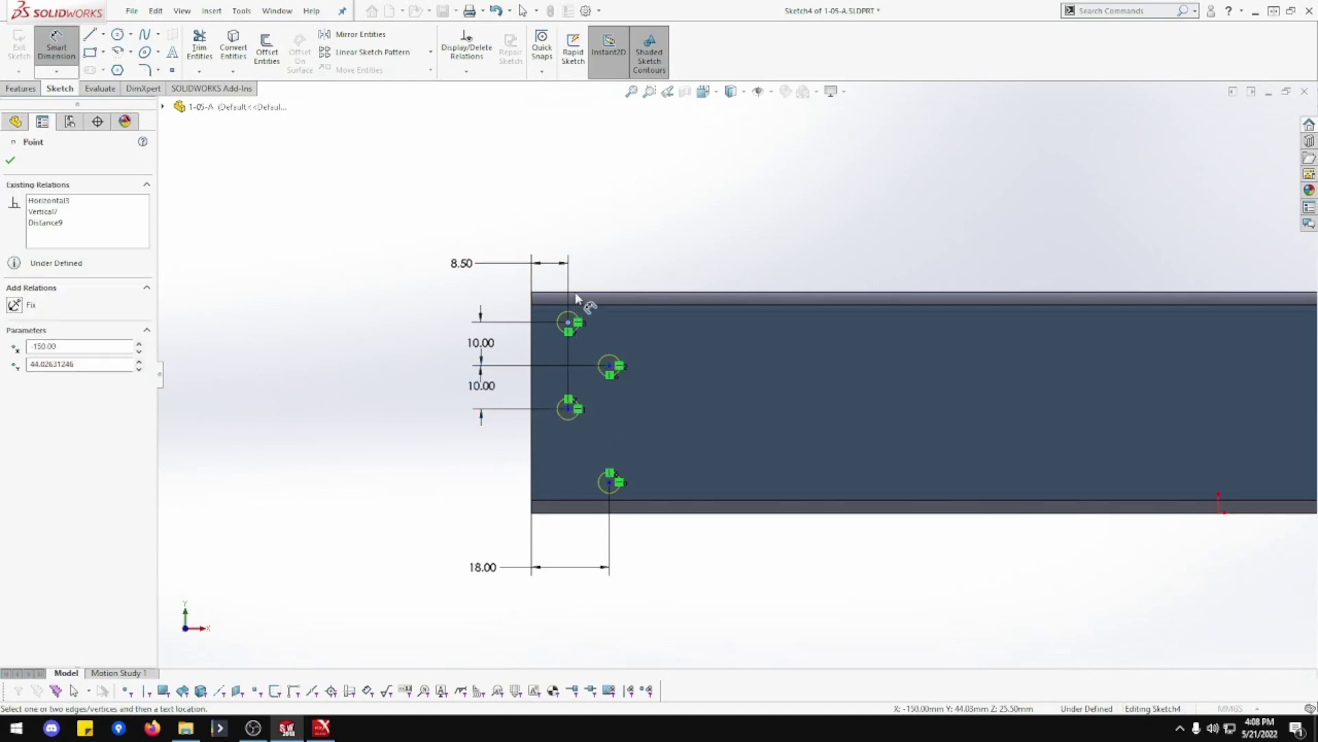
left_click(575, 291)
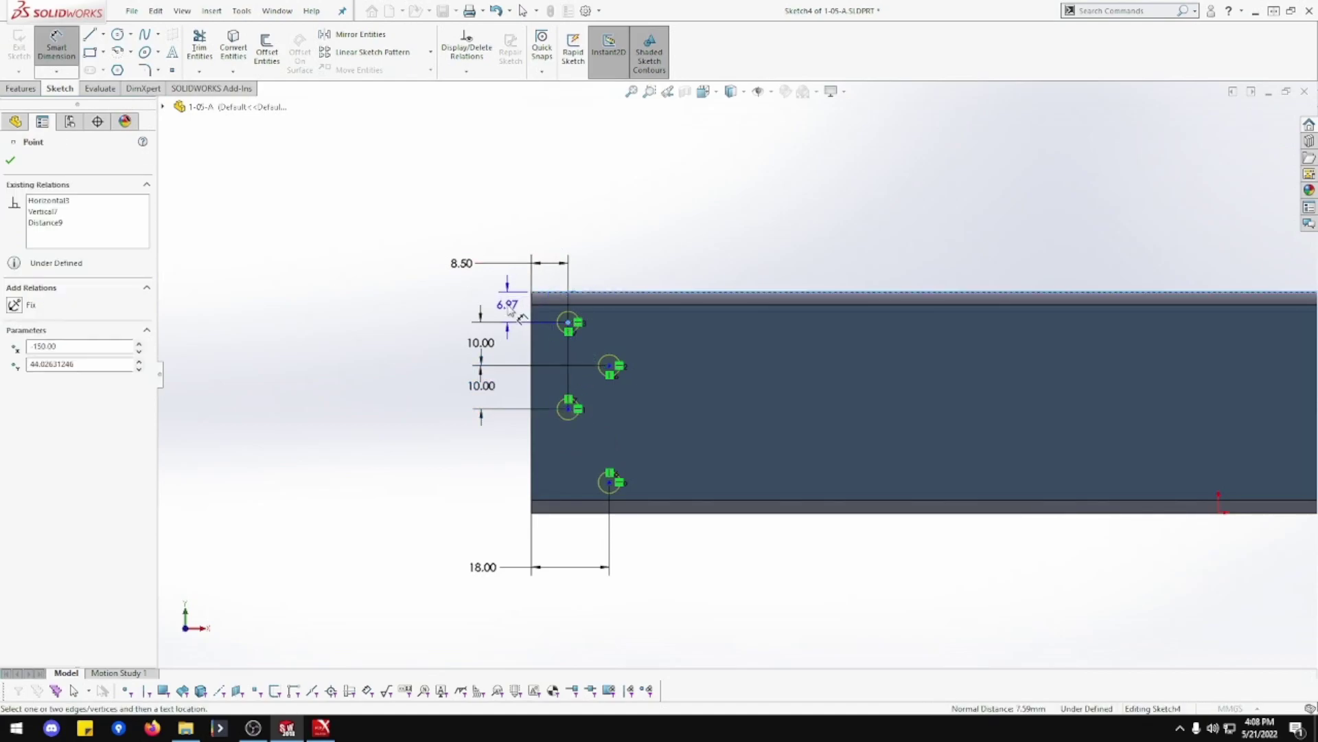
left_click(494, 317)
type("1")
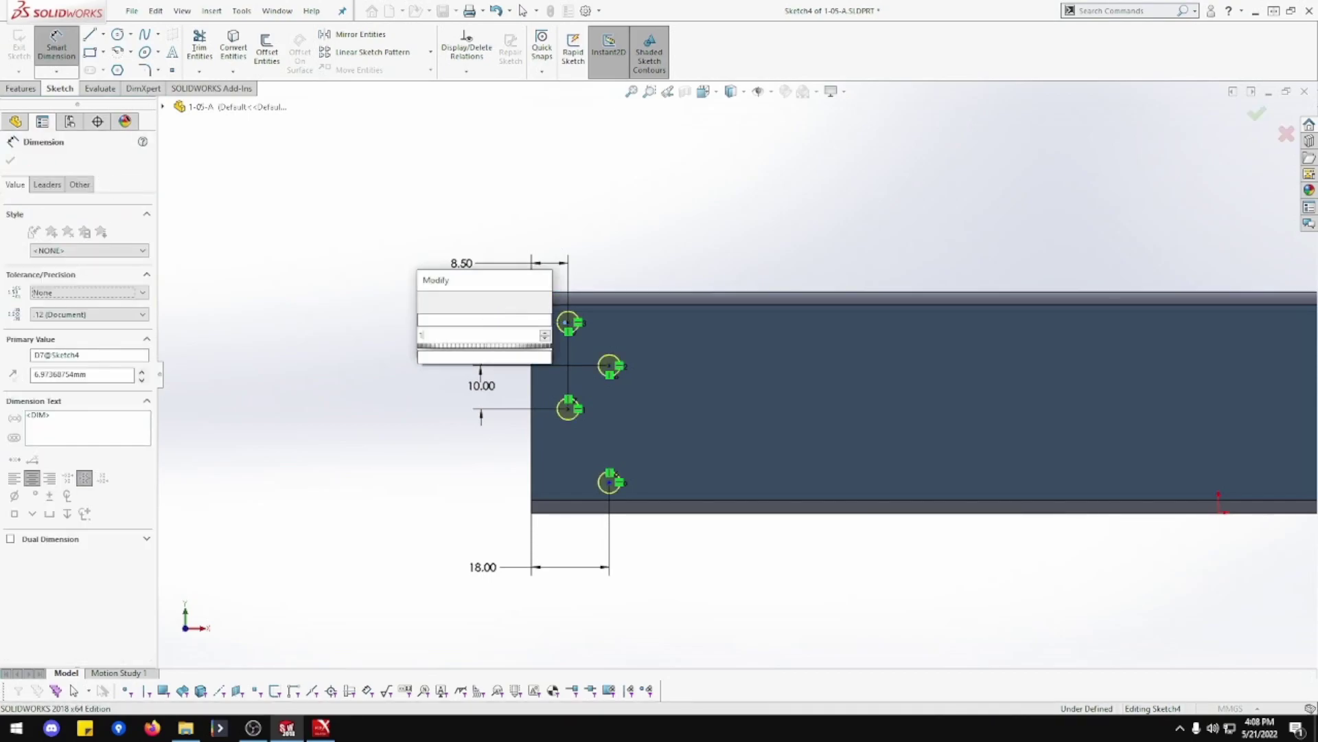
type("0.5")
key("Return")
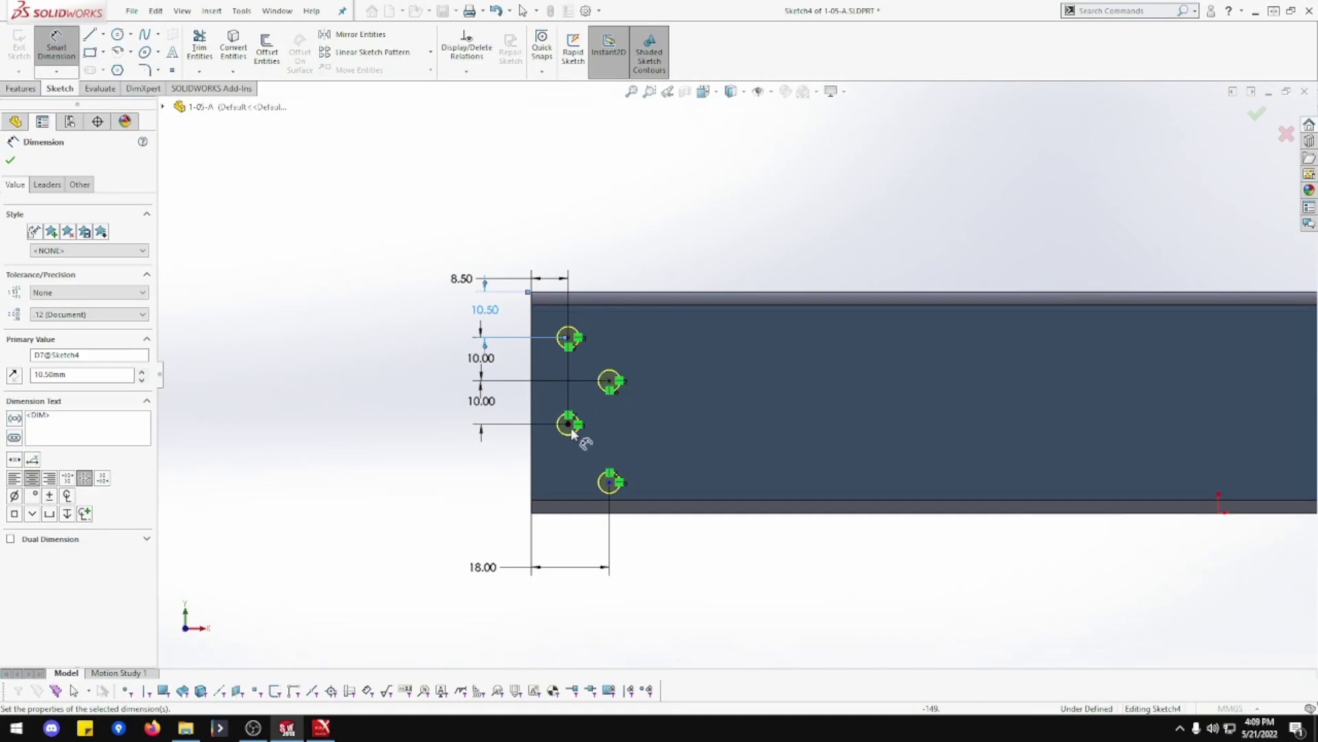
Step: Set the vertical distance between the third-highest and lowest hole centres at the left end to 10 mm
left_click(569, 424)
left_click(609, 483)
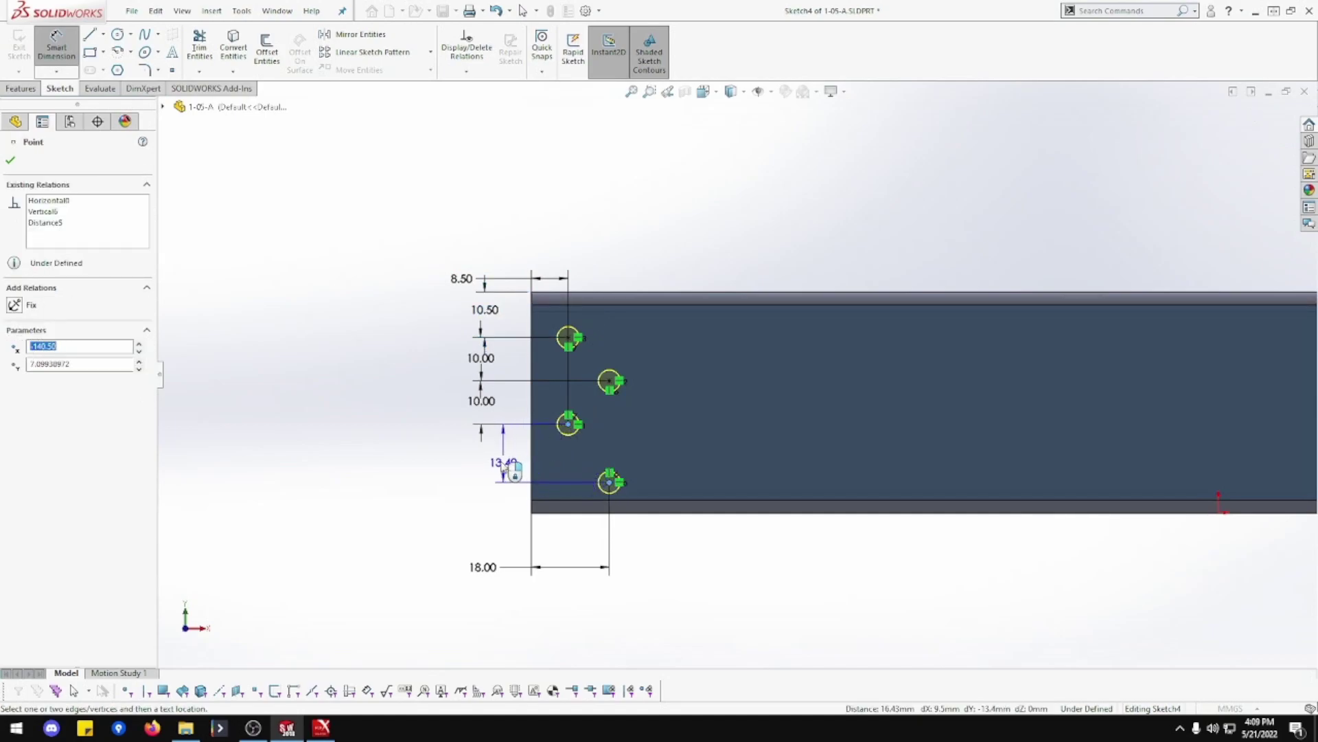
left_click(489, 461)
type("10.00mm")
key("Return")
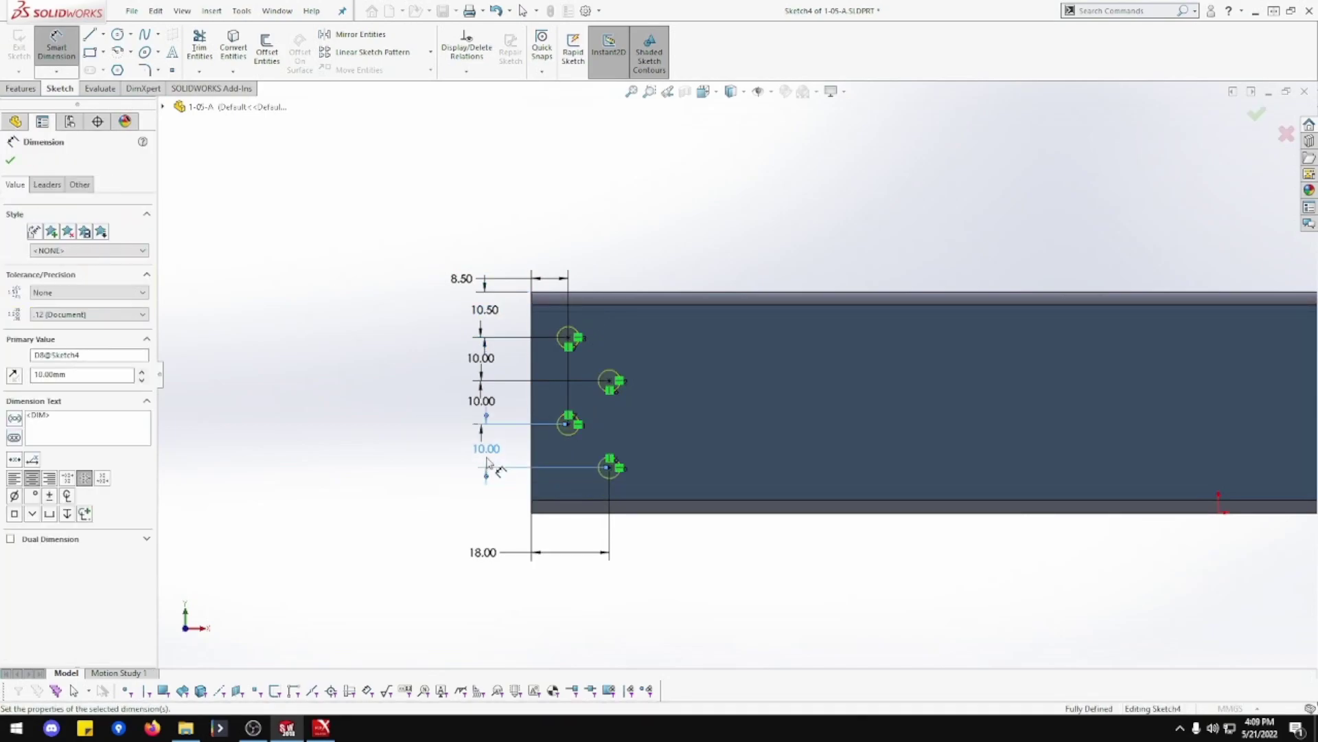
Step: Check the distance from the lowest left-end hole centre to the channel's lower edge with a trial dimension
left_click(611, 468)
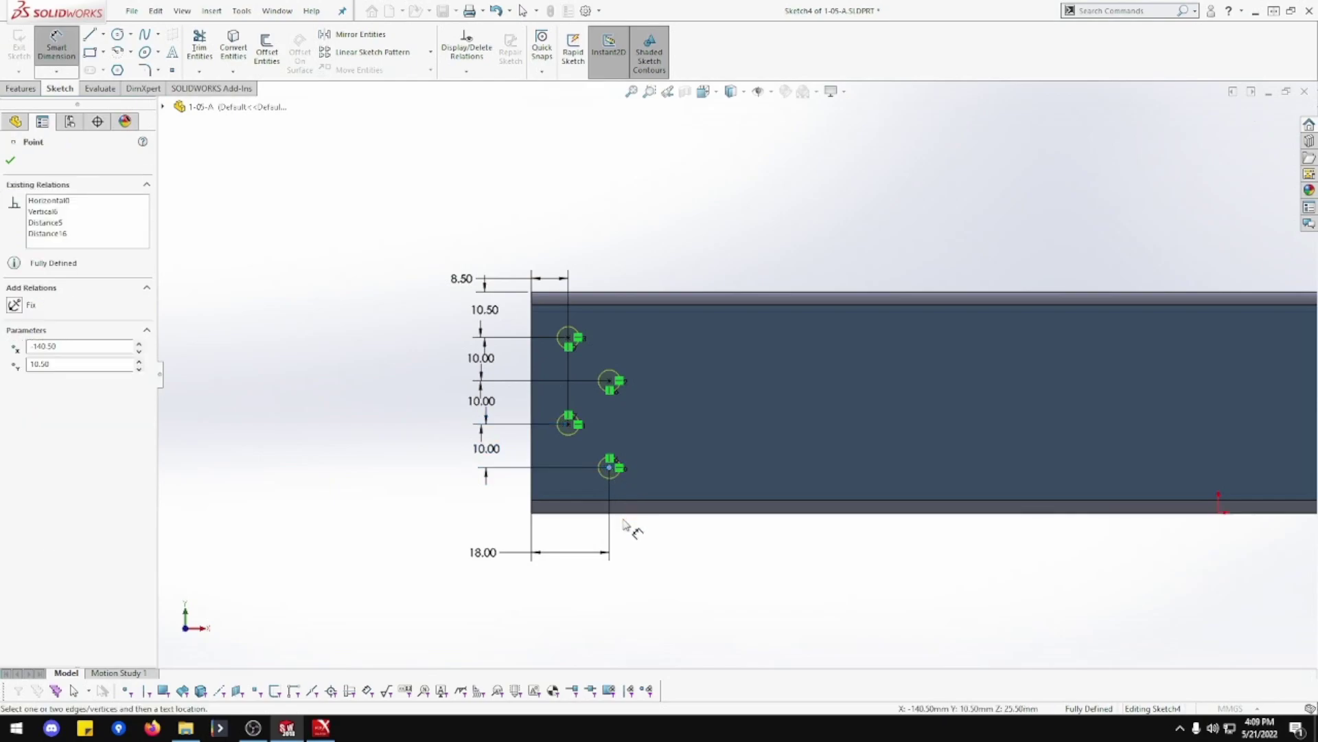
left_click(628, 515)
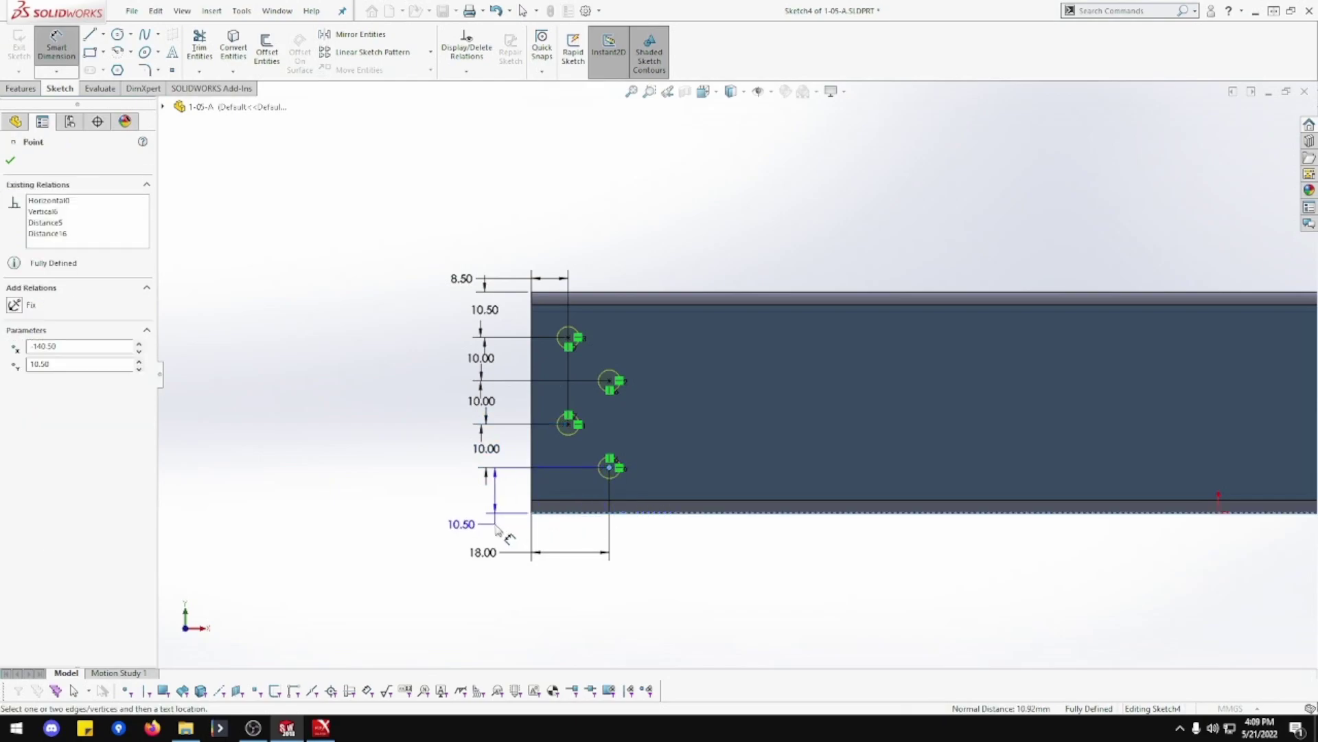
left_click(496, 529)
key("z")
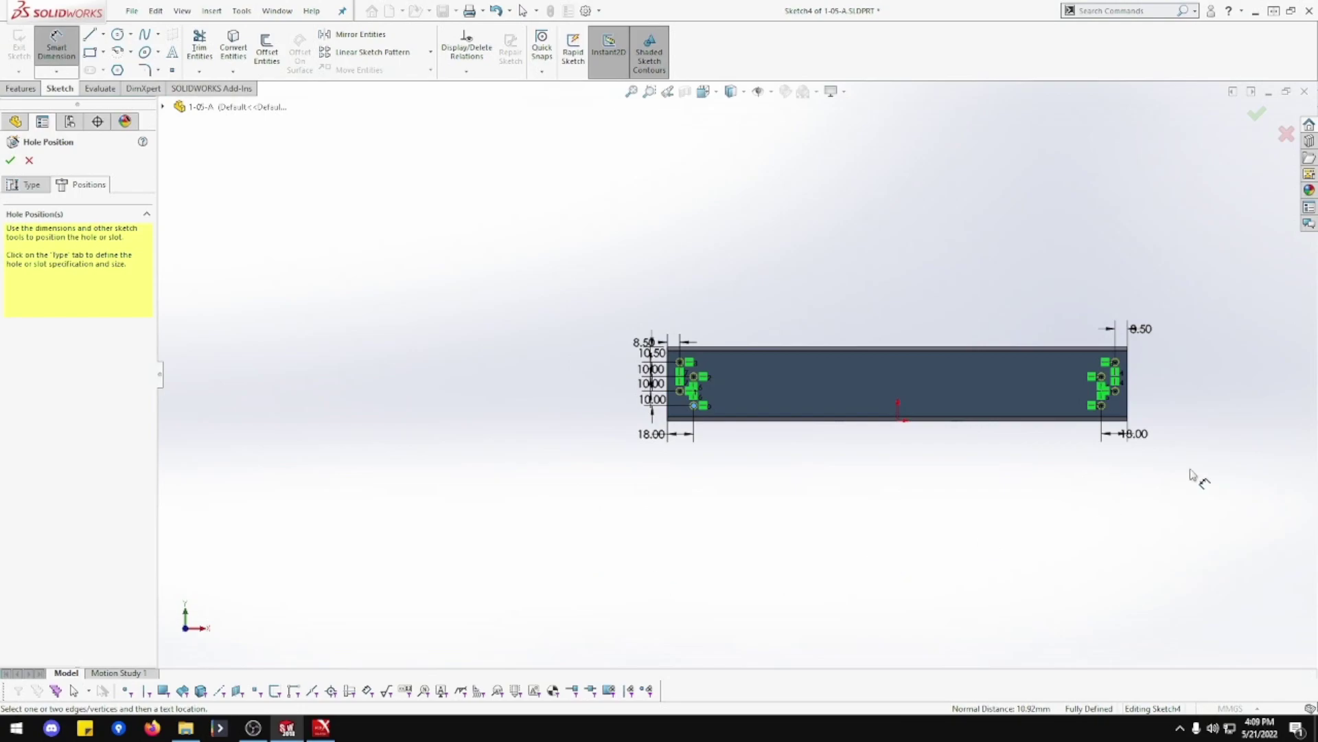
scroll(1213, 418, "down", 3)
scroll(1016, 364, "down", 2)
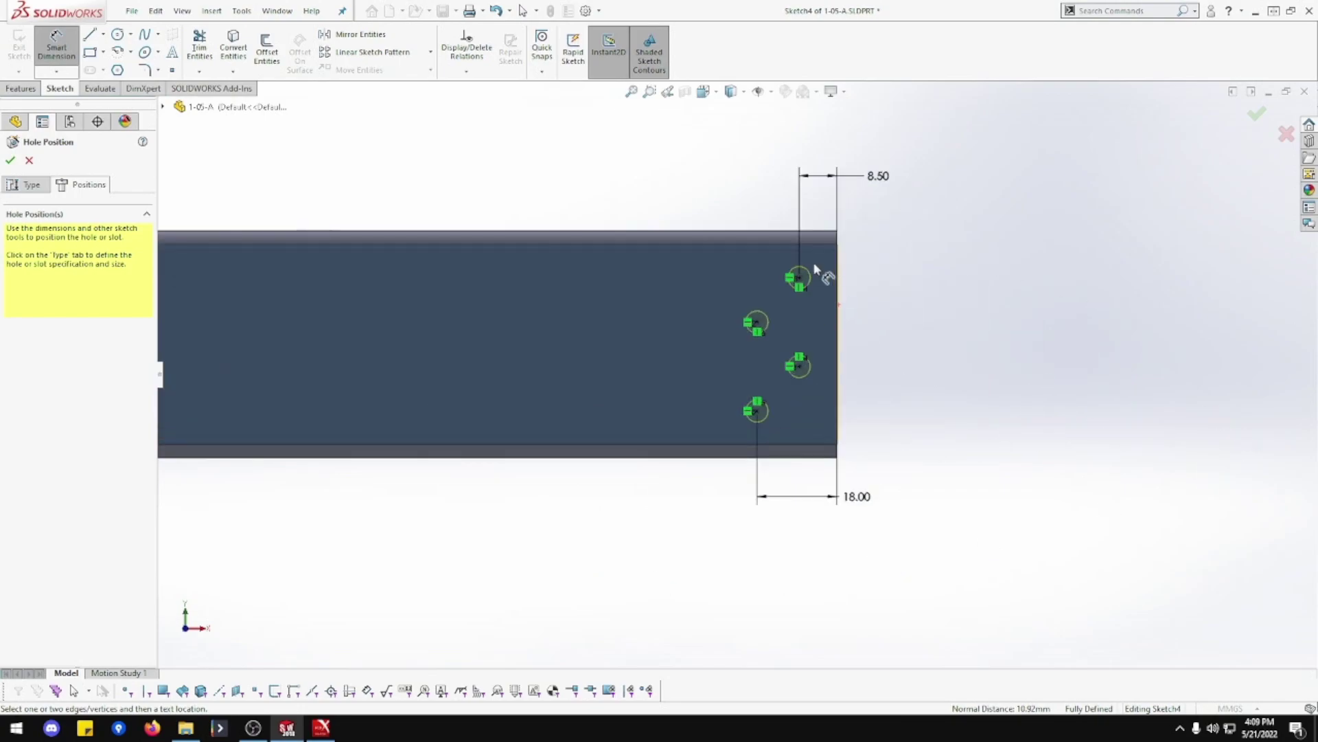
left_click(798, 278)
left_click(851, 235)
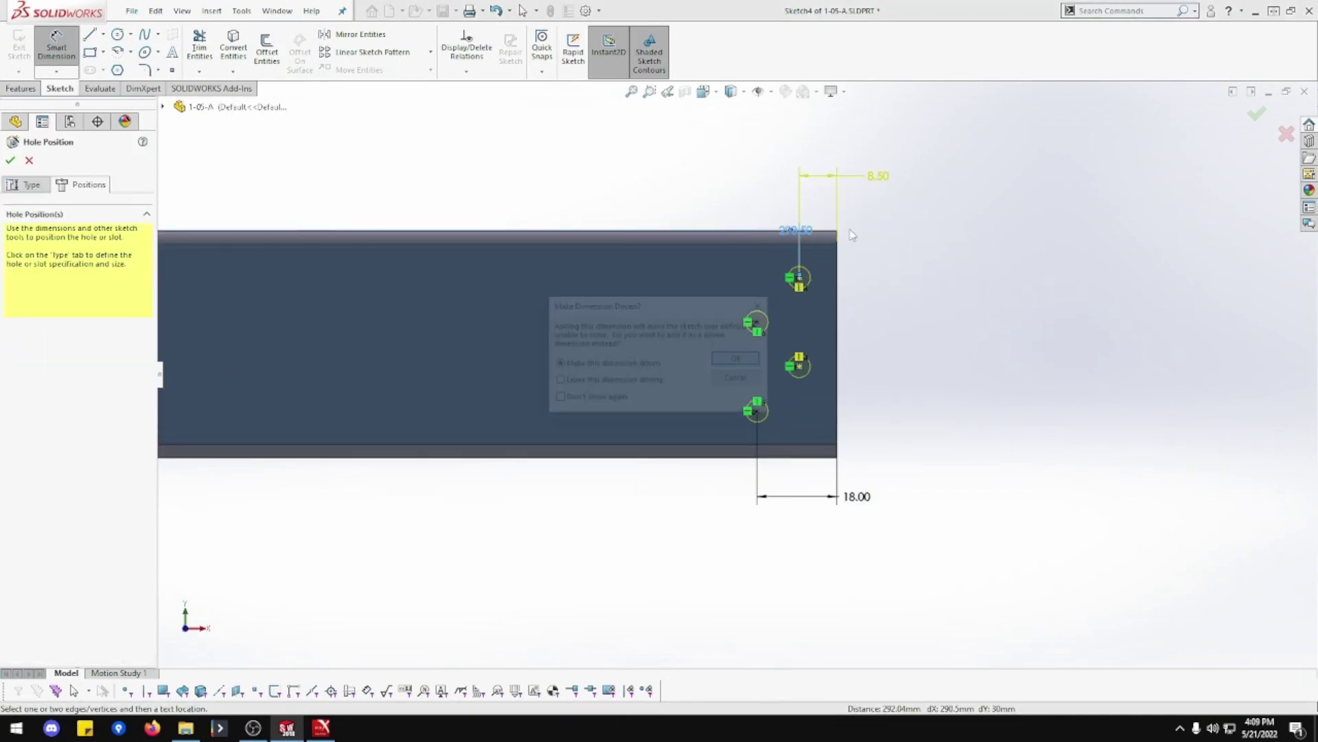
left_click(735, 377)
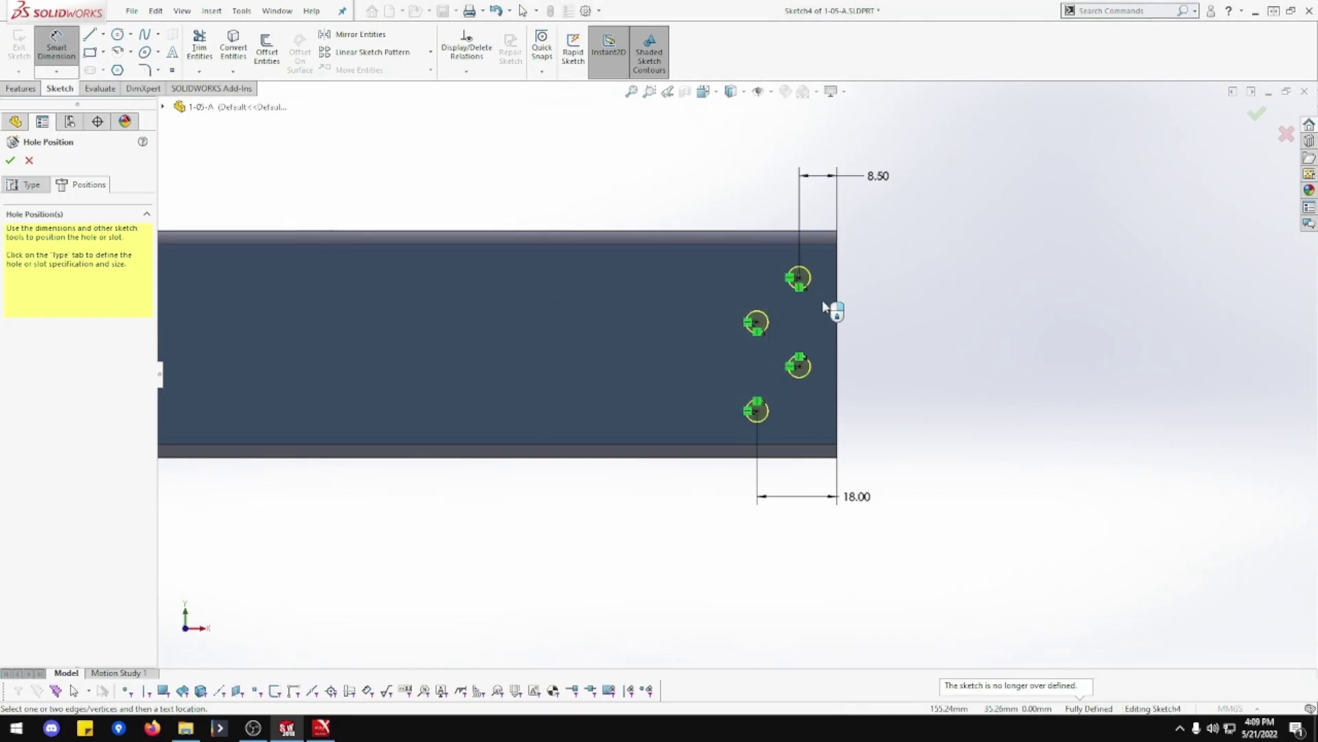
Step: Check the highest right-end hole's distances to the channel's upper edge and to the next hole without keeping dimensions
left_click(798, 279)
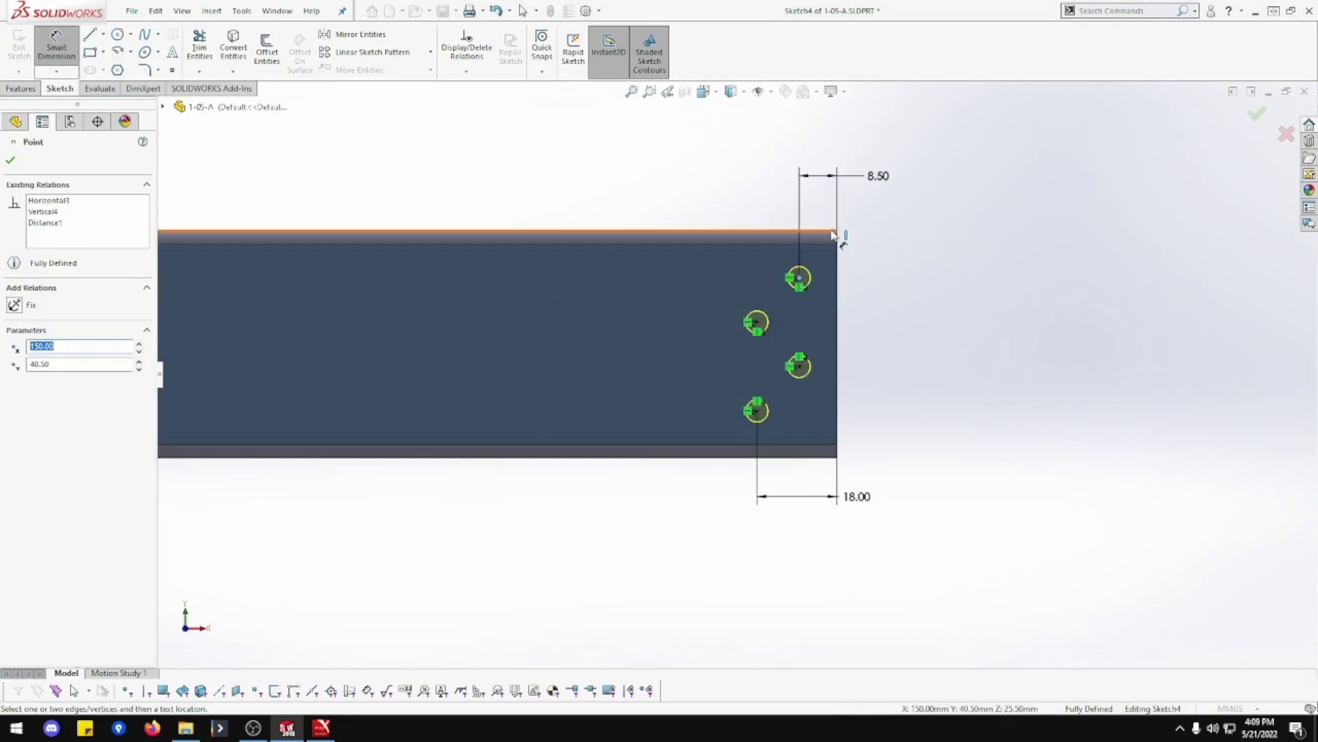
left_click(833, 235)
key("Escape")
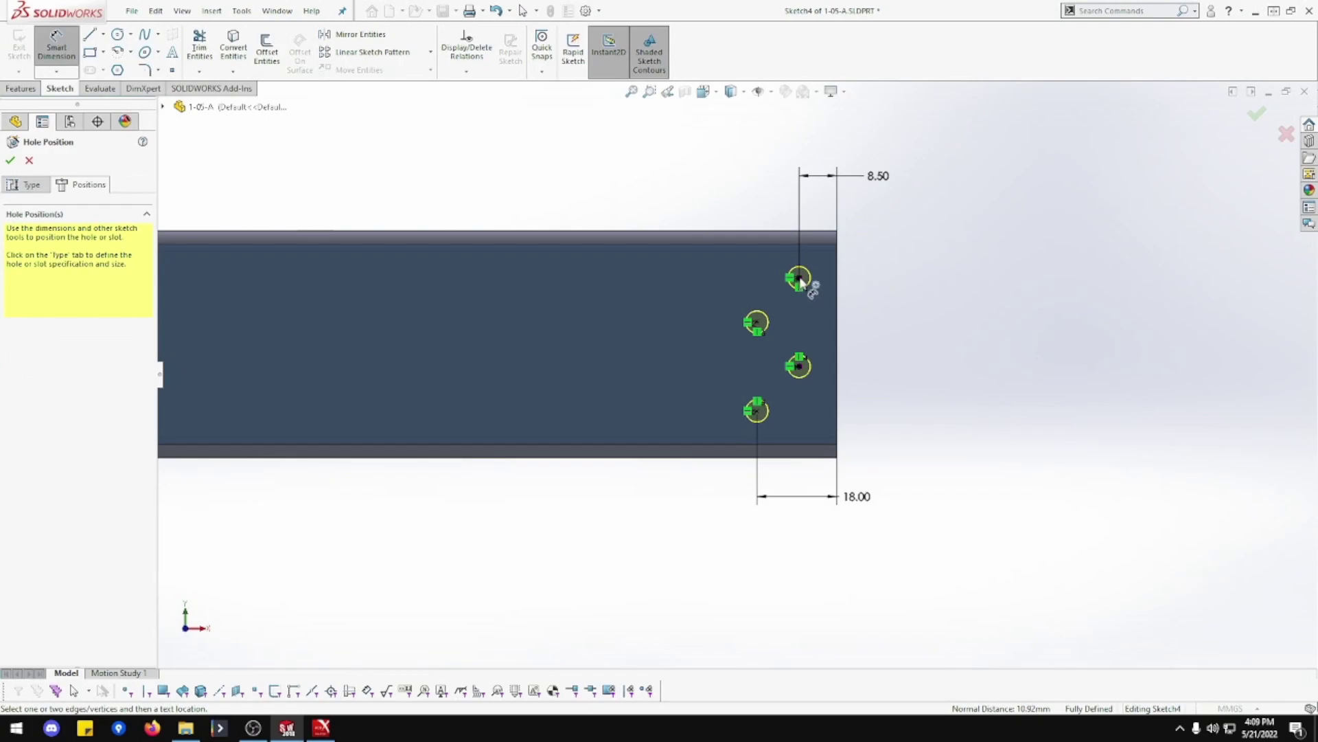
left_click(756, 323)
key("Escape")
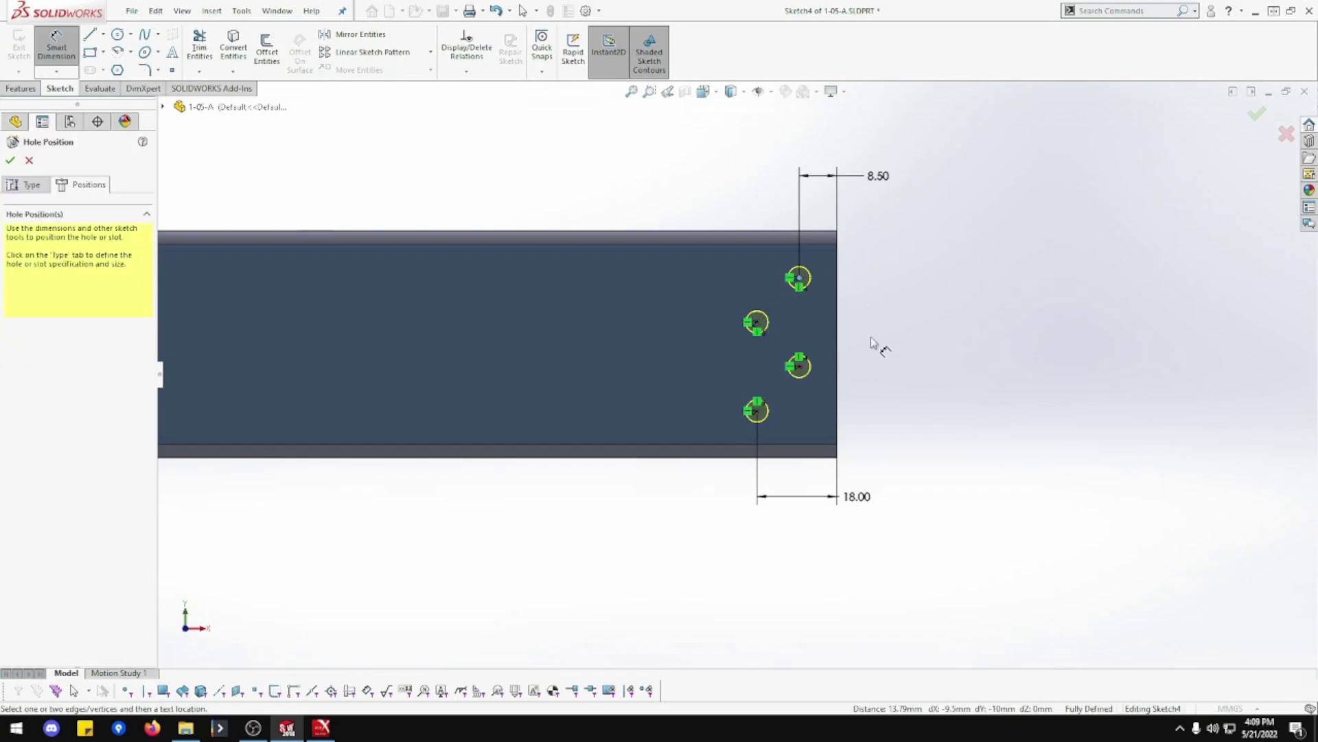
Step: Accept the Ø5.0 web hole positions to finish the hole feature and clear its selection
scroll(796, 412, "down", 3)
scroll(789, 406, "up", 5)
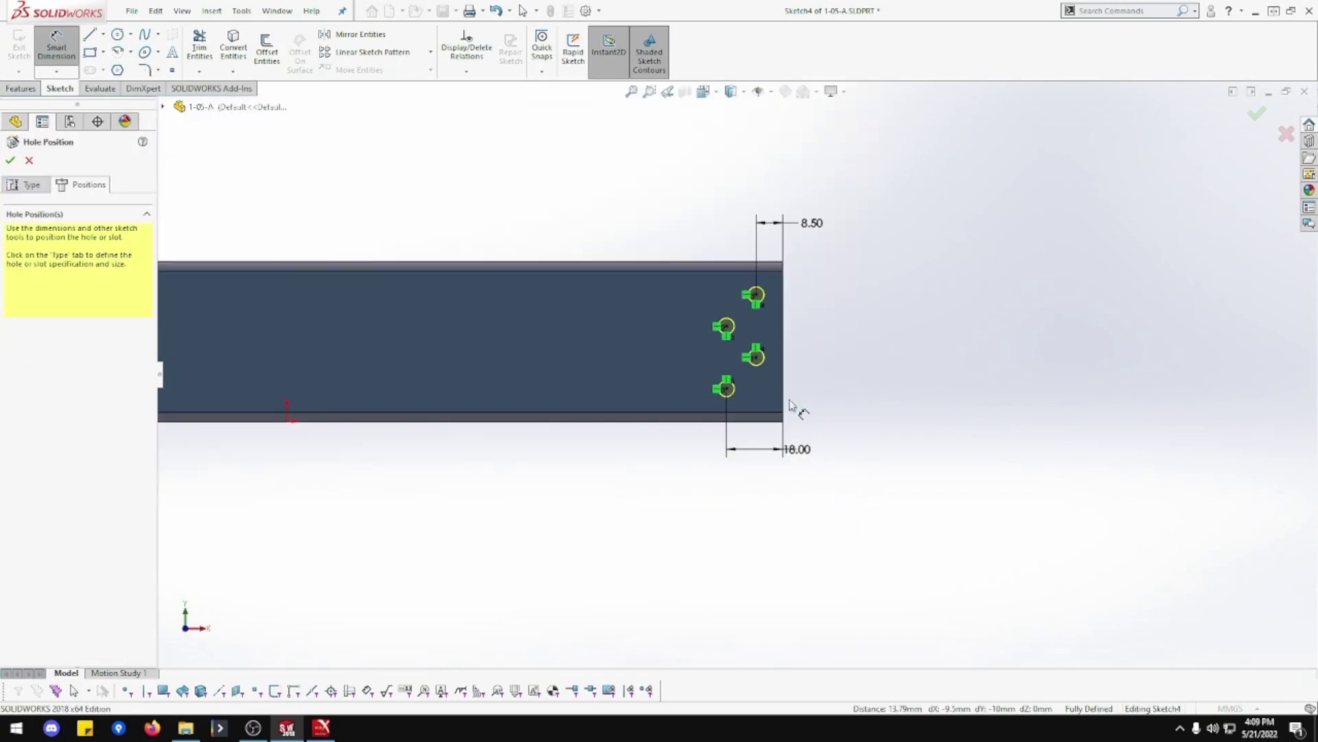
scroll(789, 405, "up", 3)
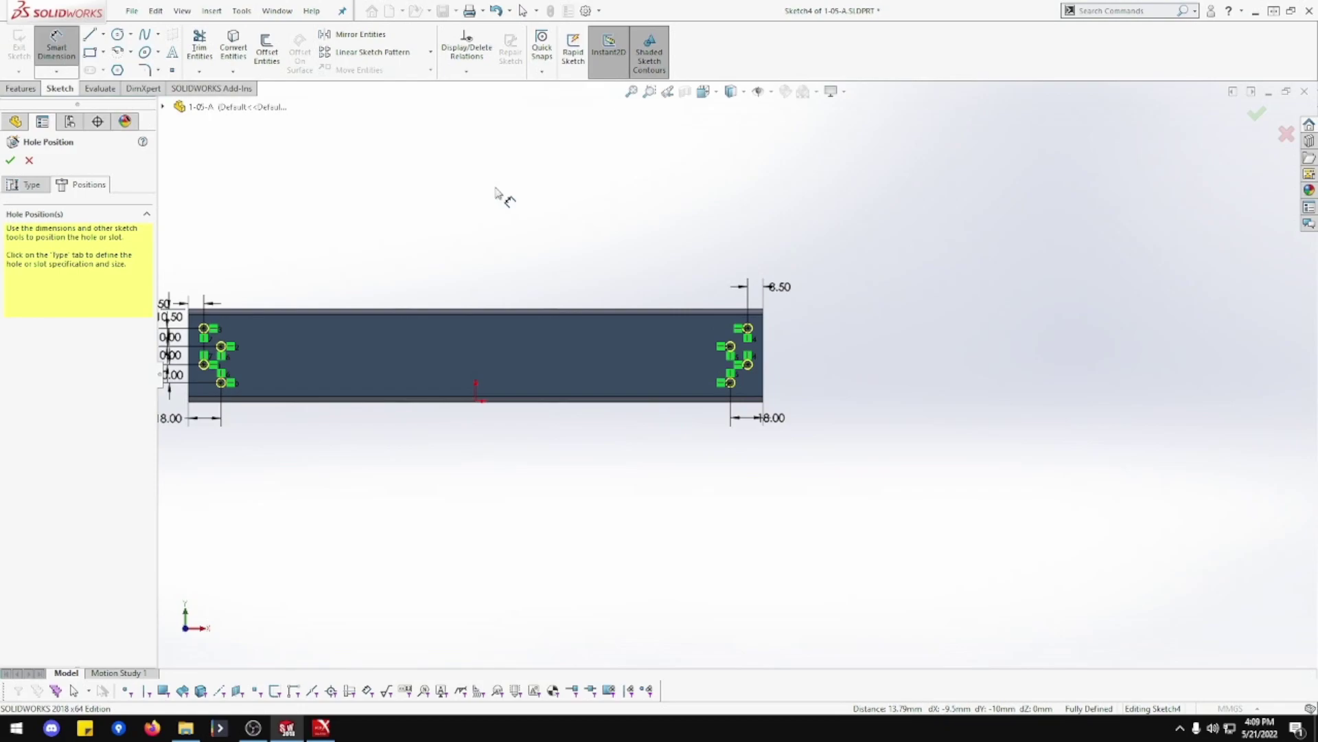
left_click(11, 160)
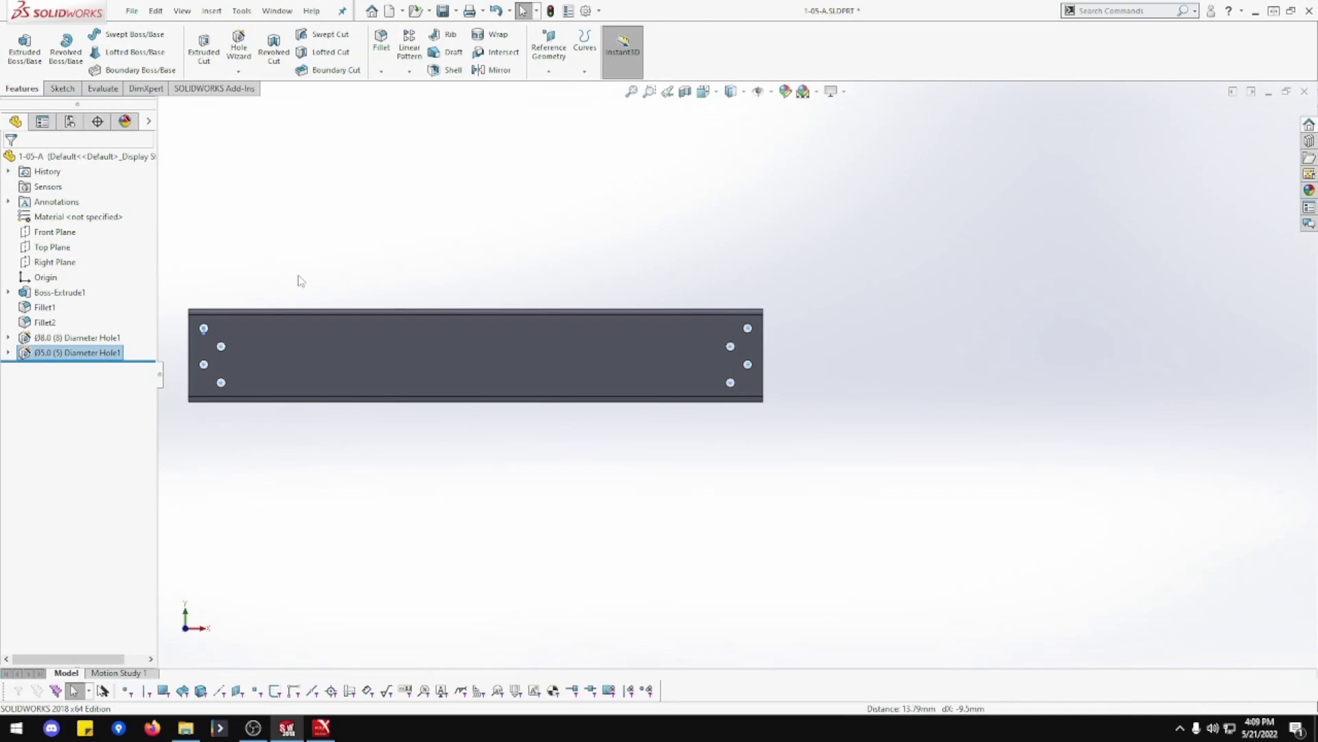
mouse_move(297, 278)
middle_mouse_down()
mouse_move(506, 295)
mouse_move(546, 330)
mouse_move(577, 295)
middle_mouse_up()
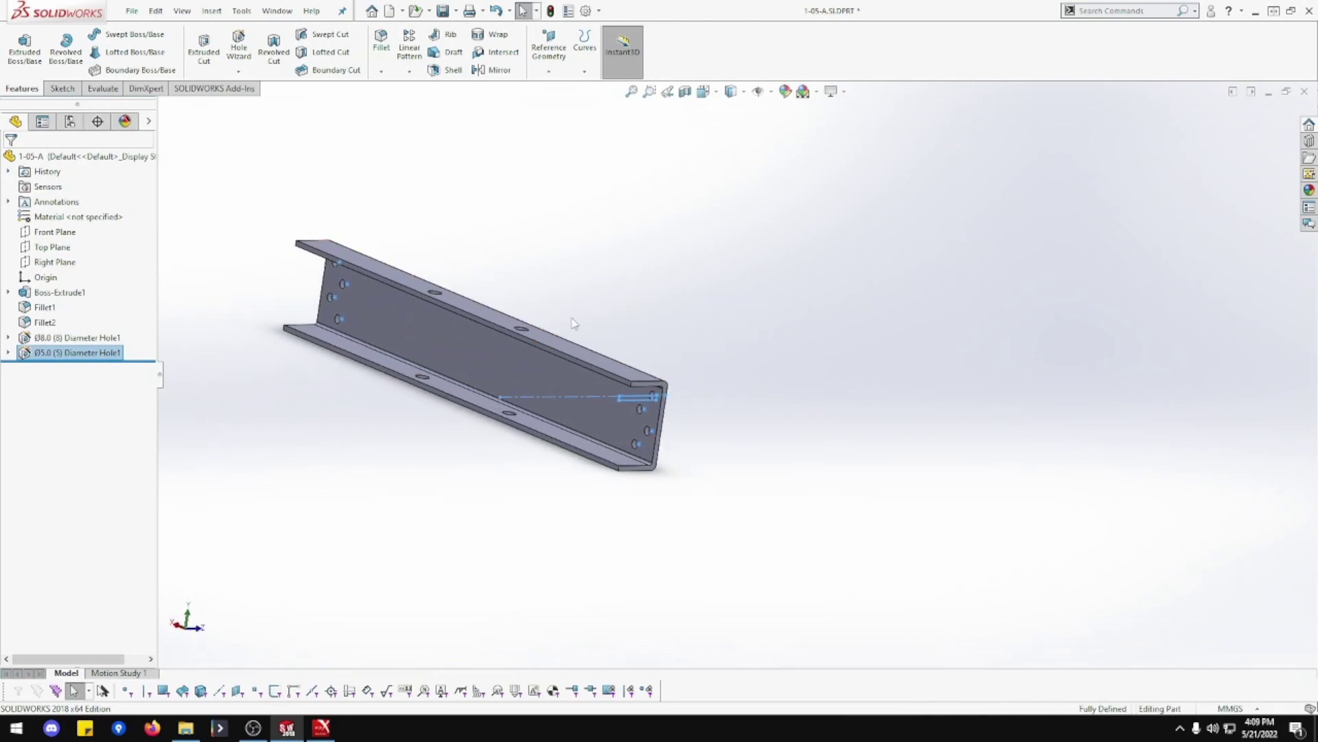
left_click(603, 299)
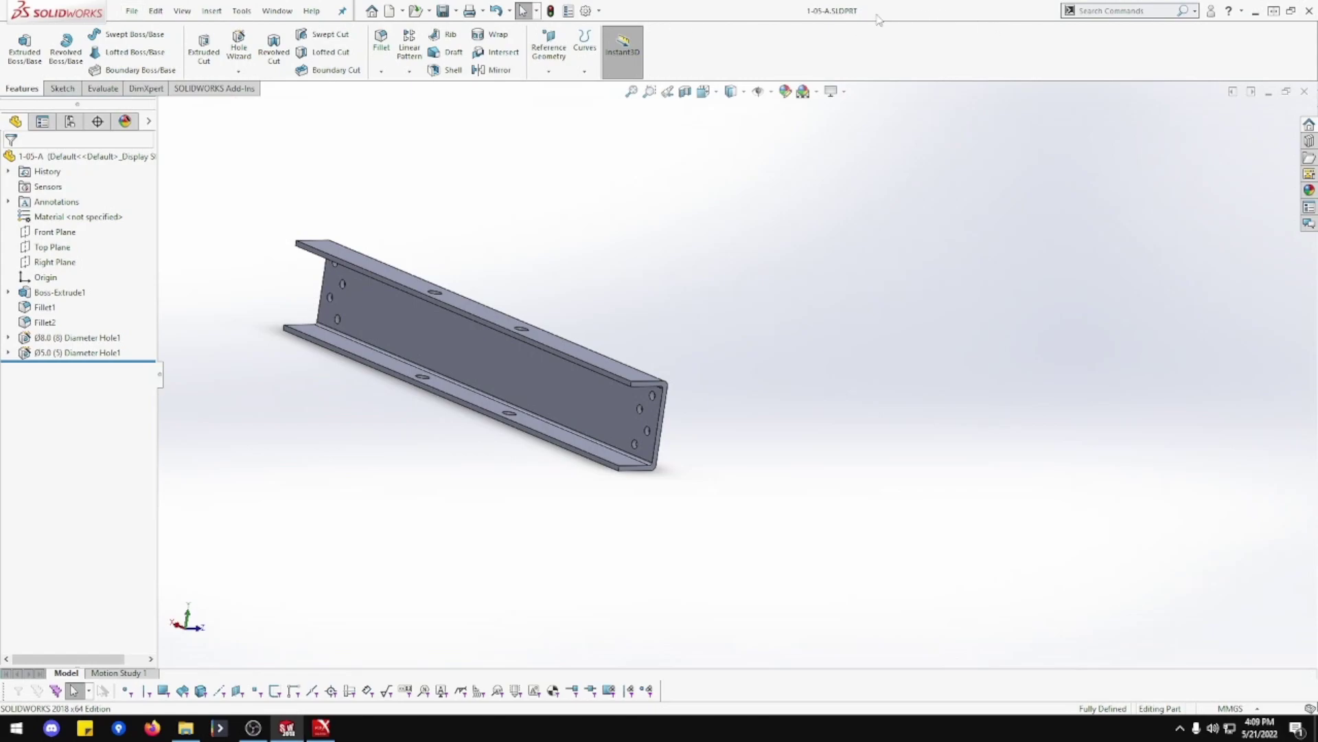
Step: Save the part under the new name 1-05-B.SLDPRT in the YT Series 001 folder, replacing the existing file
left_click(130, 11)
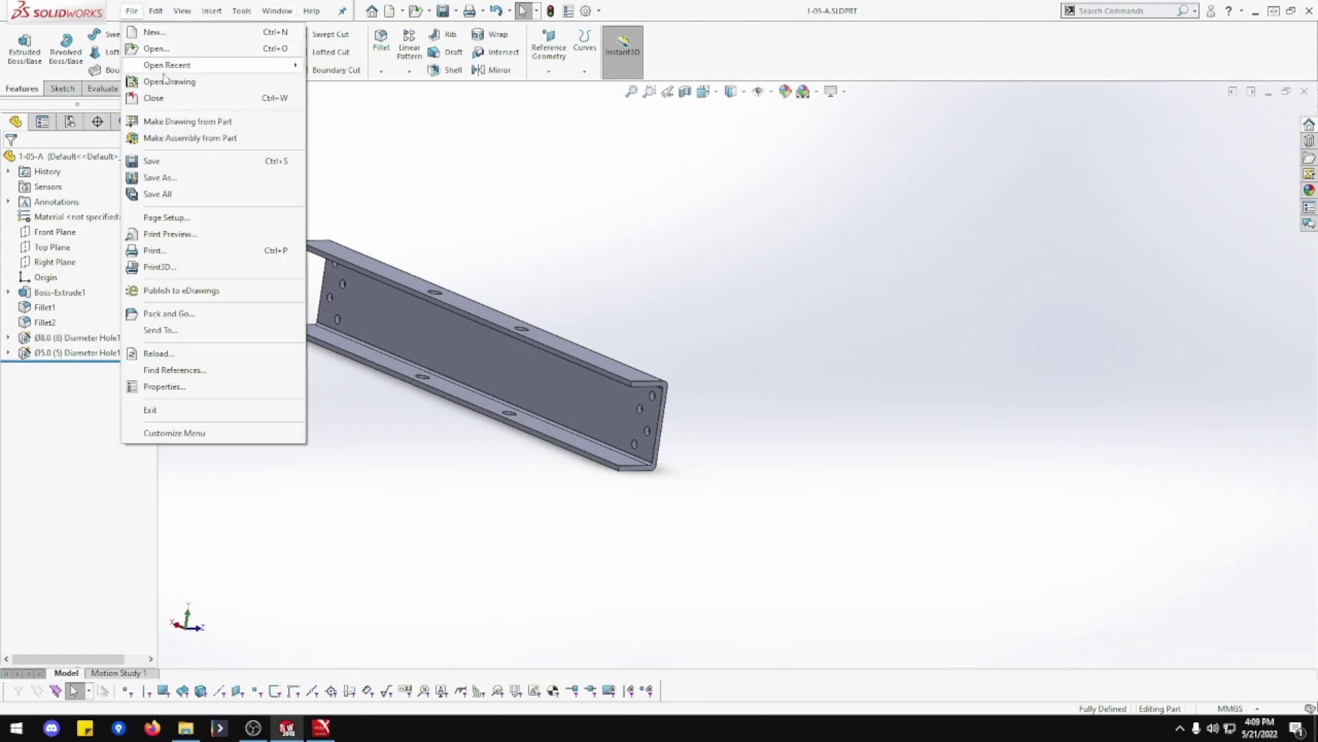
left_click(159, 177)
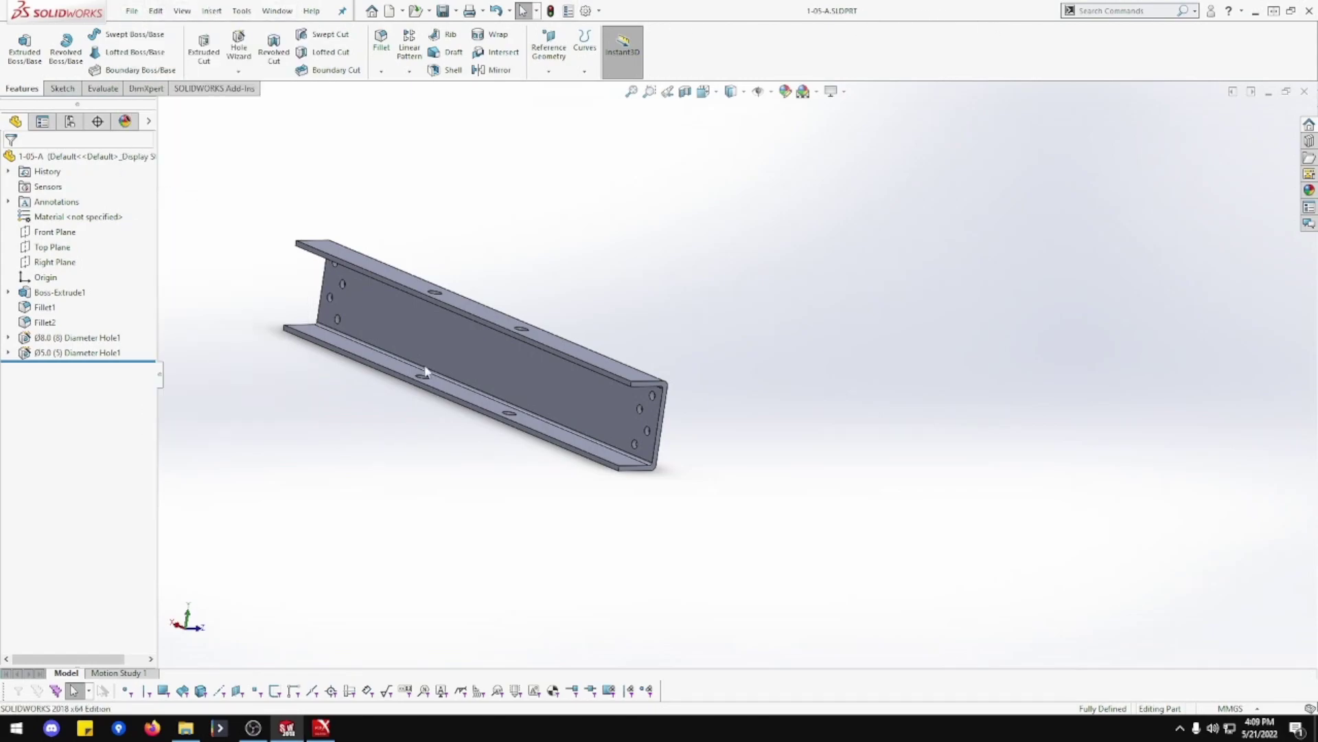
left_click(553, 421)
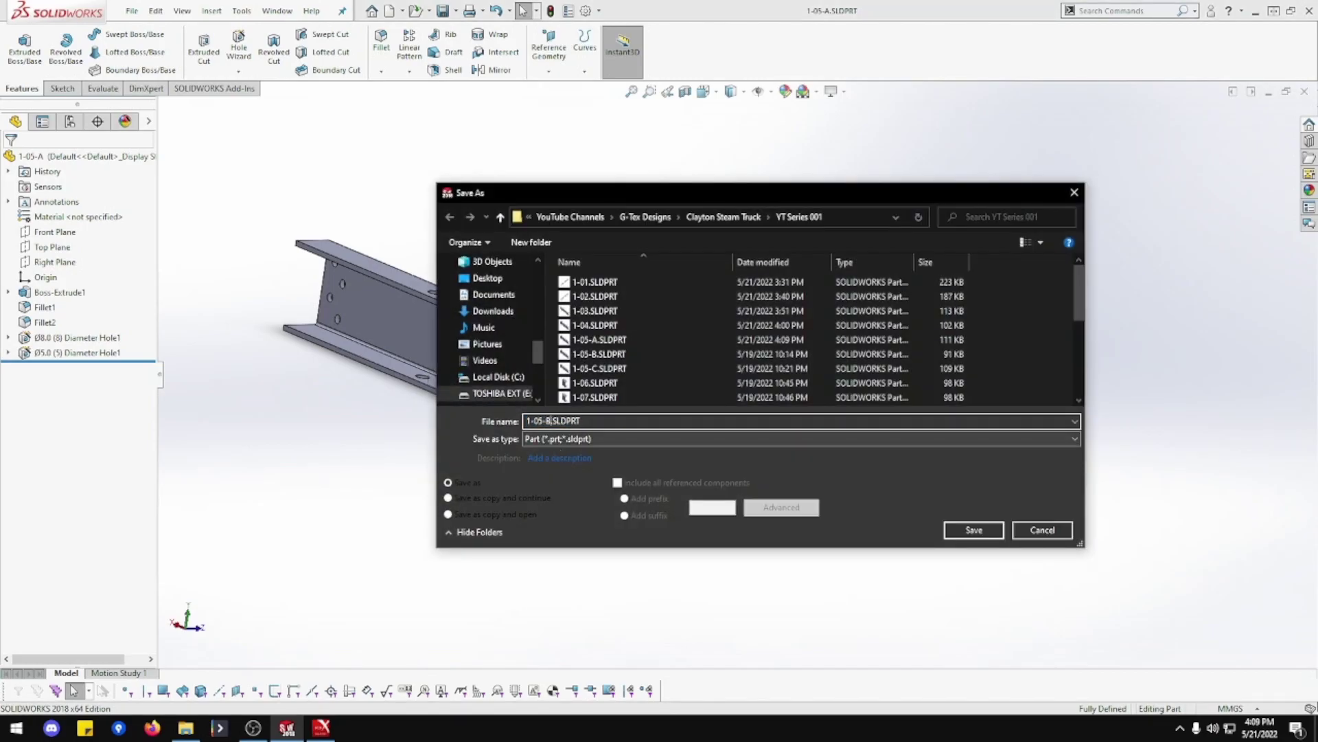
key("Return")
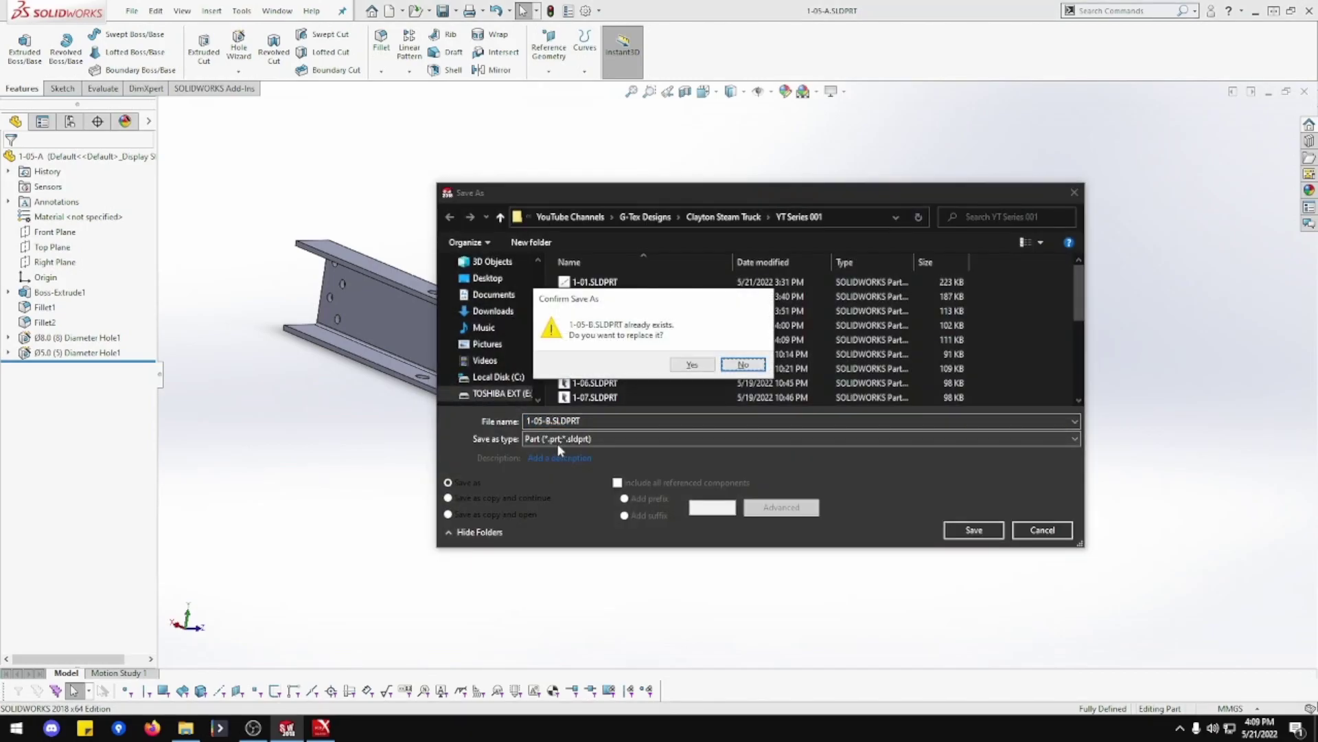
left_click(680, 364)
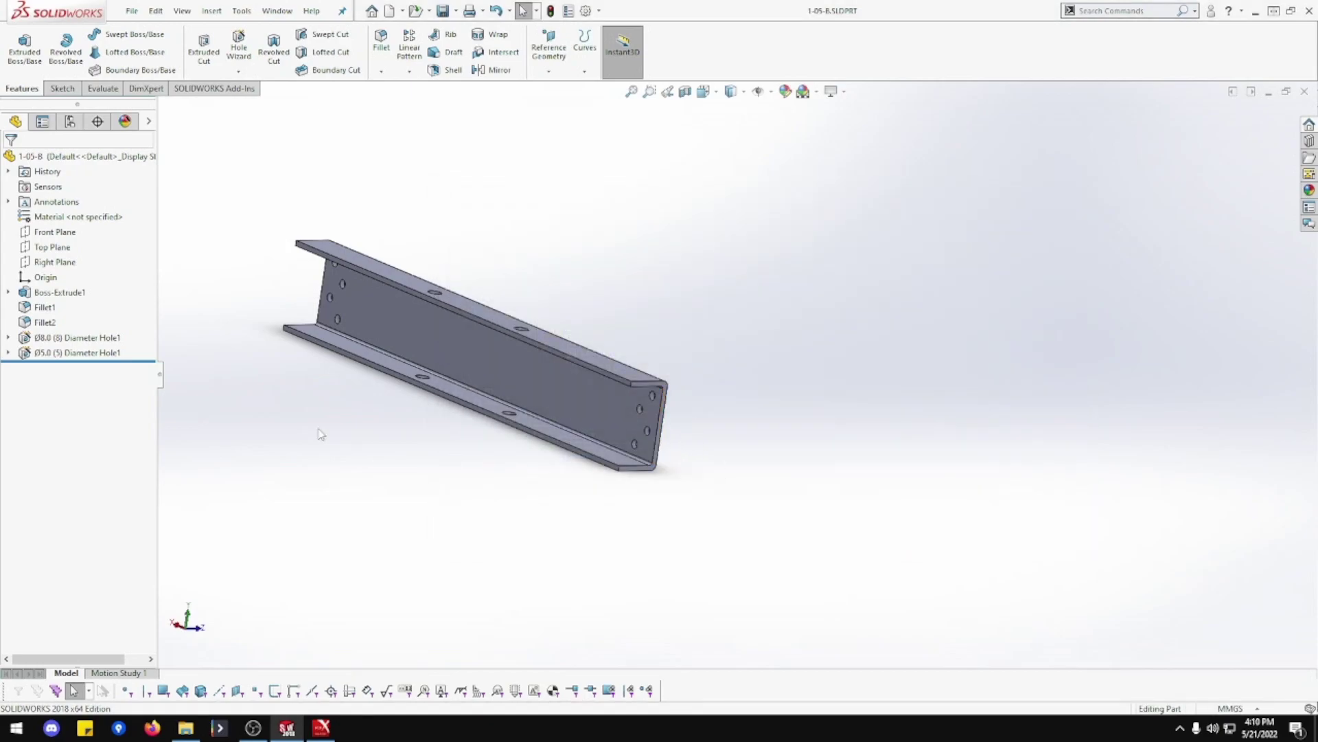
Step: Try to delete the two sketches inside the Ø8.0 Diameter Hole1 feature
left_click(74, 338)
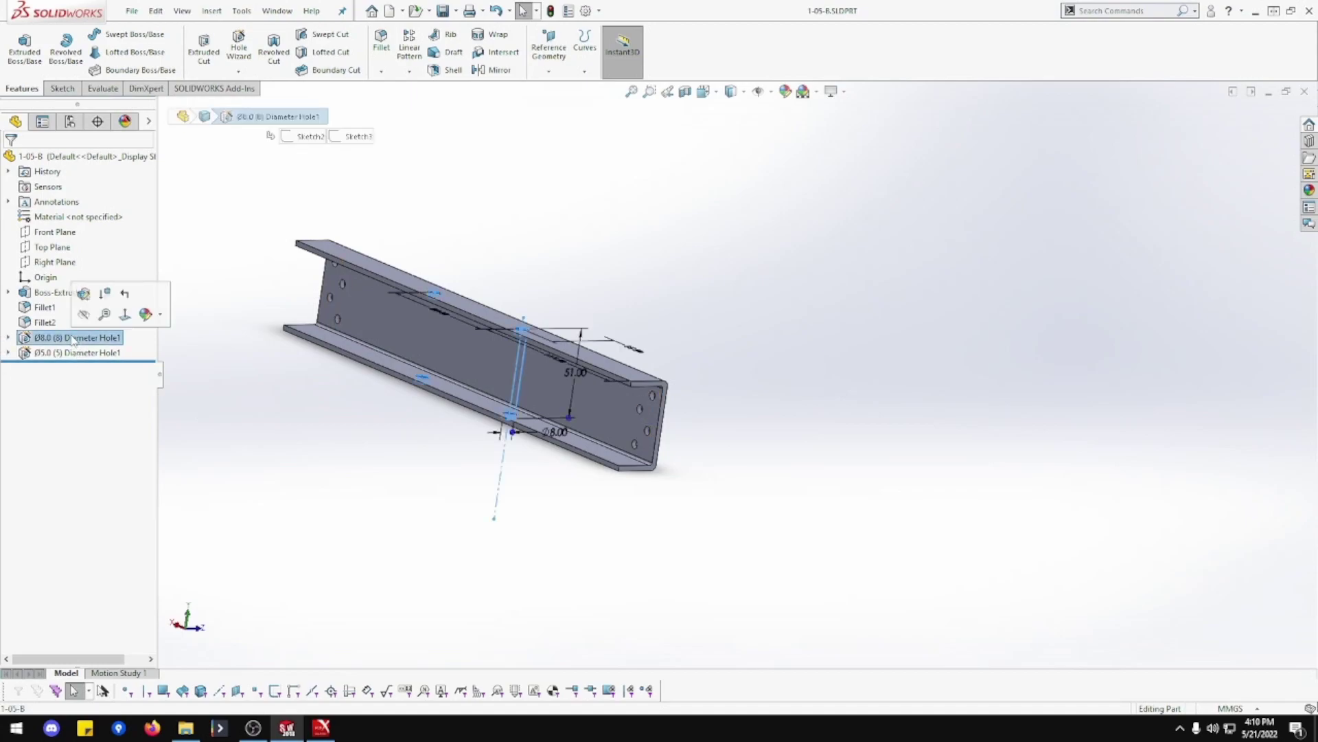
right_click(74, 338)
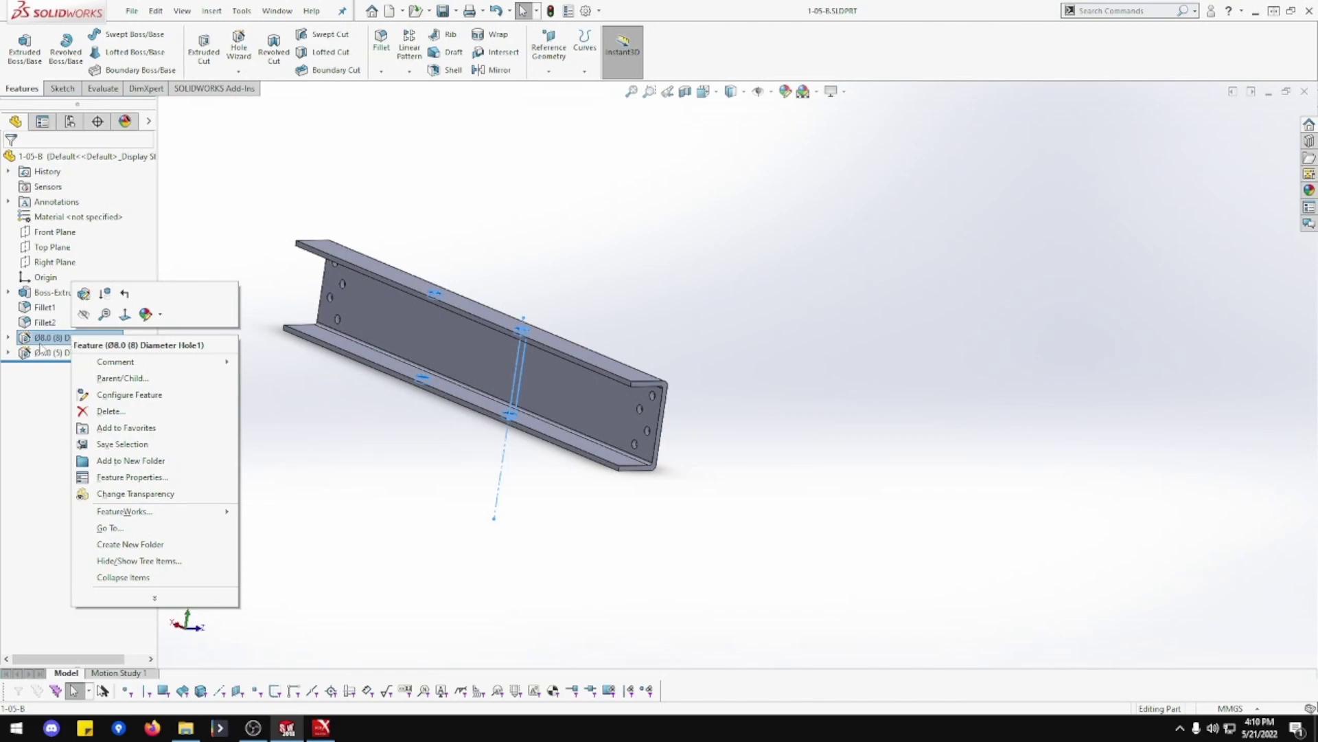
left_click(8, 338)
left_click(63, 368)
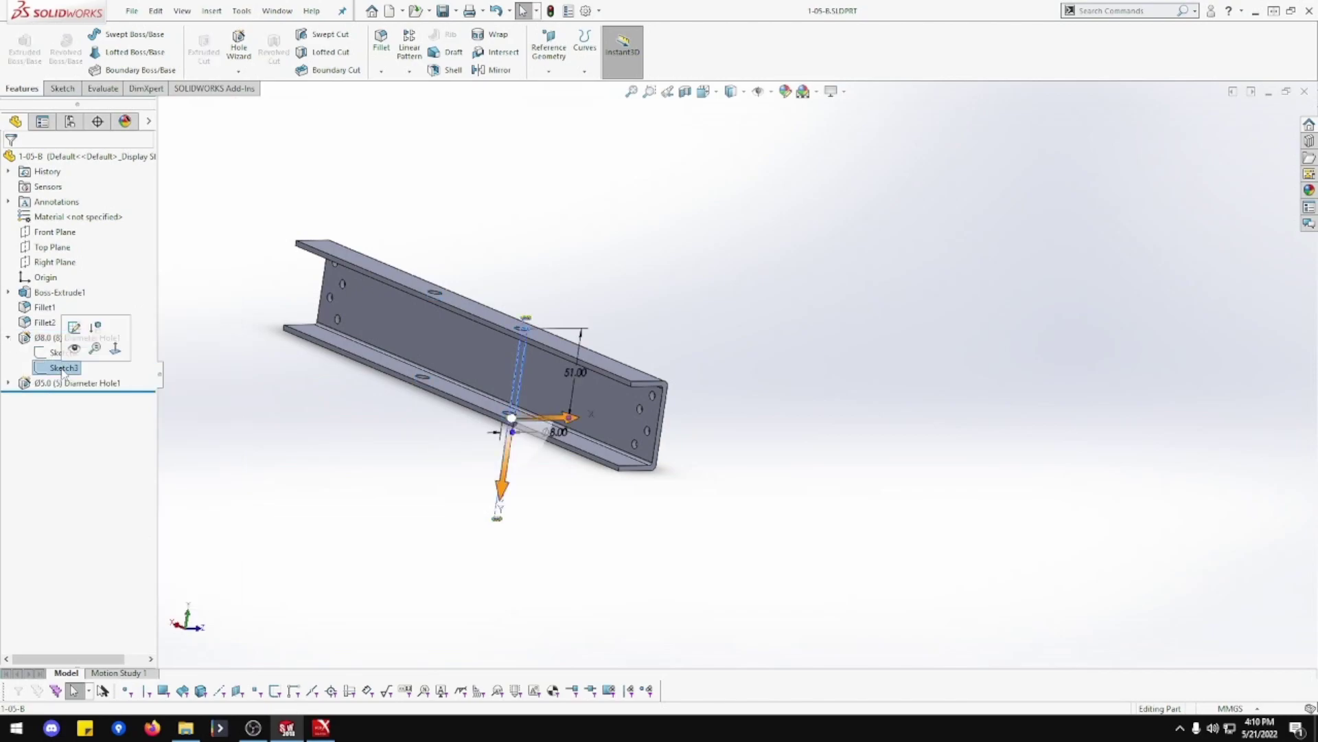
key("Delete")
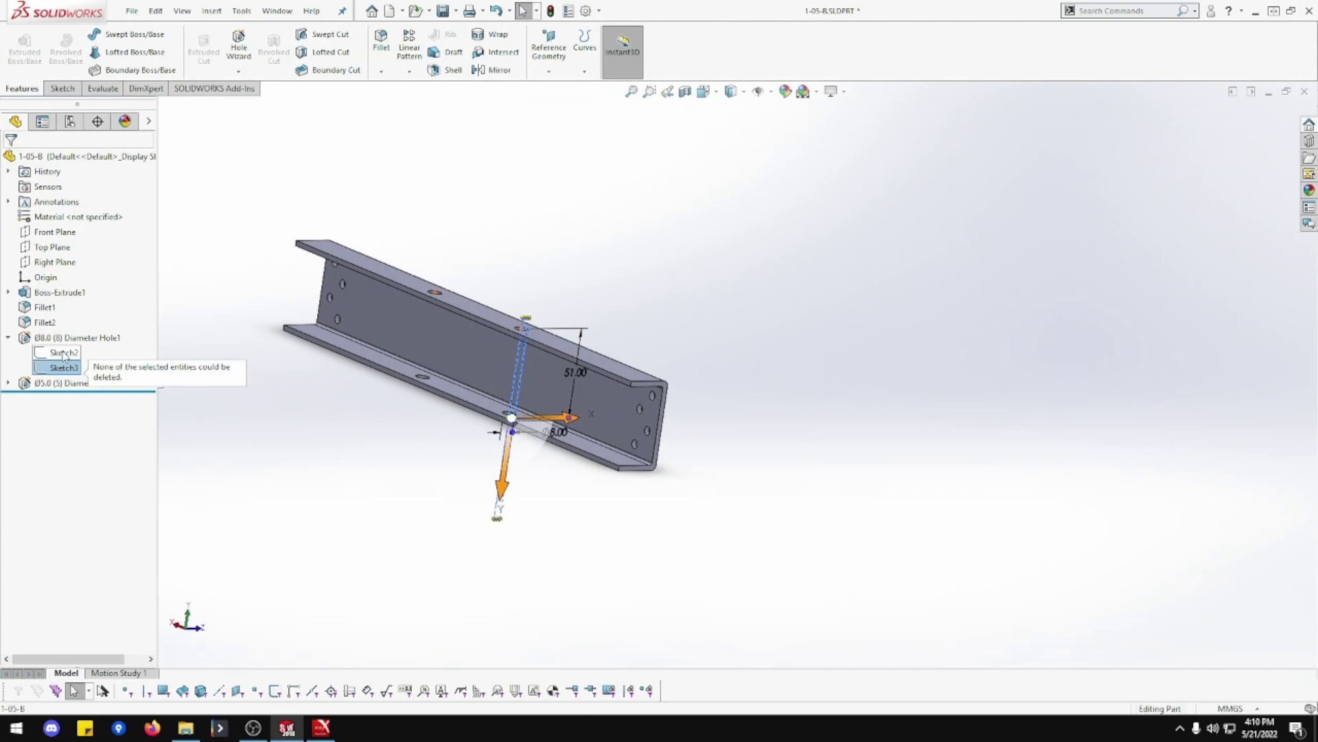
left_click(63, 352)
key("Delete")
Step: Delete the Ø8.0 Diameter Hole1 feature together with its dependent sketches
left_click(49, 338)
key("Delete")
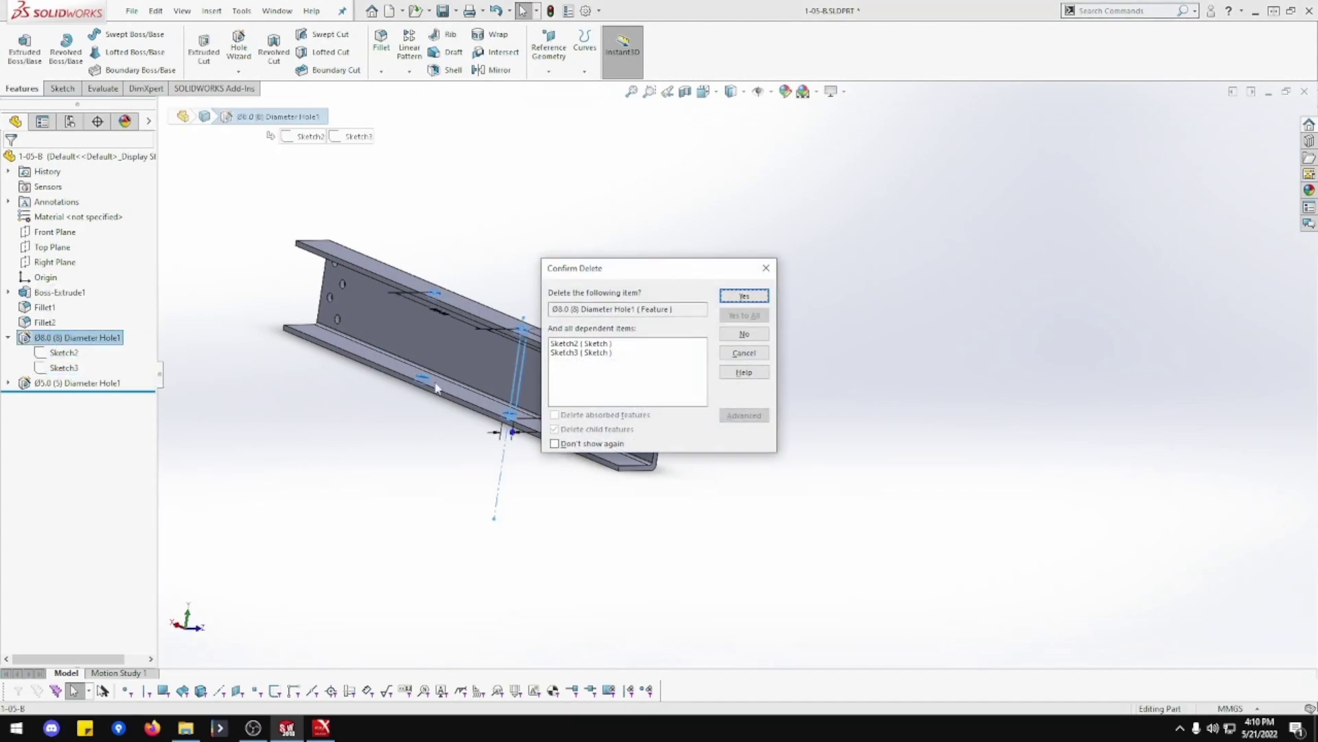
left_click(744, 296)
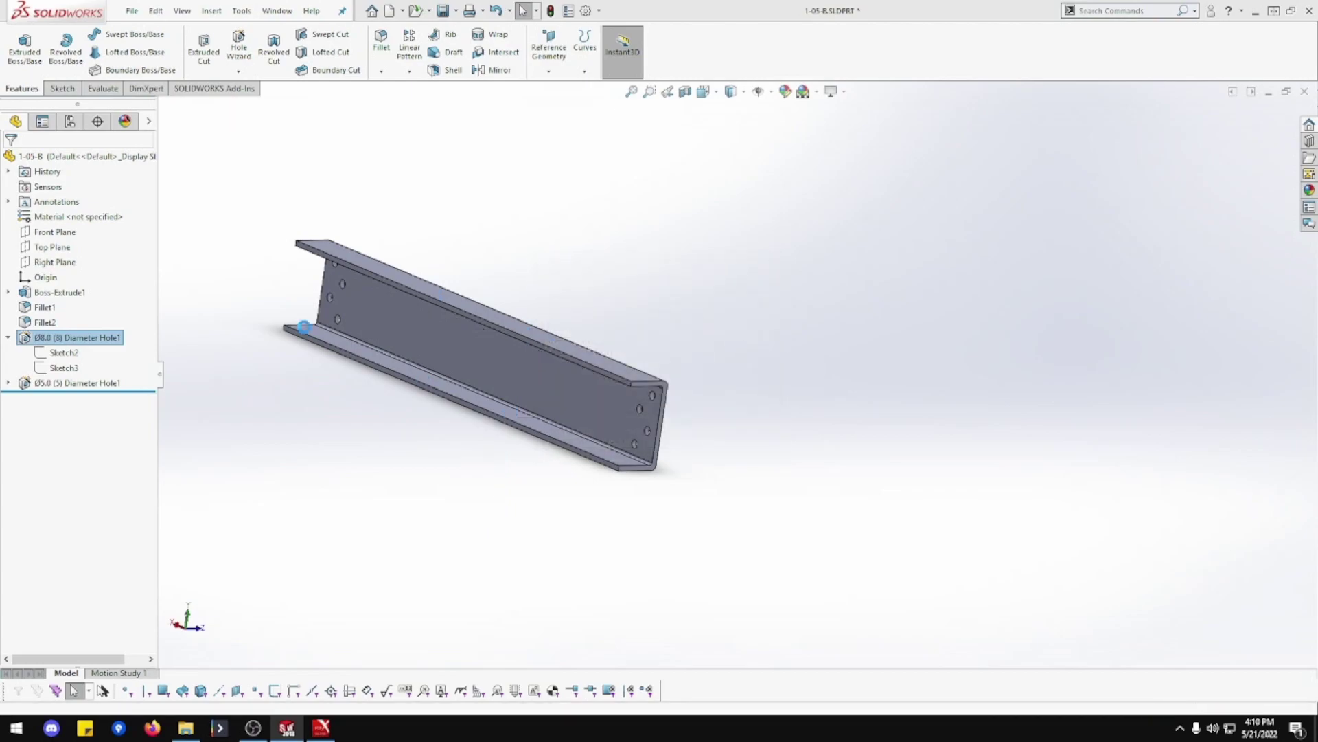
middle_click_drag(422, 448, 619, 329)
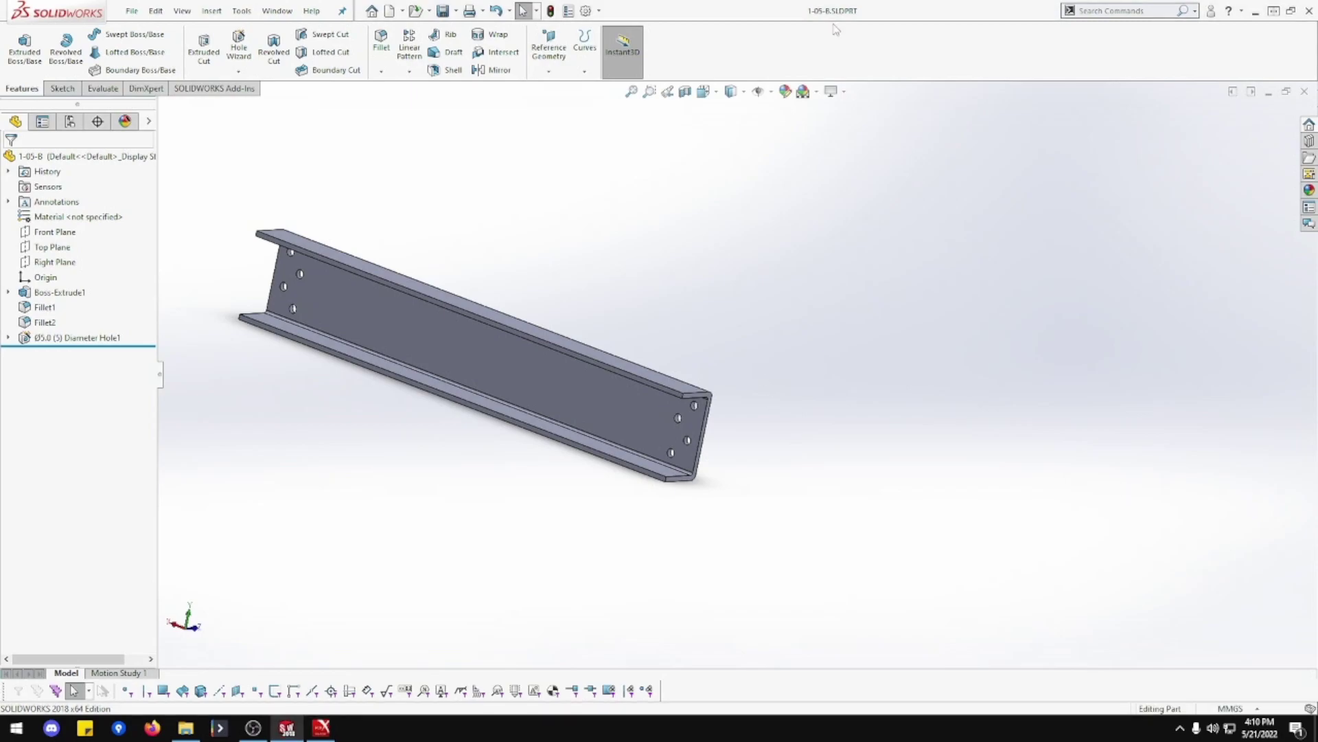
Step: Save the part under the new name 1-05-C.SLDPRT, replacing the existing file
left_click(131, 11)
left_click(193, 180)
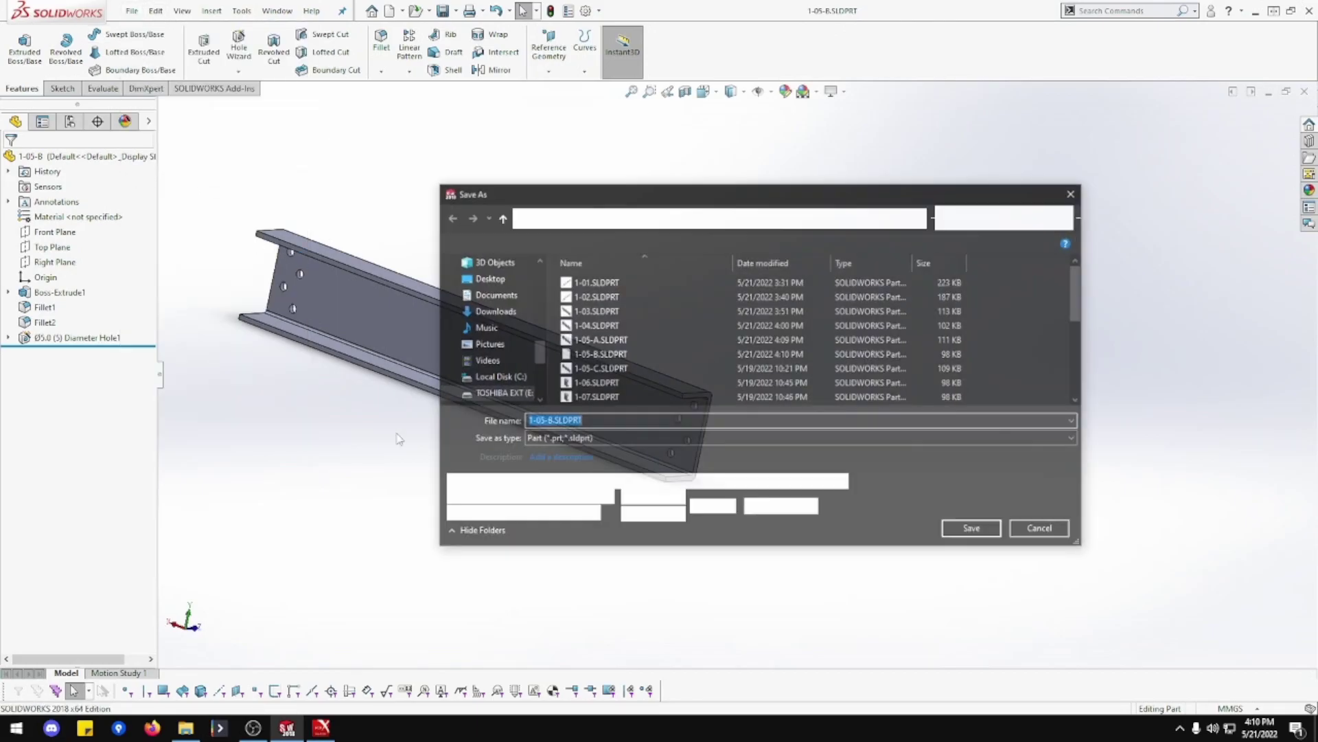
left_click(554, 422)
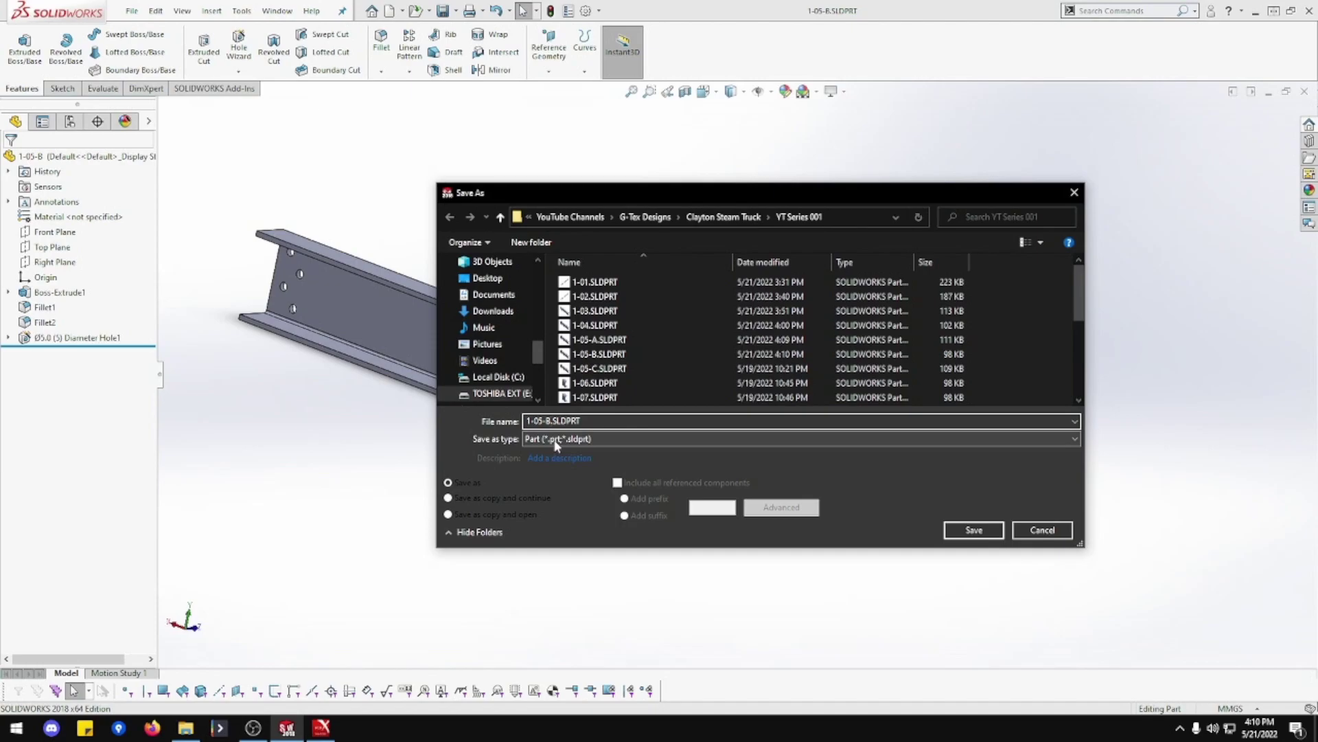
type("C")
key("Return")
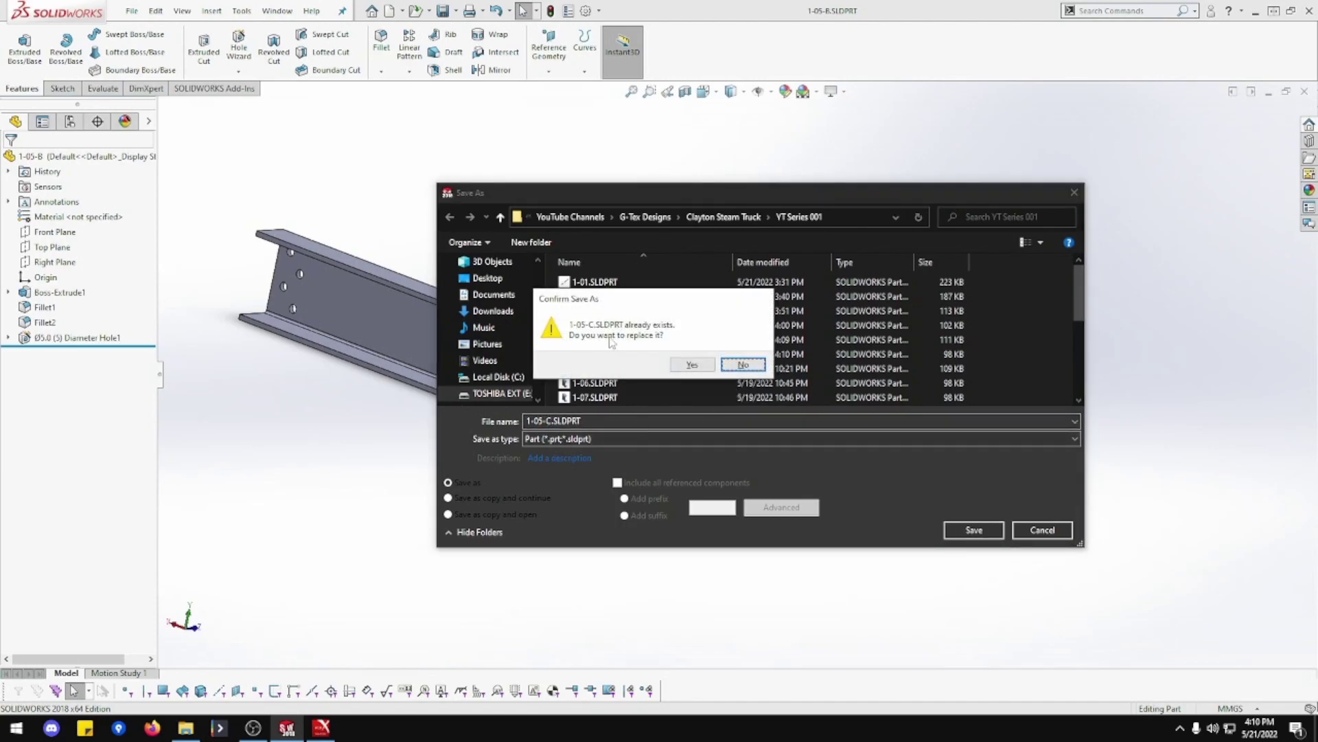
left_click(674, 363)
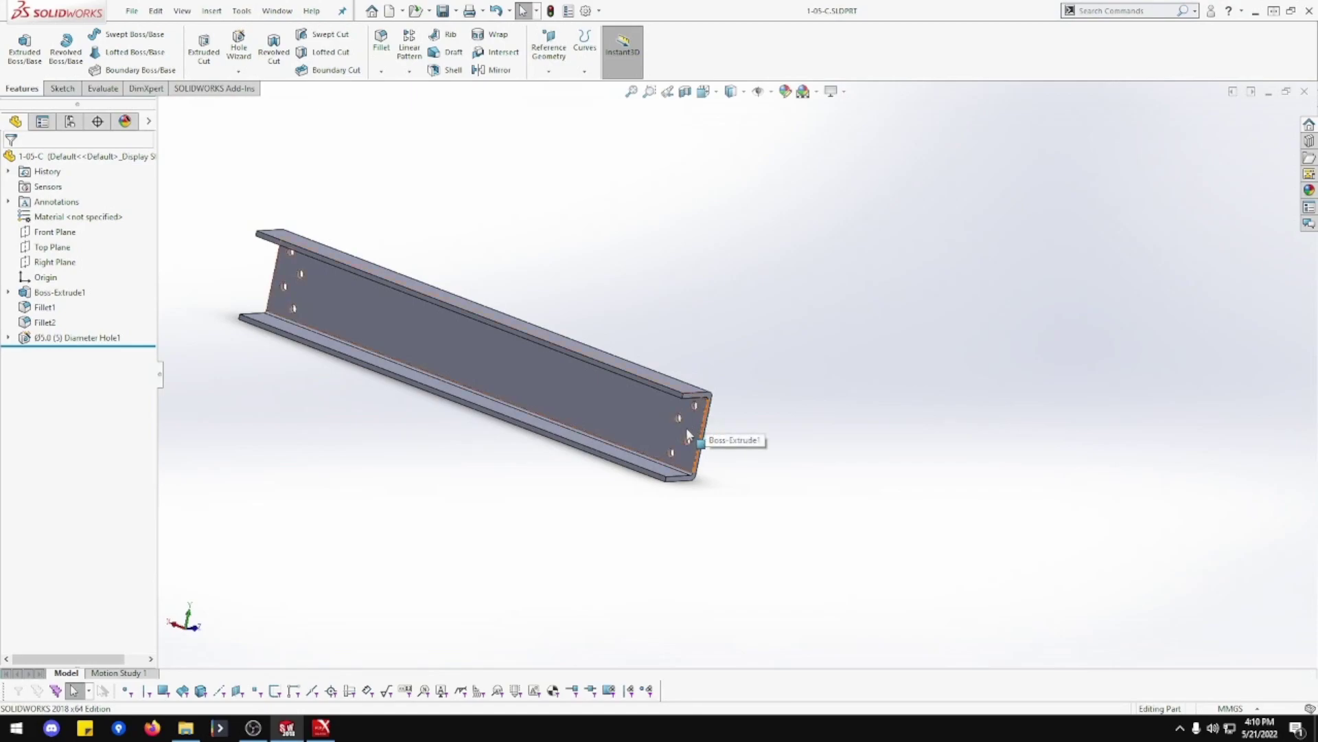
Step: With the Hole Wizard, place four Ø5.0 Through All drill holes in a lengthwise row on the right half of the flange's outer face
left_click(603, 355)
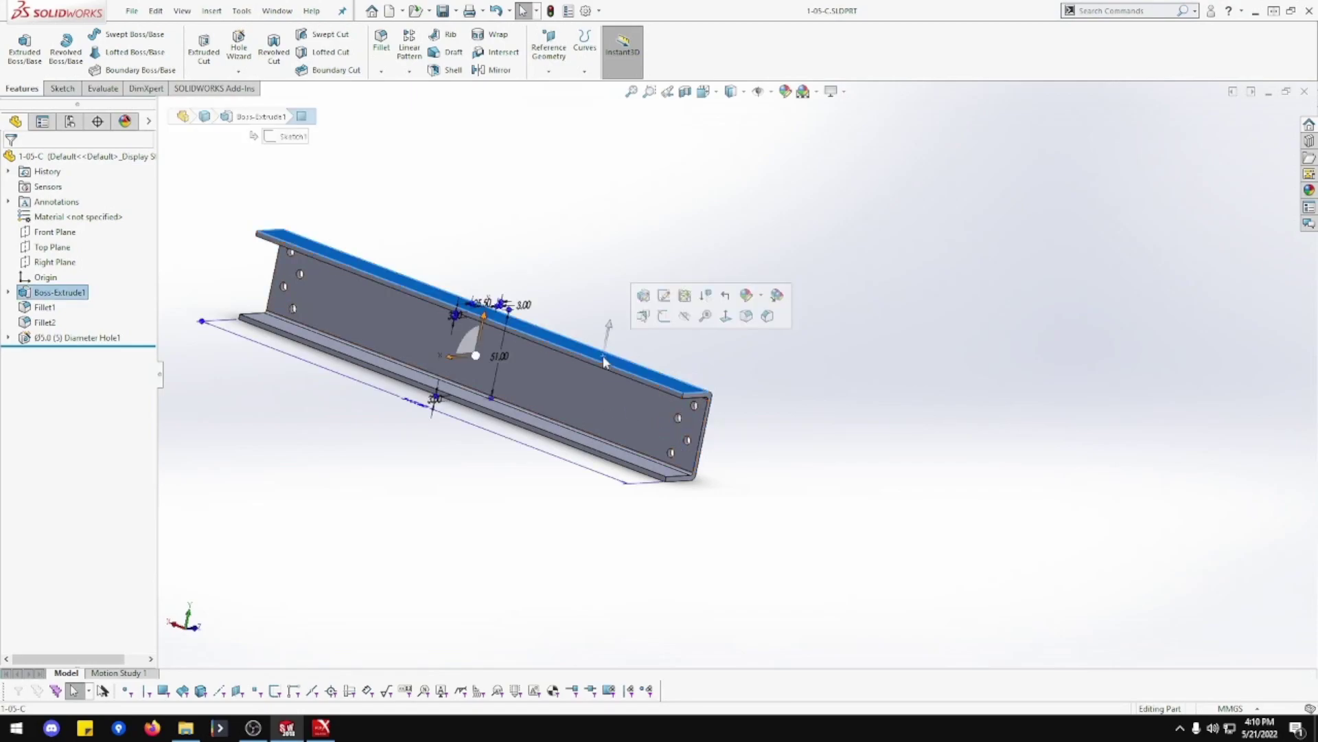
left_click(768, 316)
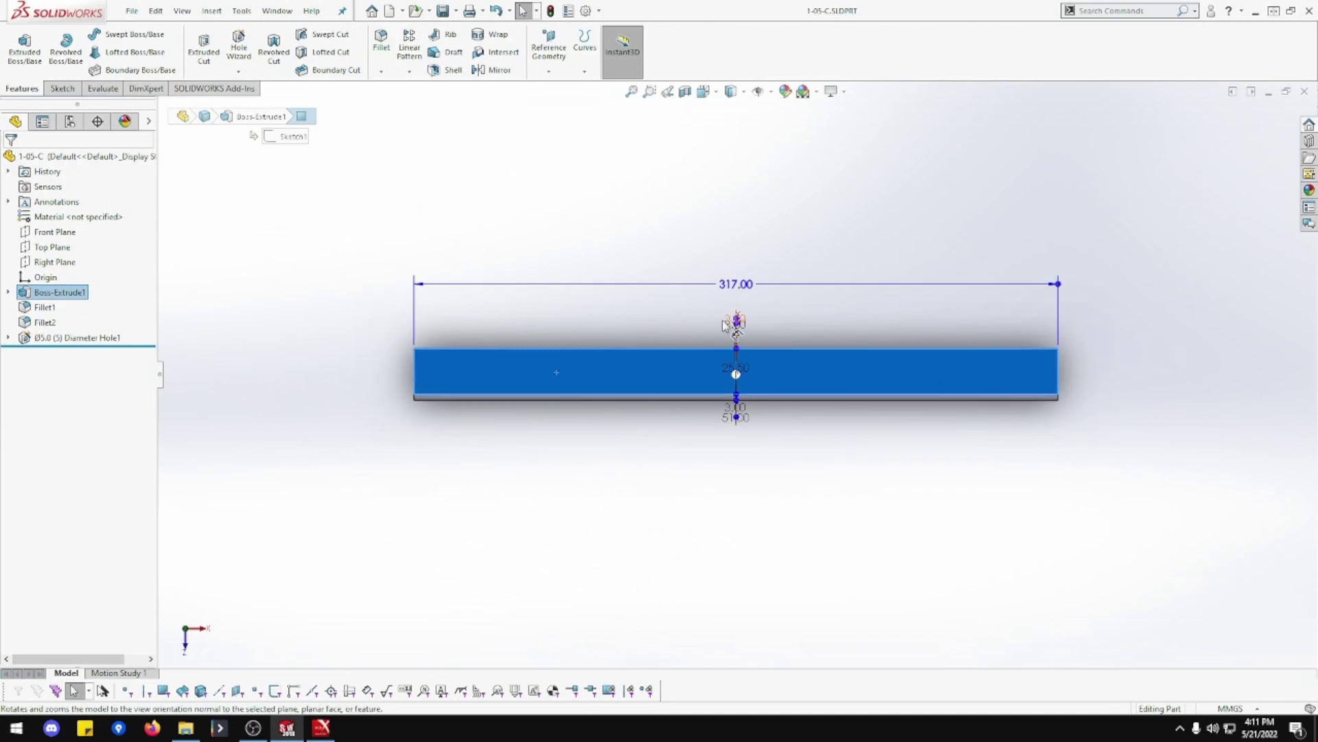
right_click(698, 373)
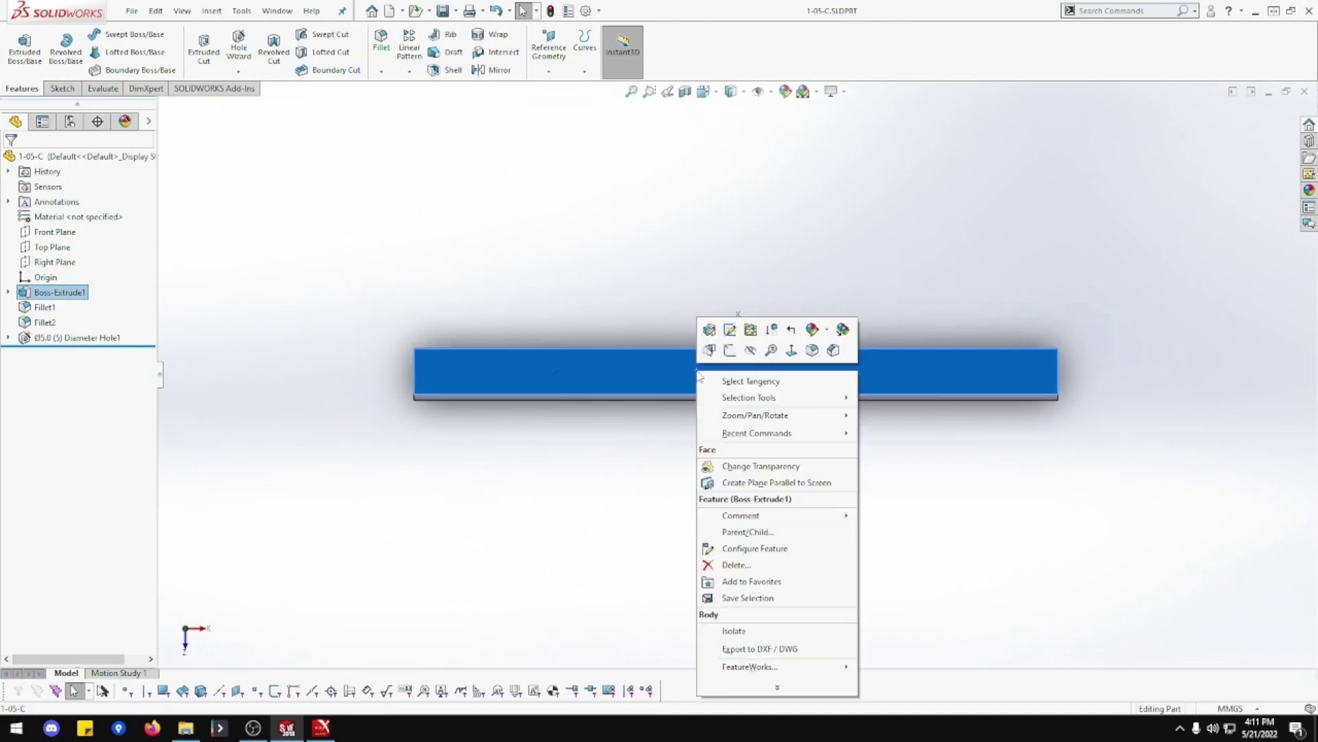
left_click(791, 349)
left_click(690, 377)
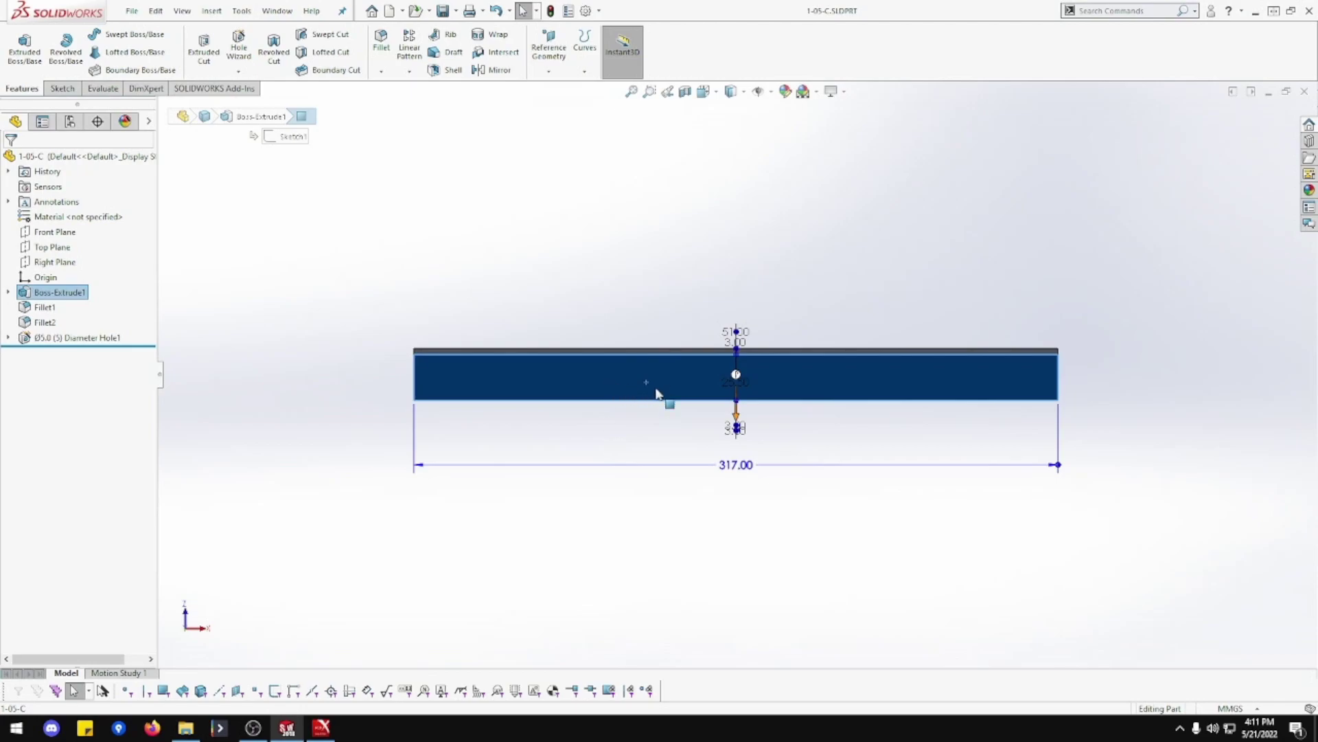
scroll(952, 397, "down", 1)
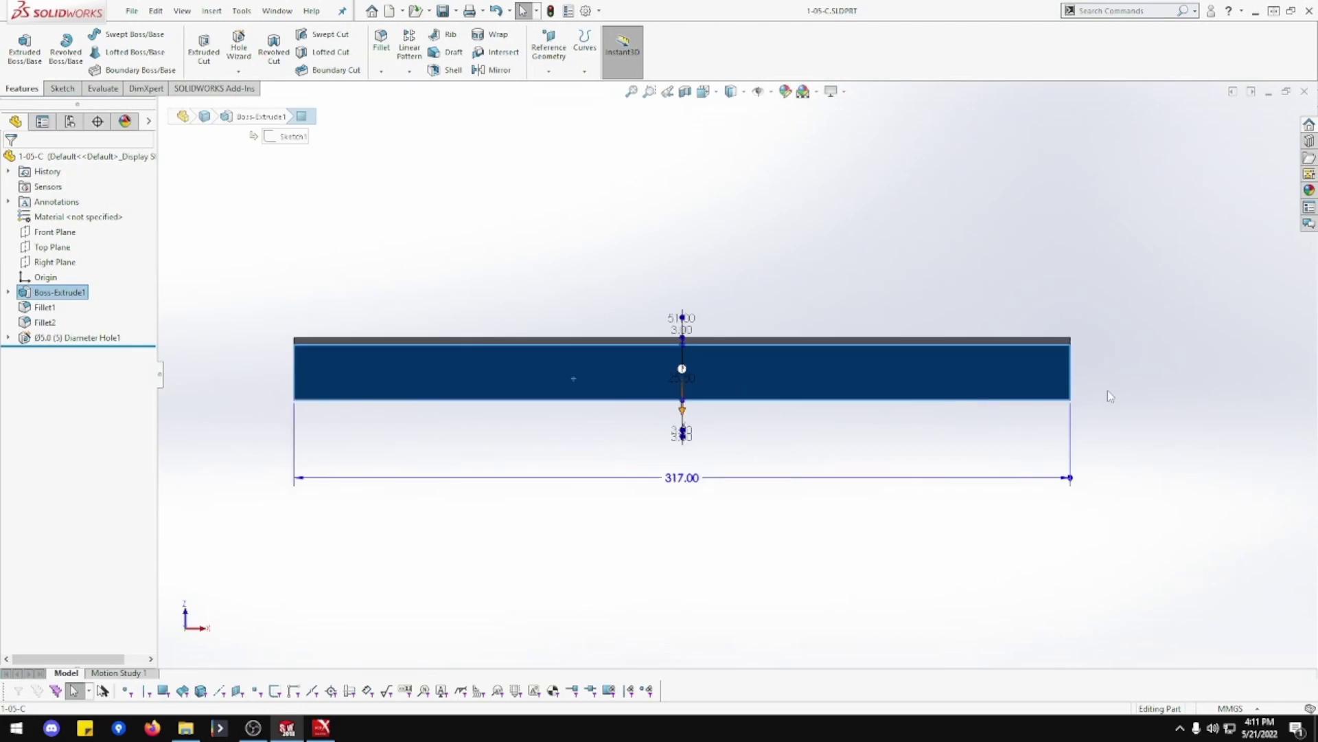
left_click(1126, 386)
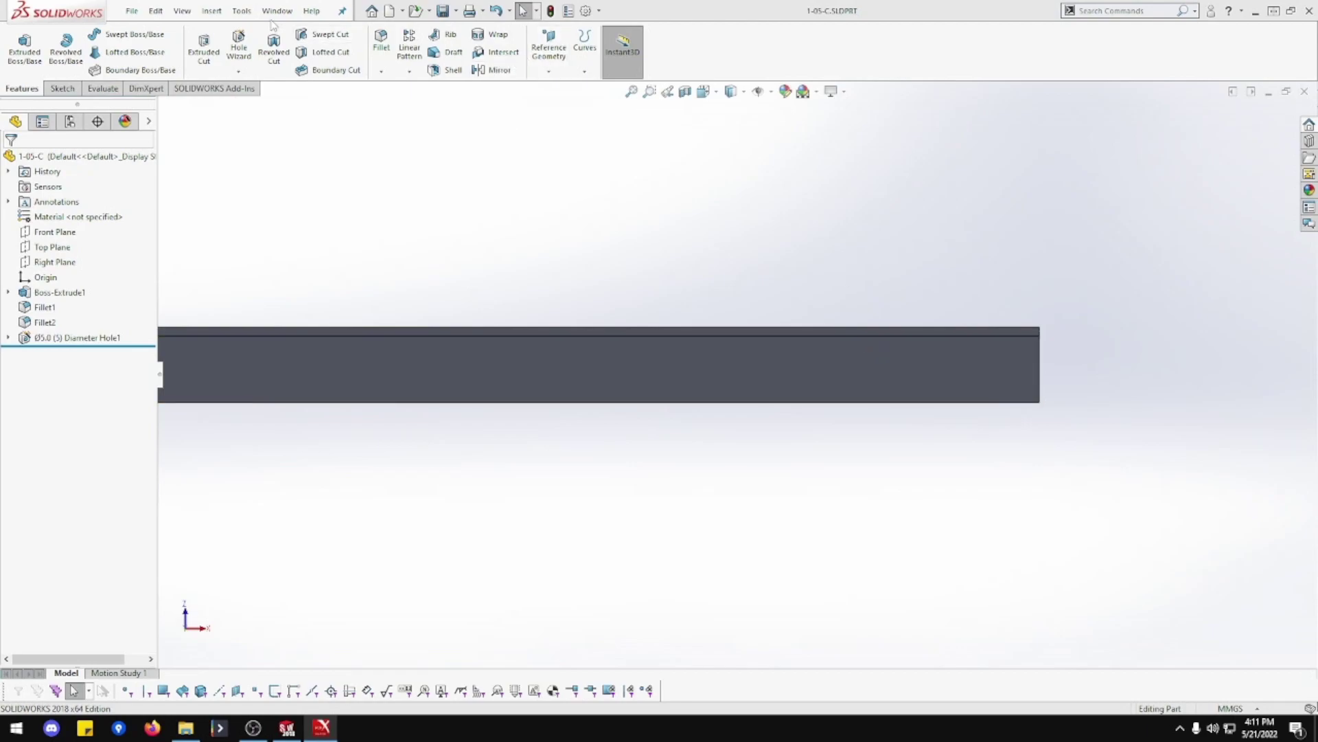
left_click(239, 45)
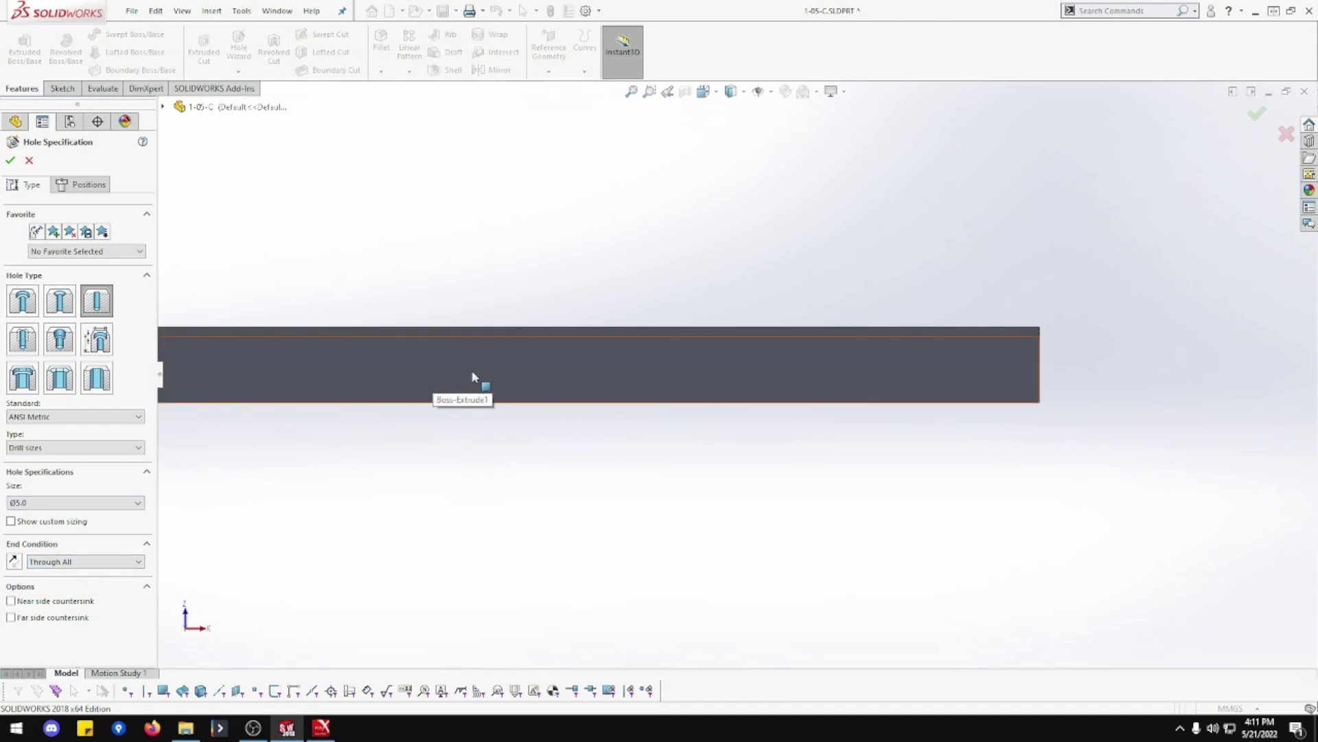
left_click(77, 184)
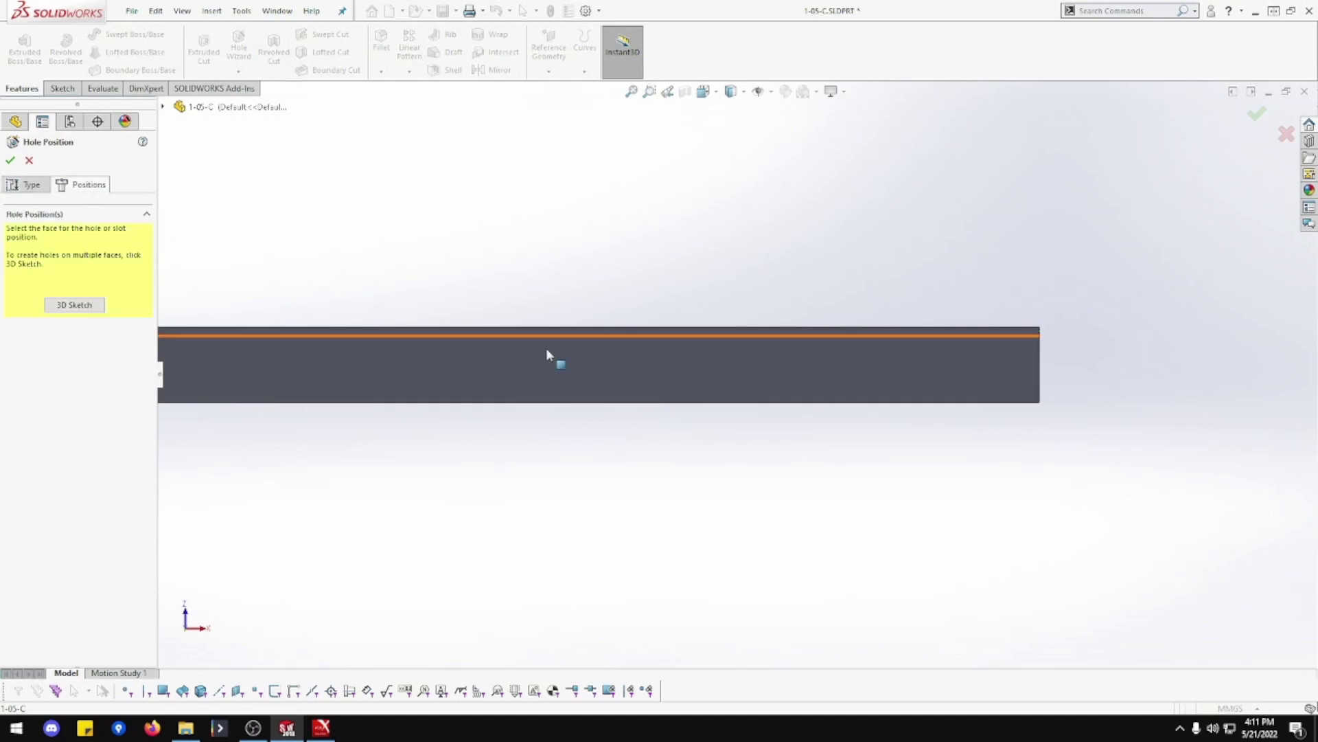
left_click(674, 378)
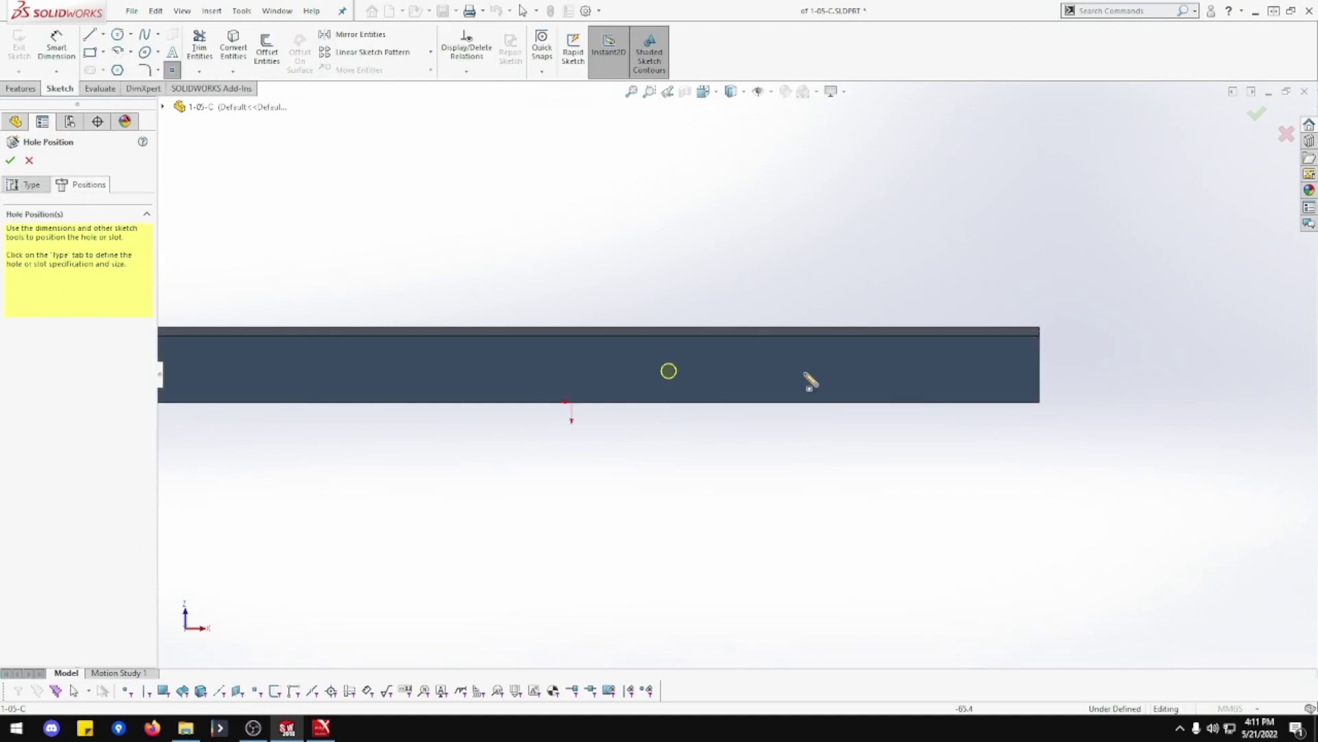
left_click(902, 378)
left_click(661, 379)
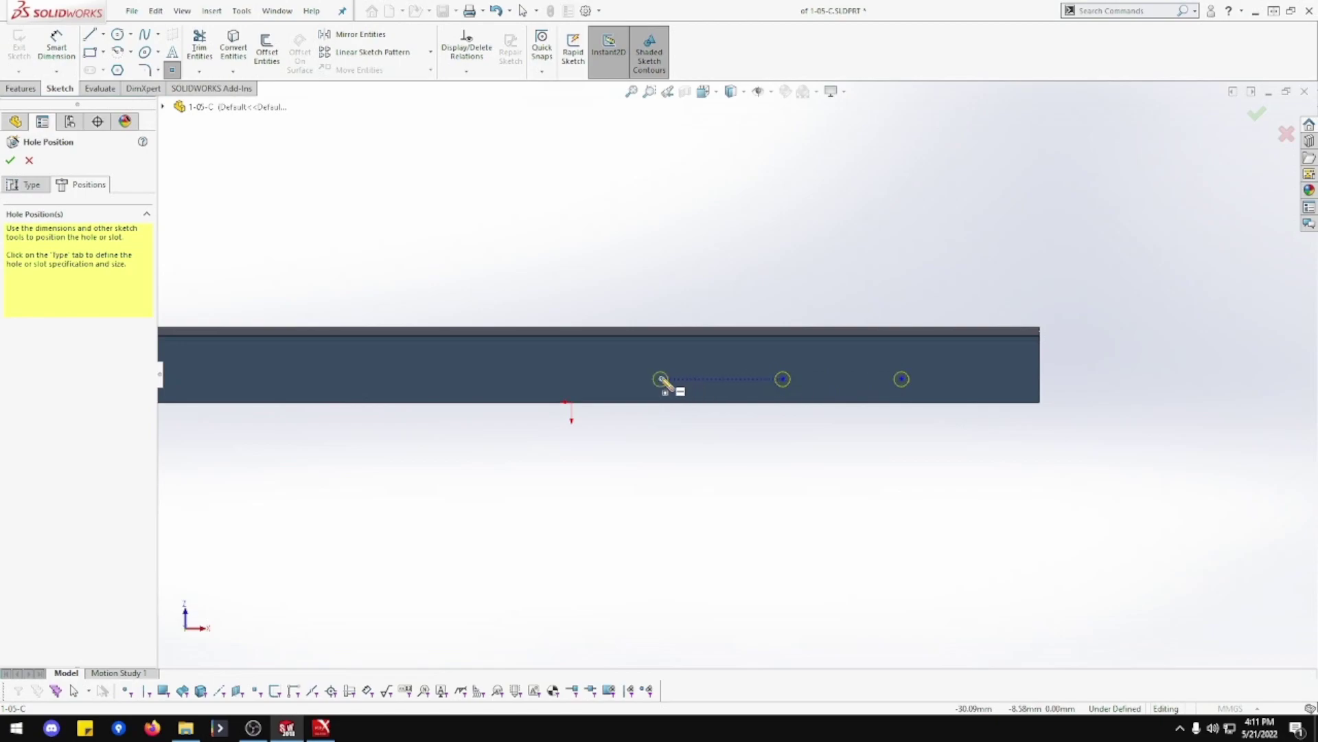
left_click(580, 378)
key("Escape")
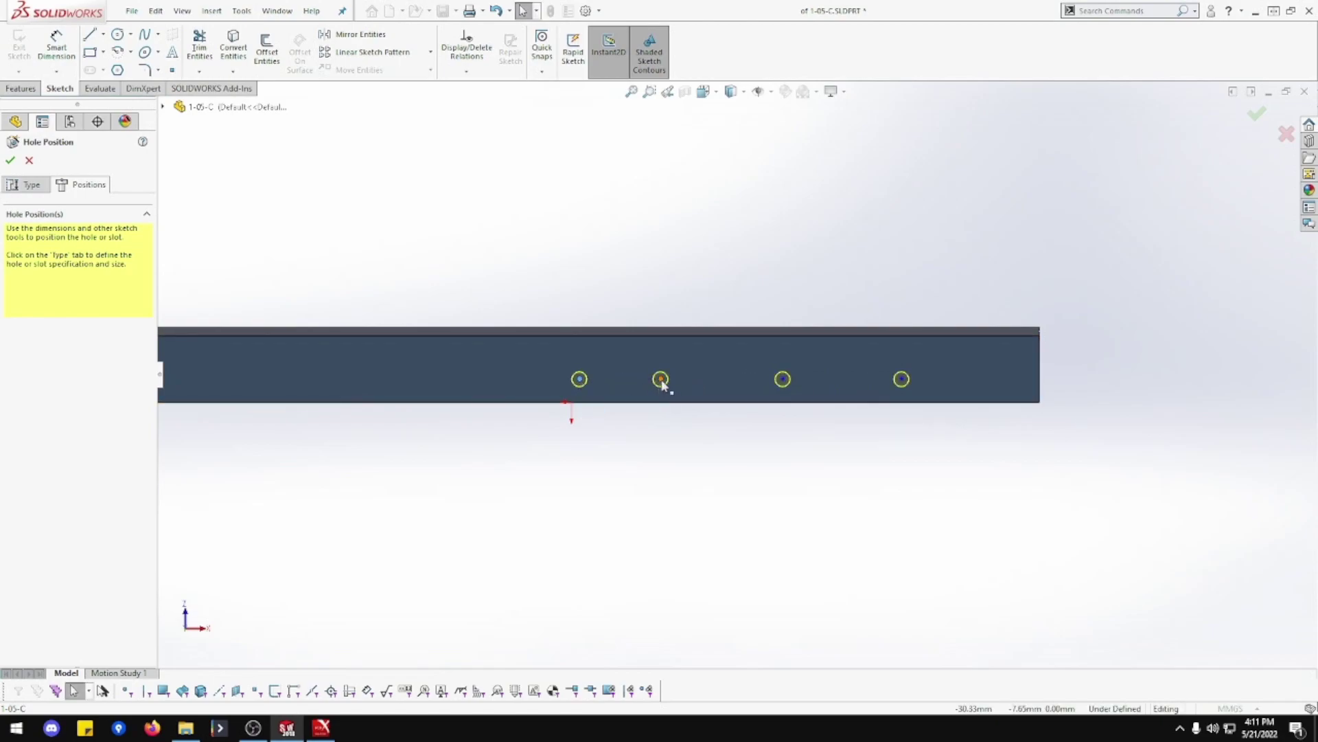
Step: Align the four flange hole centres with a Horizontal relation
left_click(579, 379)
left_click(661, 378, "ctrl")
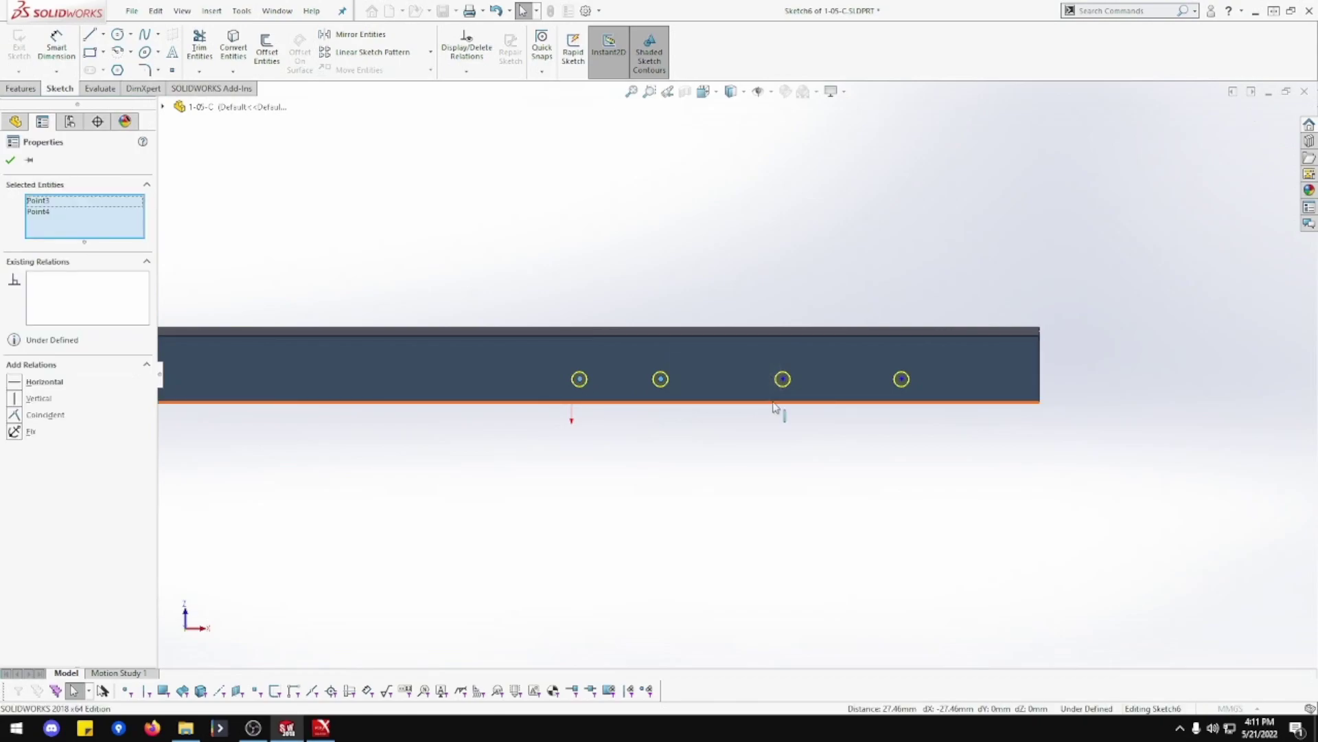
left_click(783, 379, "ctrl")
left_click(901, 379, "ctrl")
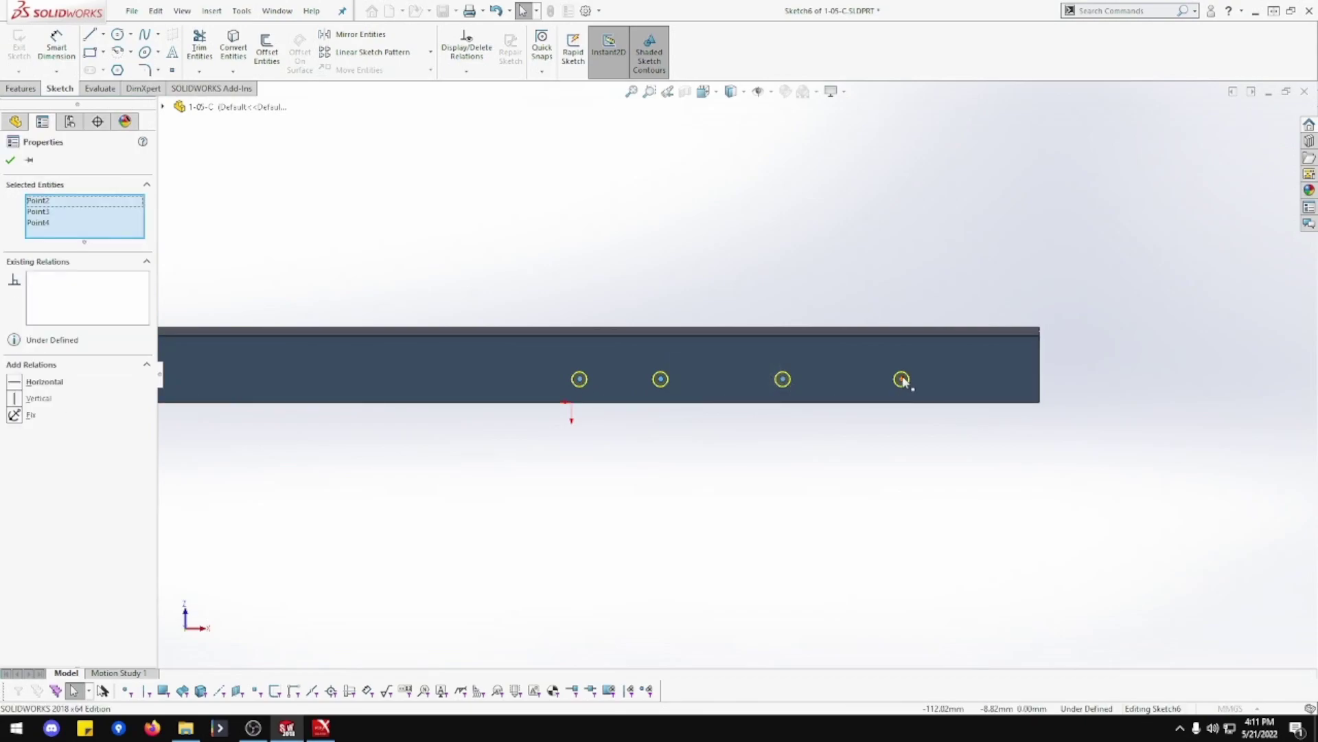
left_click(901, 379, "ctrl")
left_click(947, 318)
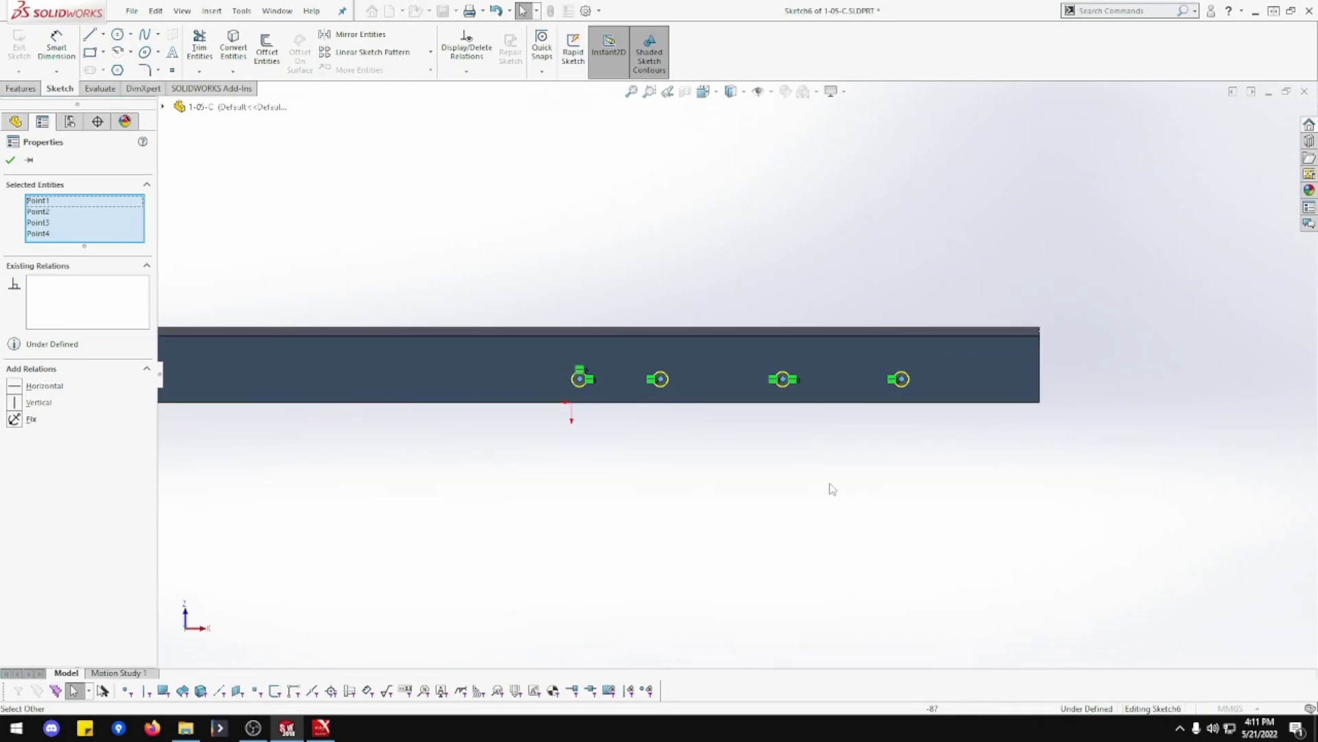
Step: Dimension the end hole's centre 10 mm from the flange's free lengthwise edge
left_click(56, 45)
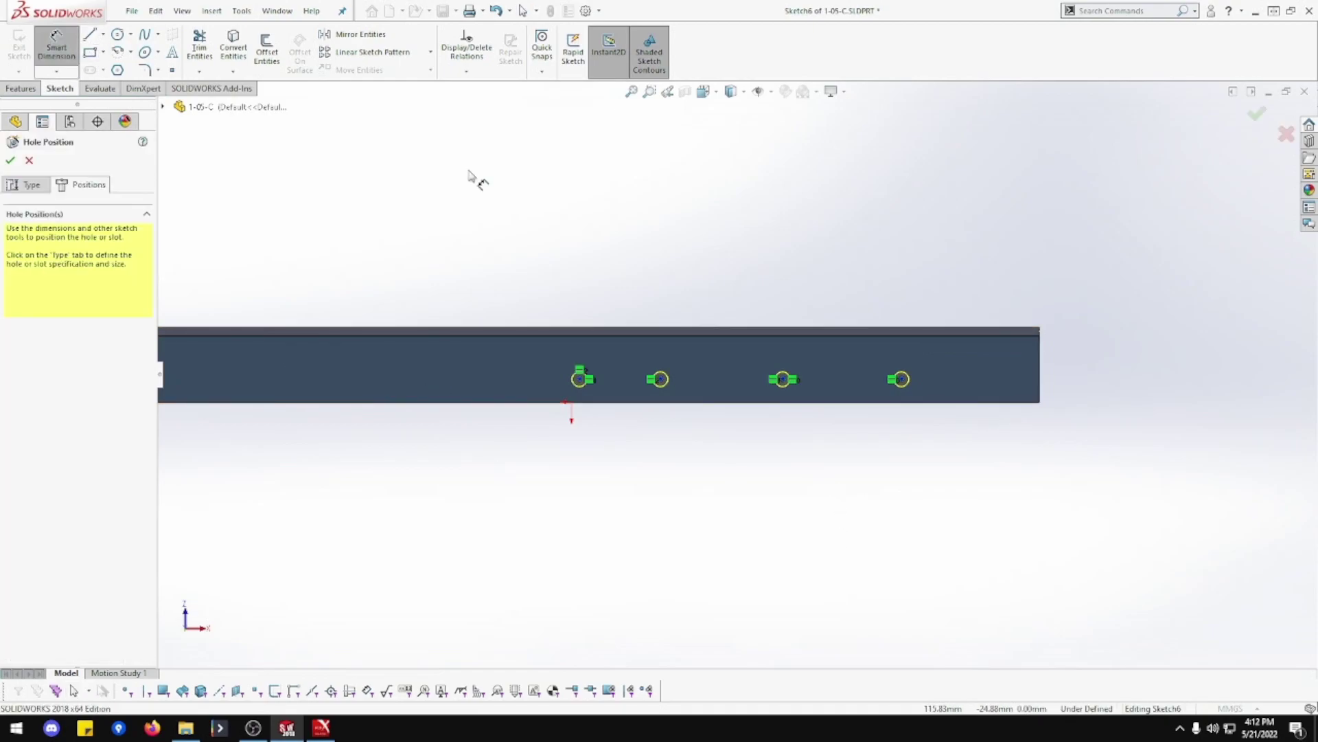
left_click(905, 381)
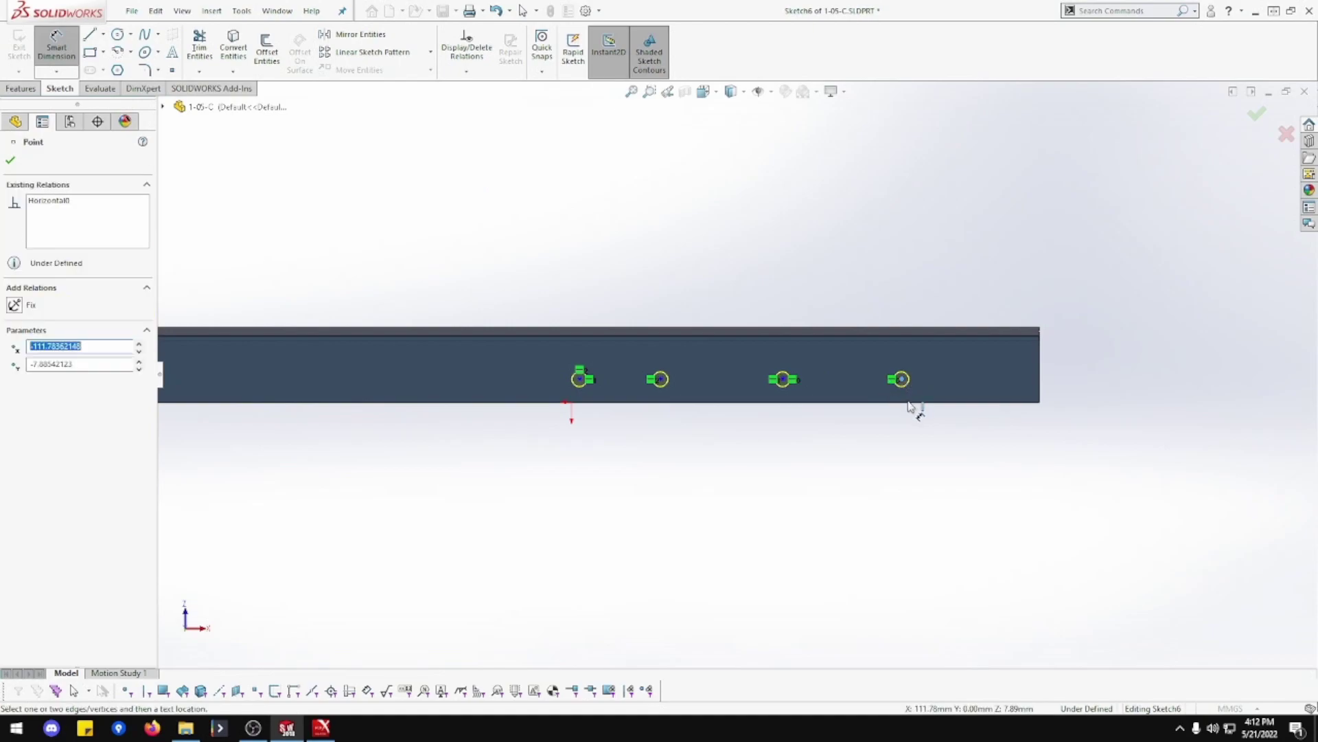
left_click(915, 403)
left_click(1095, 465)
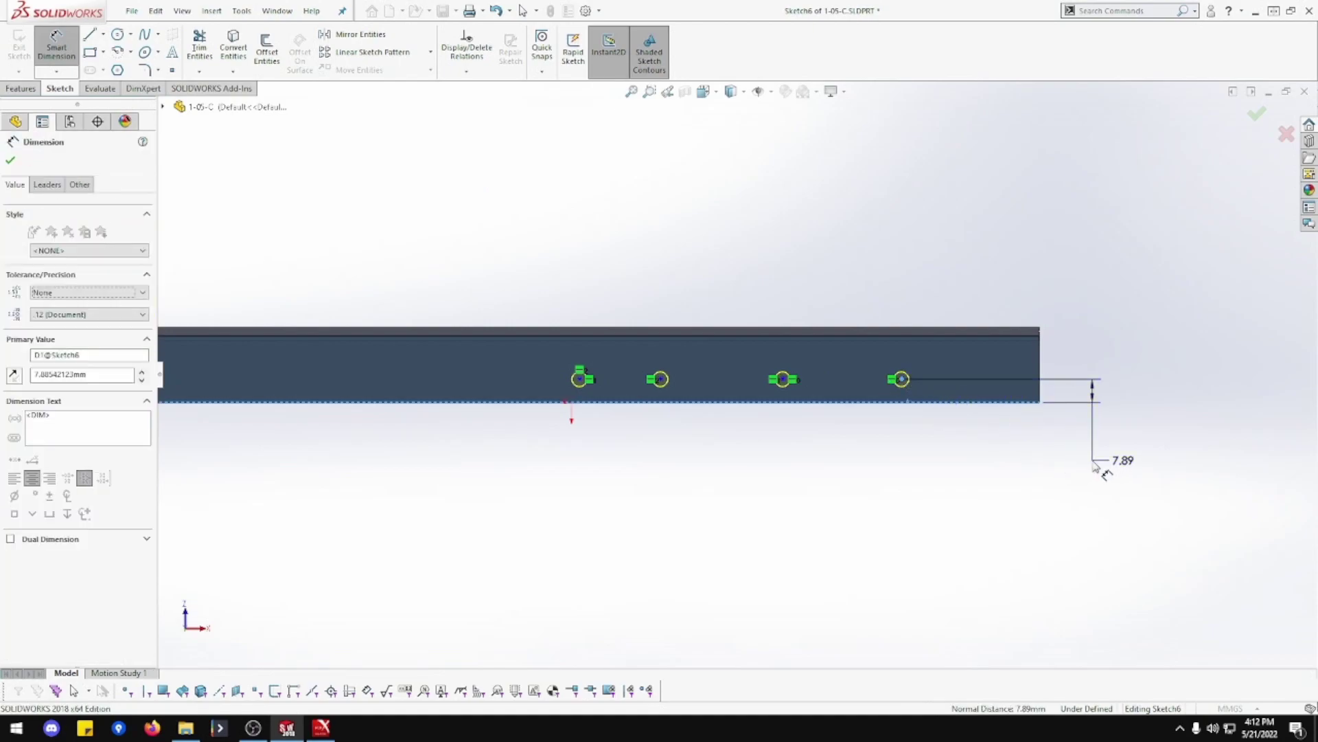
type("10")
key("Return")
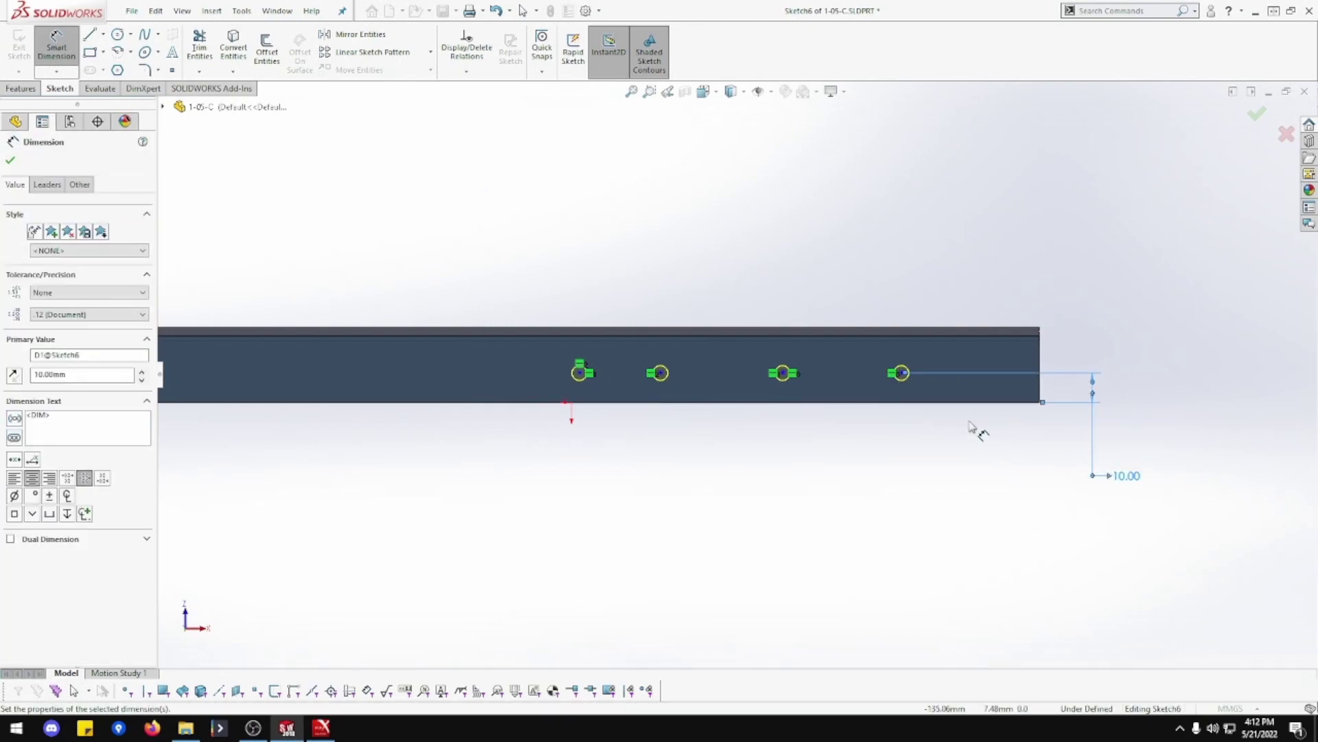
Step: Dimension the outermost hole's centre 62.5 mm from the nearby end edge of the flange
left_click(902, 374)
left_click(1040, 397)
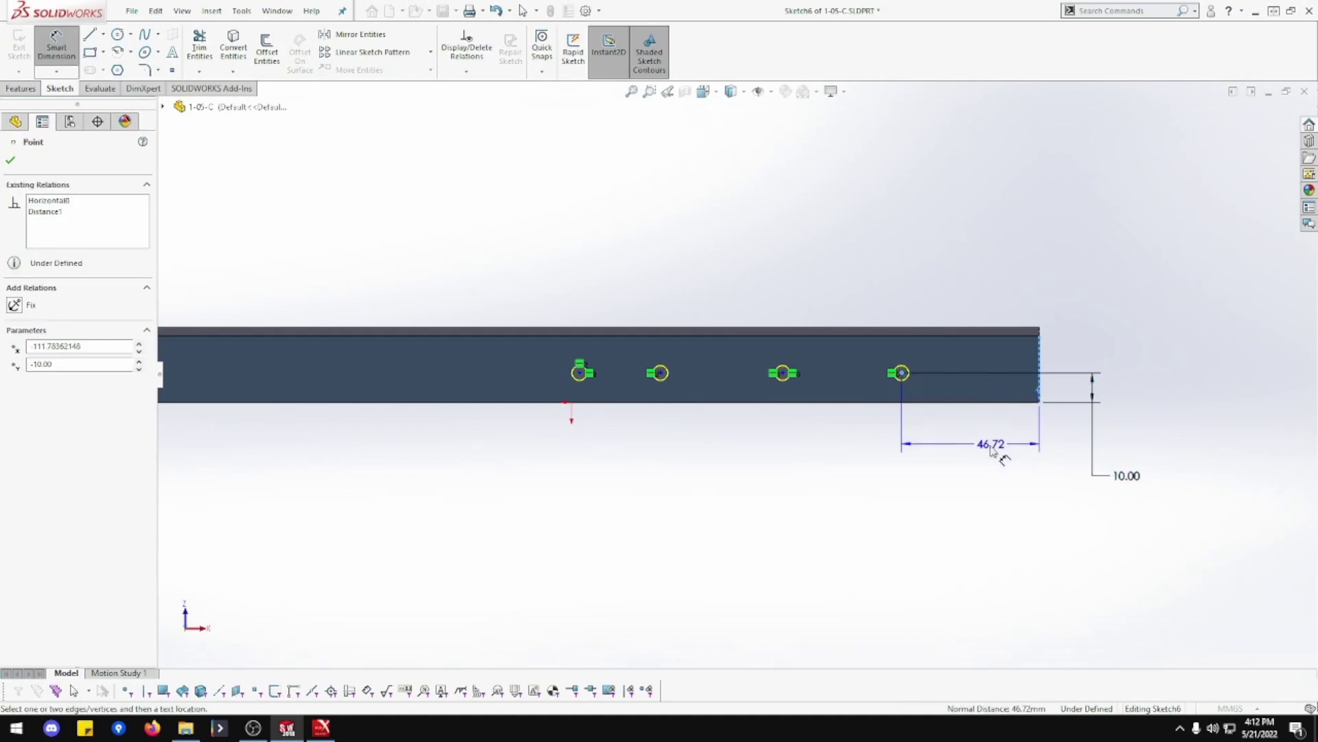
left_click(991, 458)
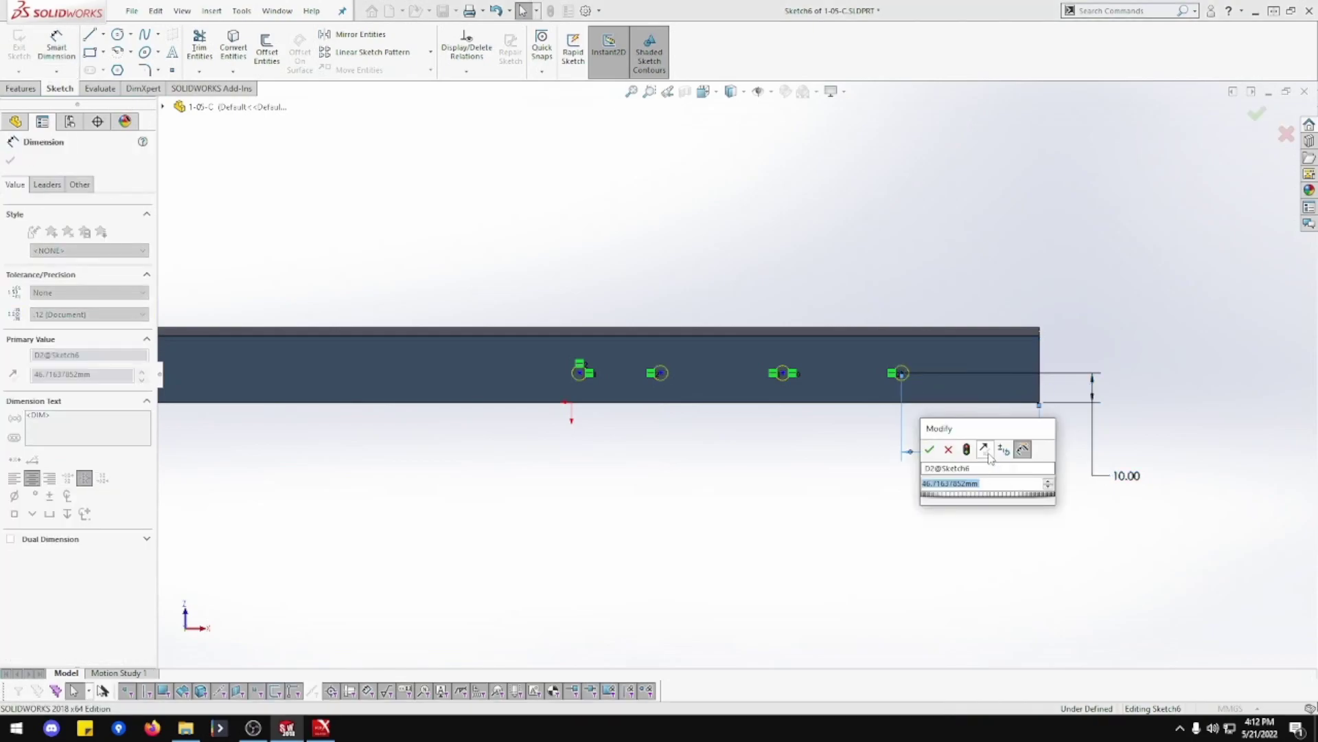
type("62.5")
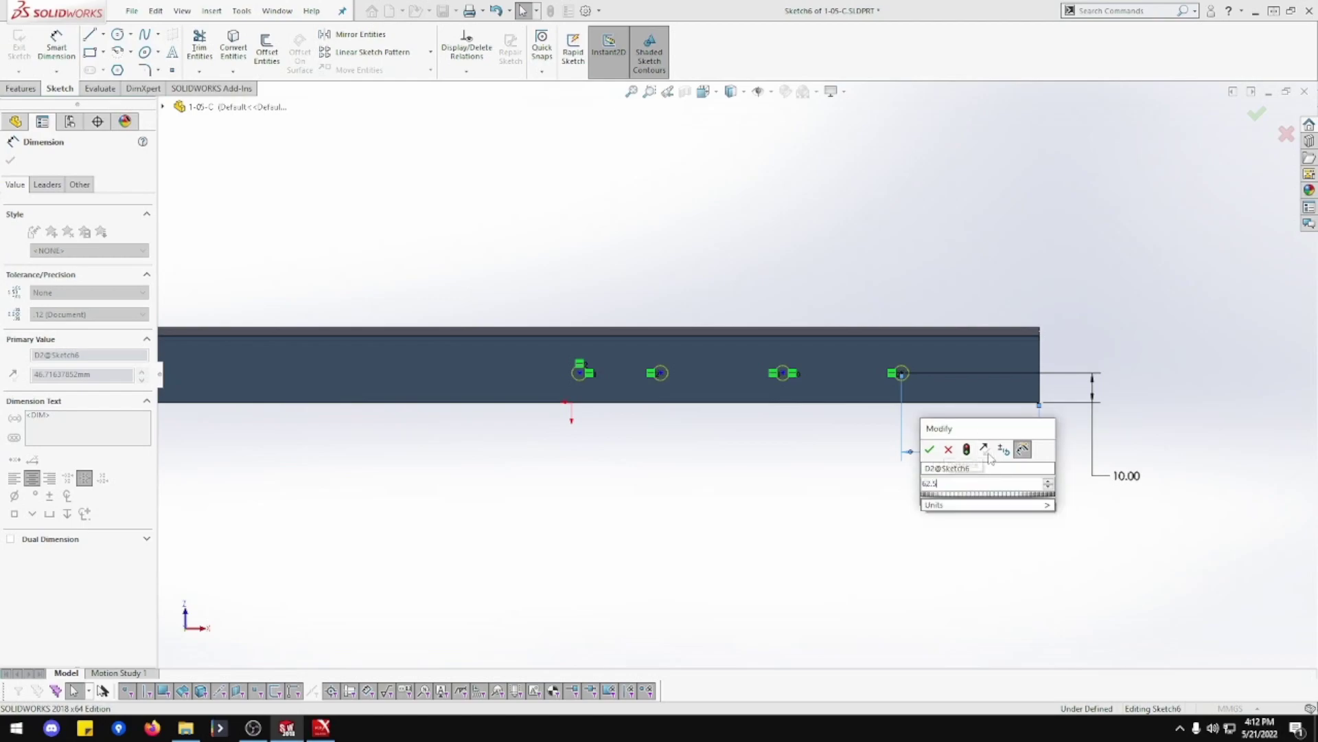
key("Return")
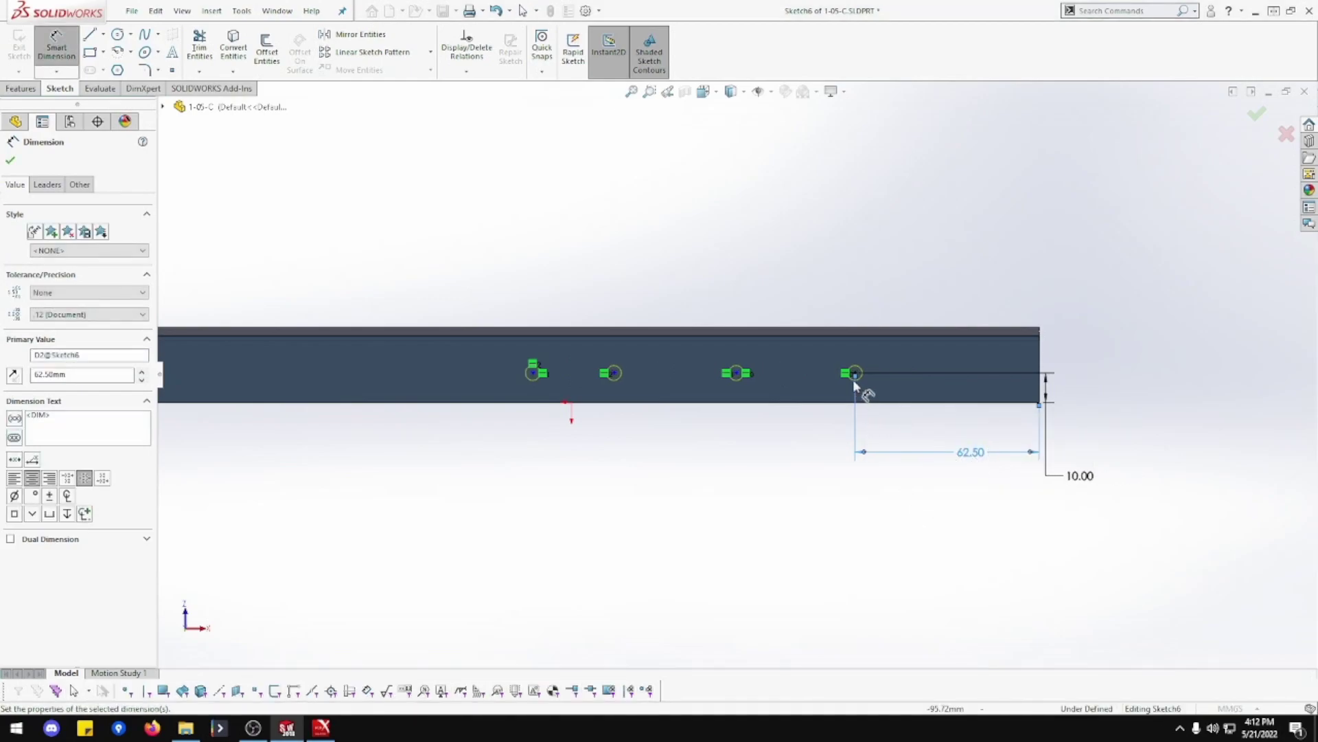
Step: Dimension the spacing between the outermost hole and its neighbour as 42 mm and centre the dimension text
left_click(744, 375)
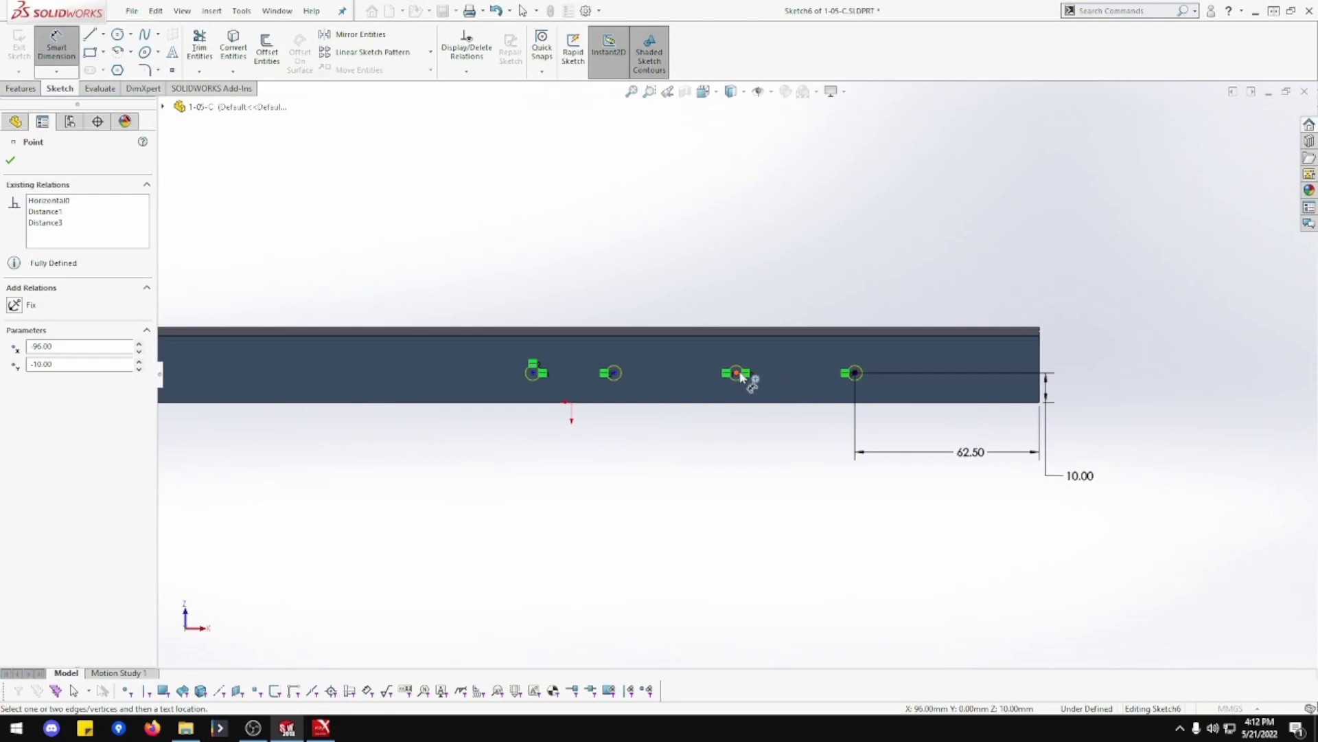
left_click(745, 377)
left_click(776, 456)
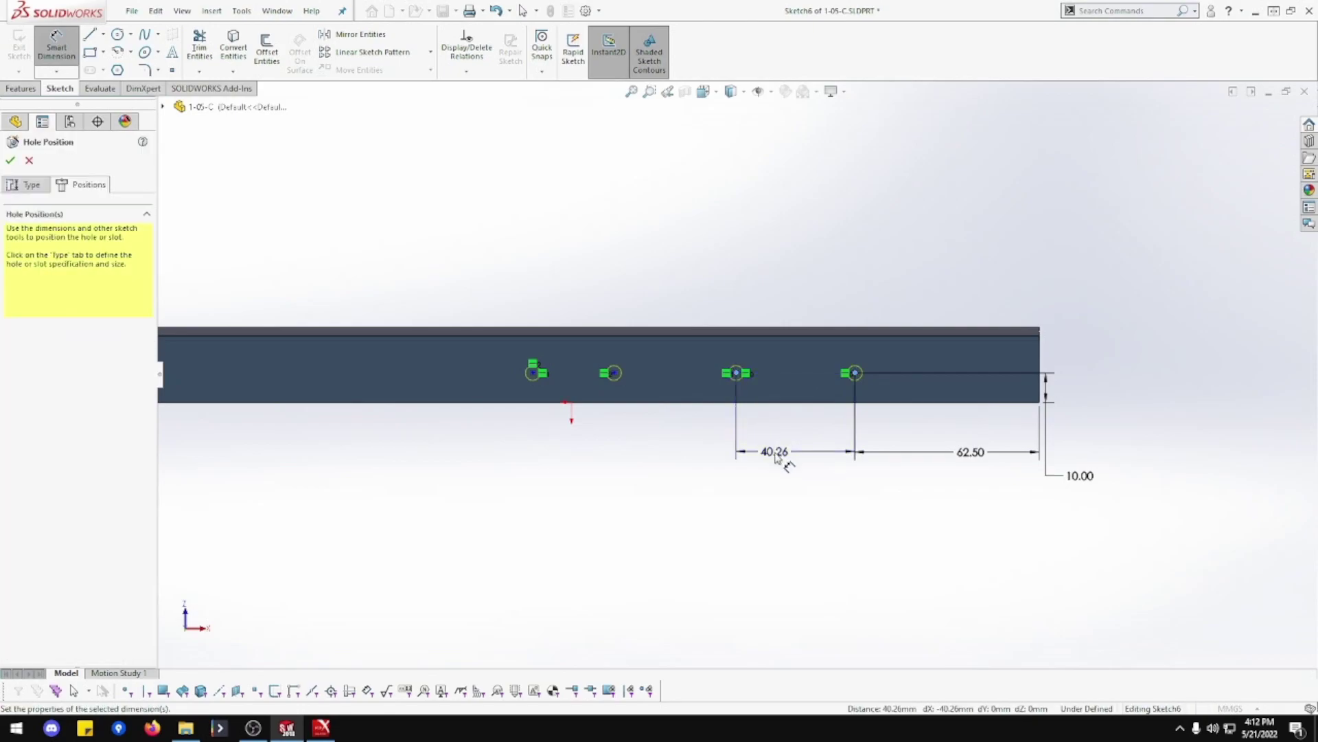
type("41")
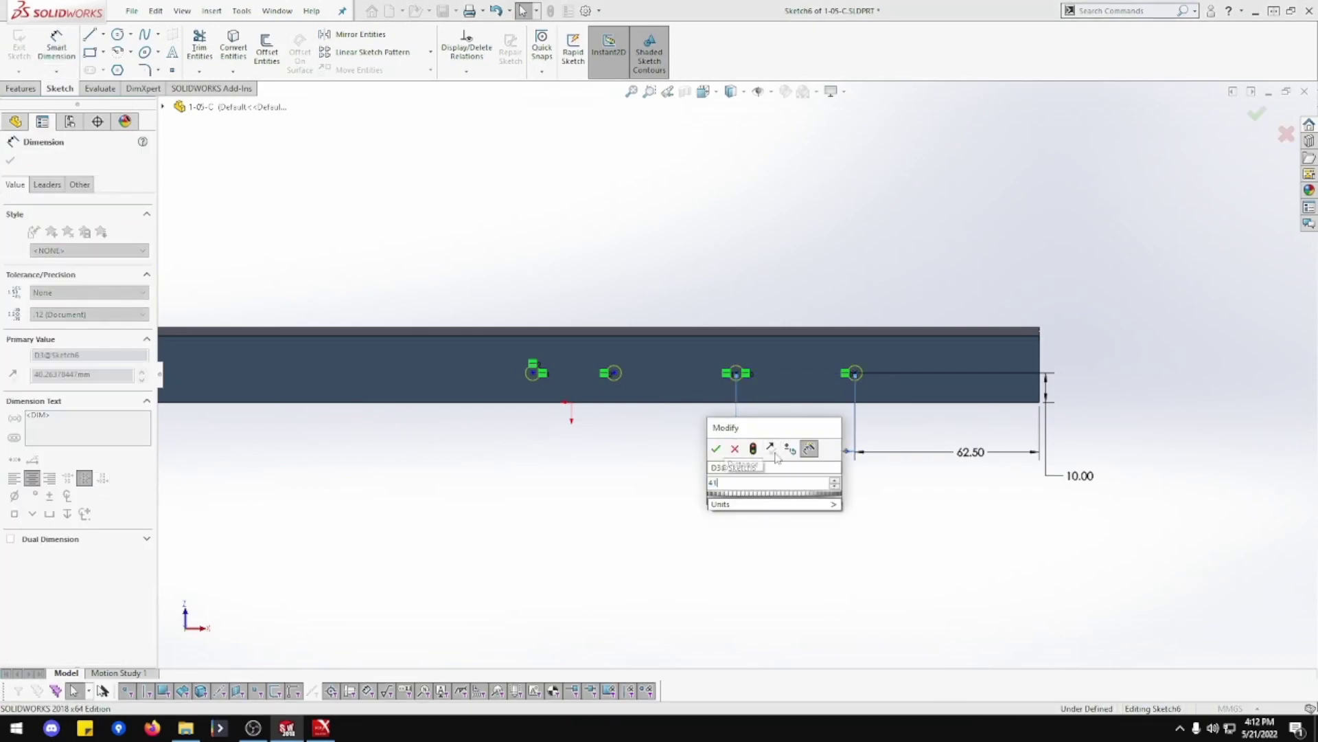
left_click(755, 503)
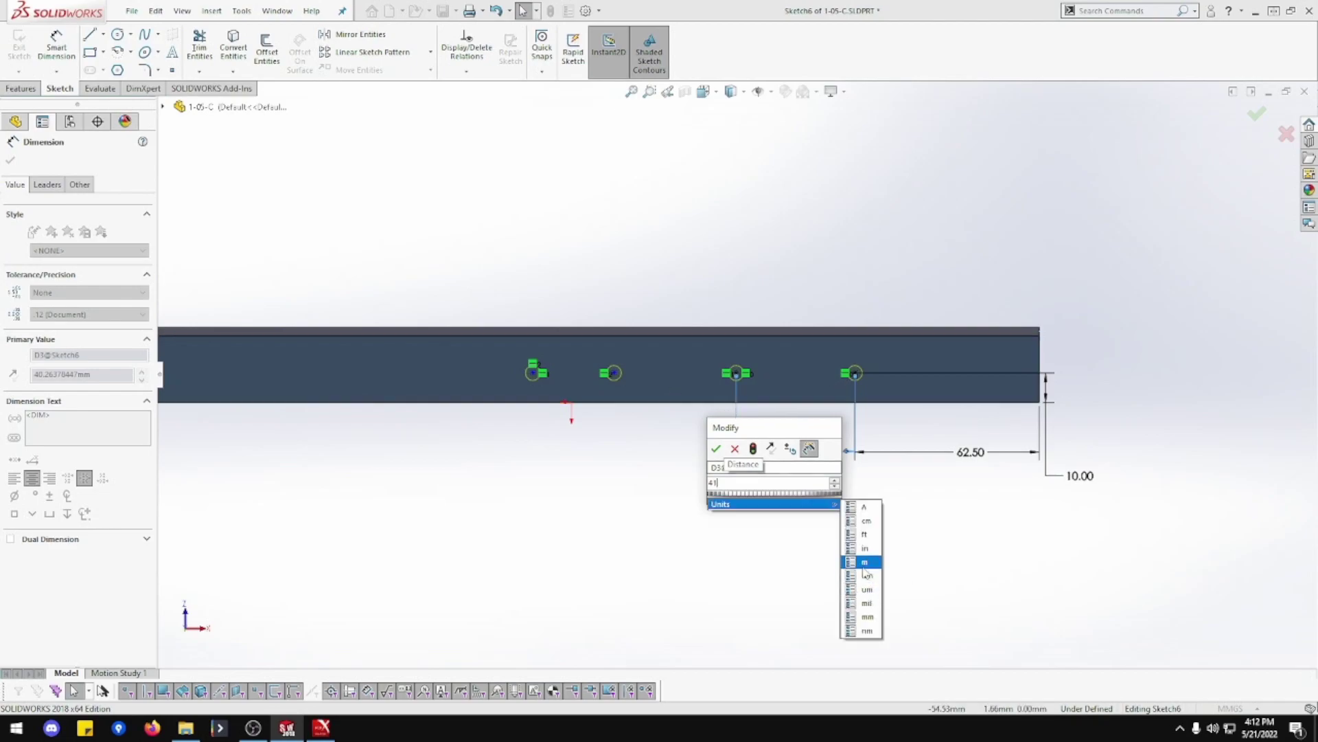
key("BackSpace")
type("2")
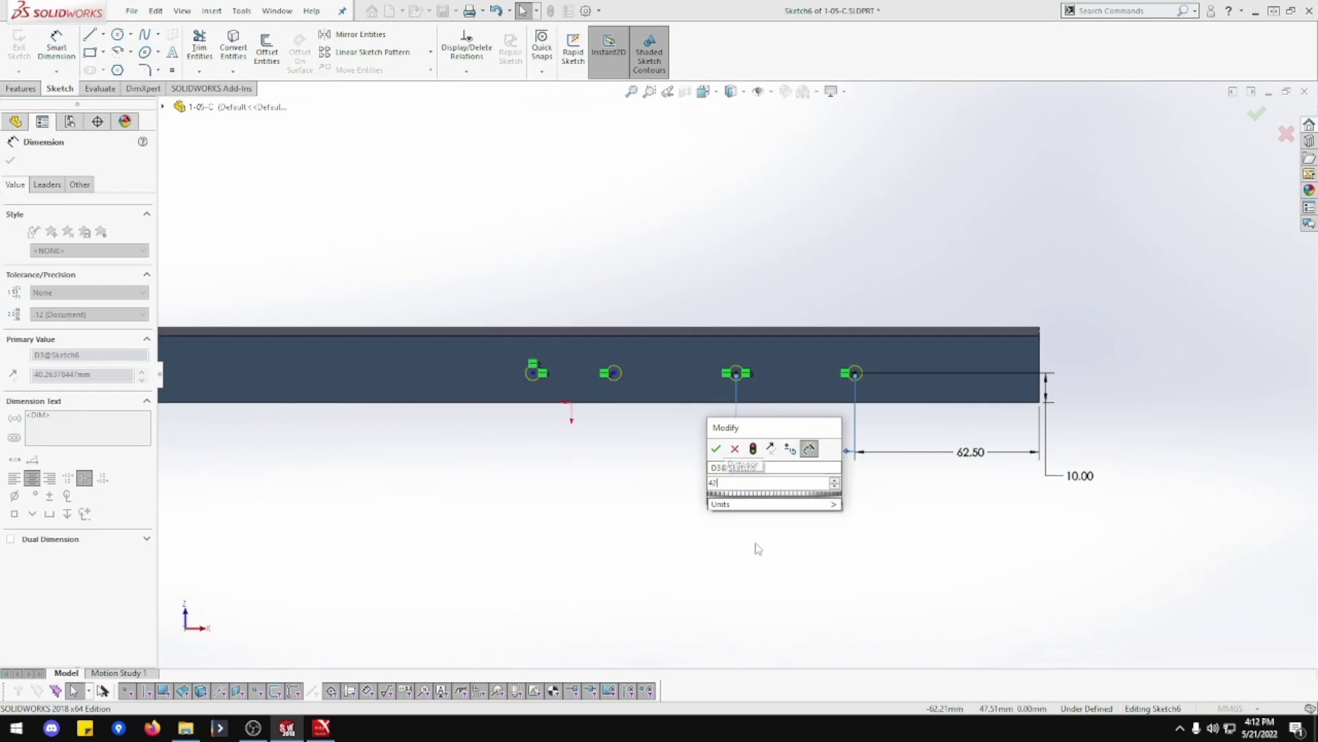
key("Return")
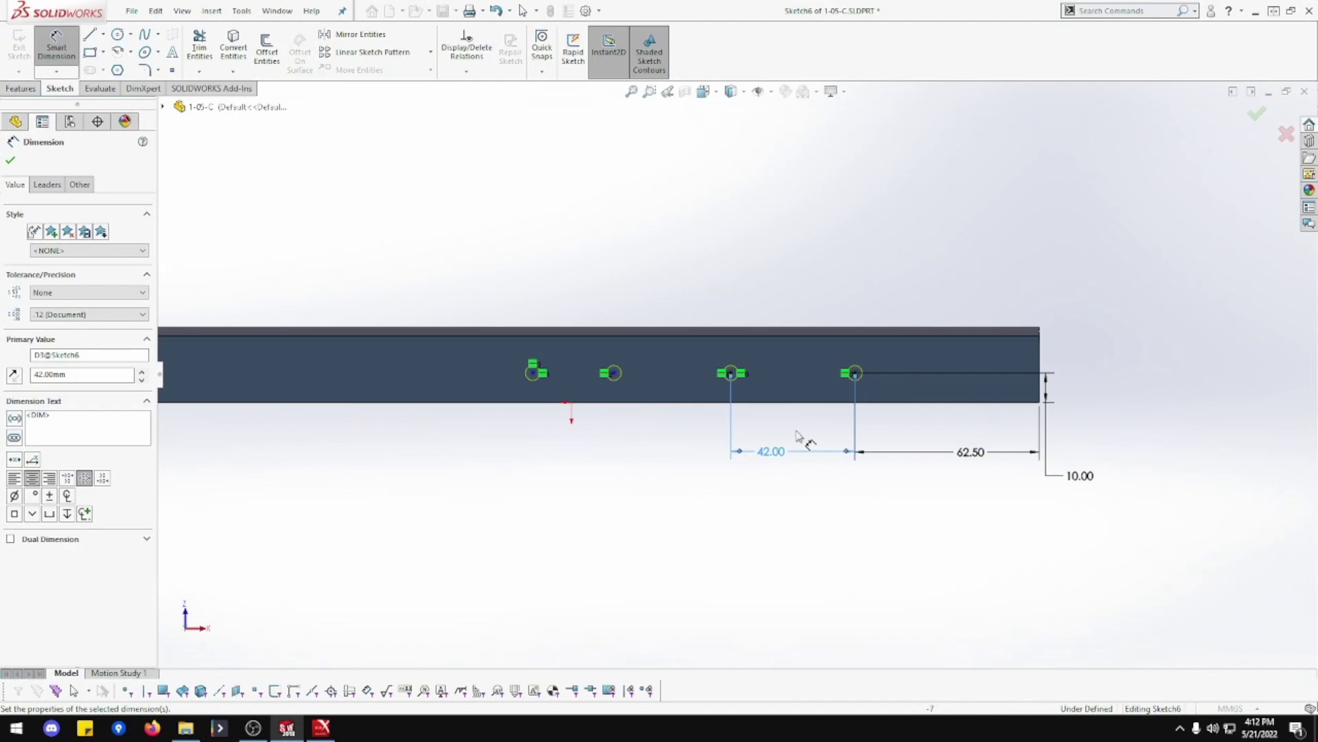
left_click_drag(780, 462, 796, 459)
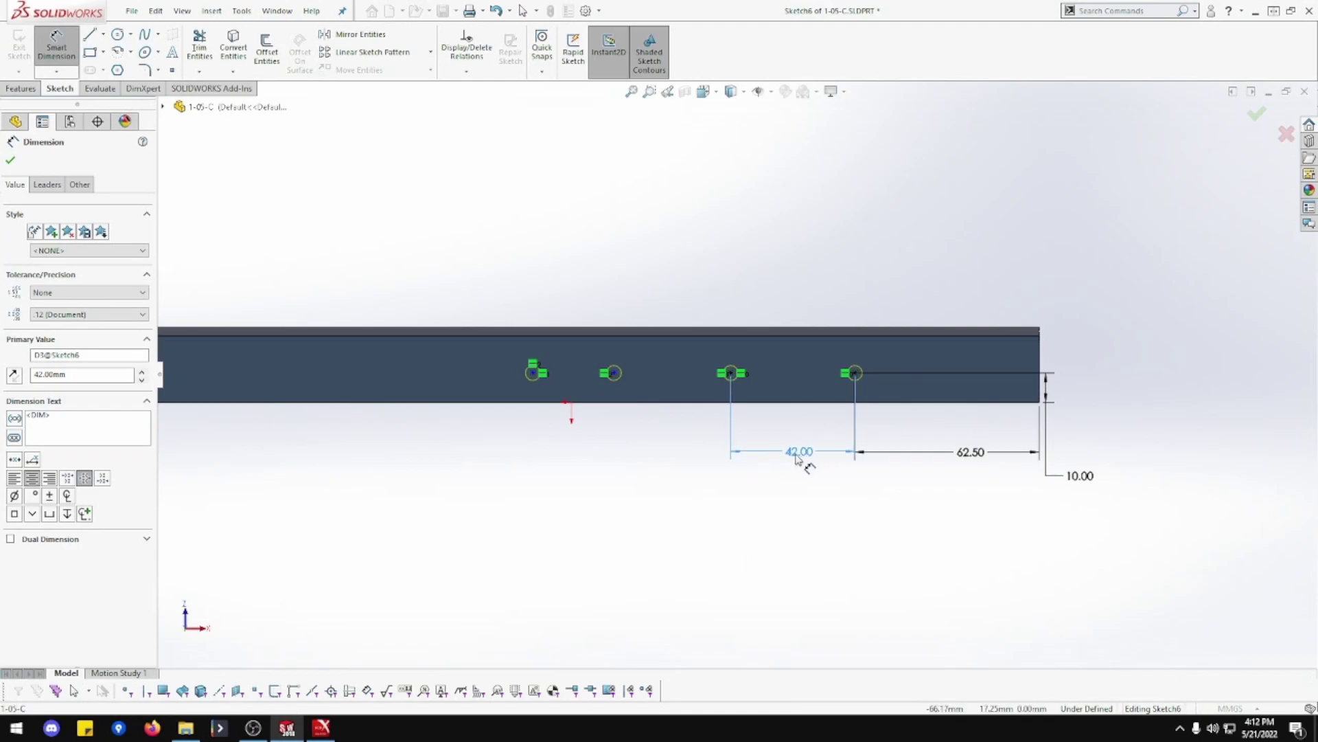
Step: Set the spacing between the two middle hole centres of the row to 44 mm
left_click(729, 374)
left_click(613, 373)
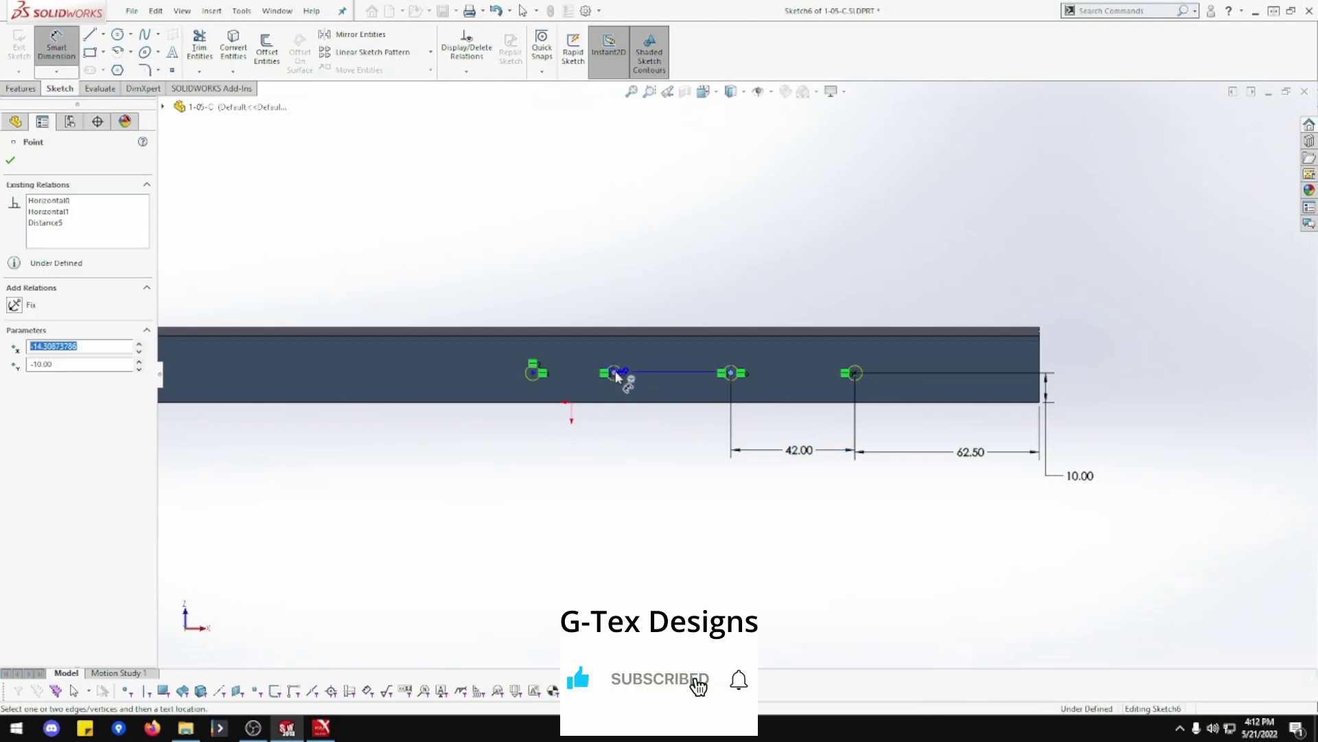
left_click(671, 458)
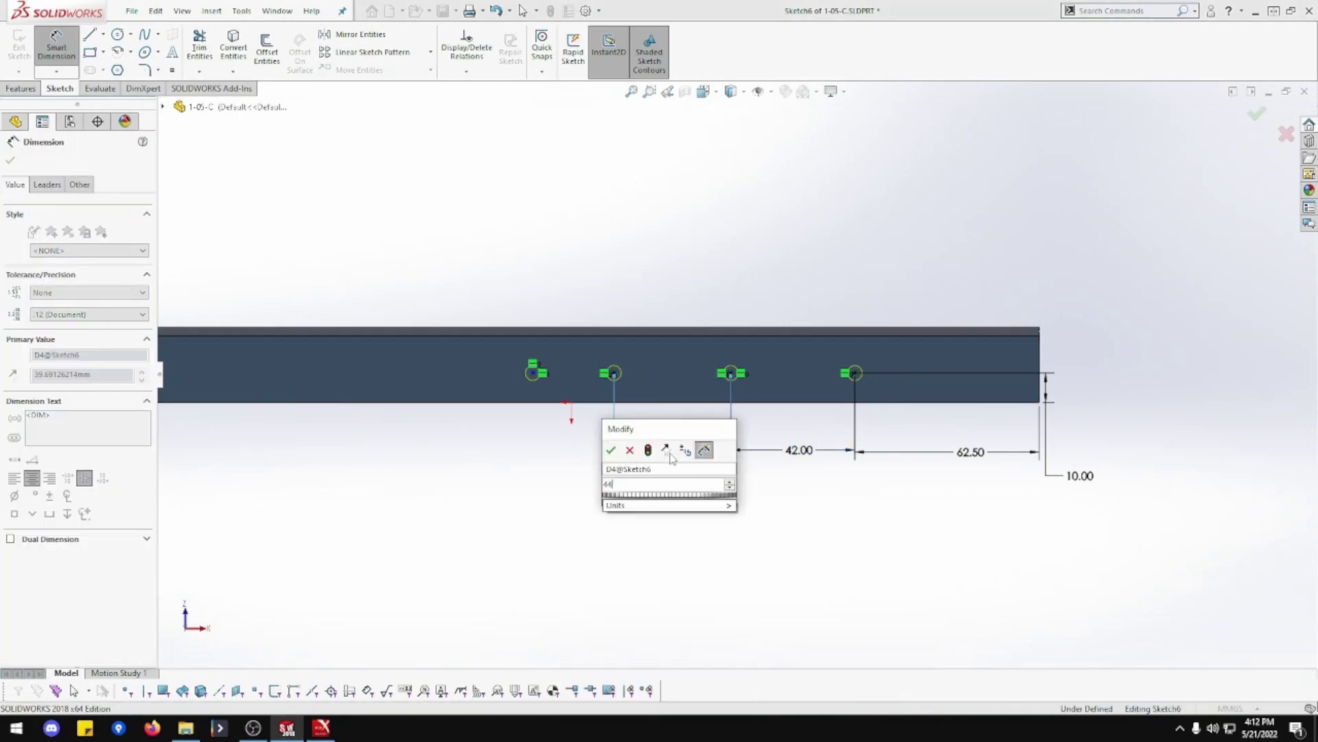
type("44")
key("Return")
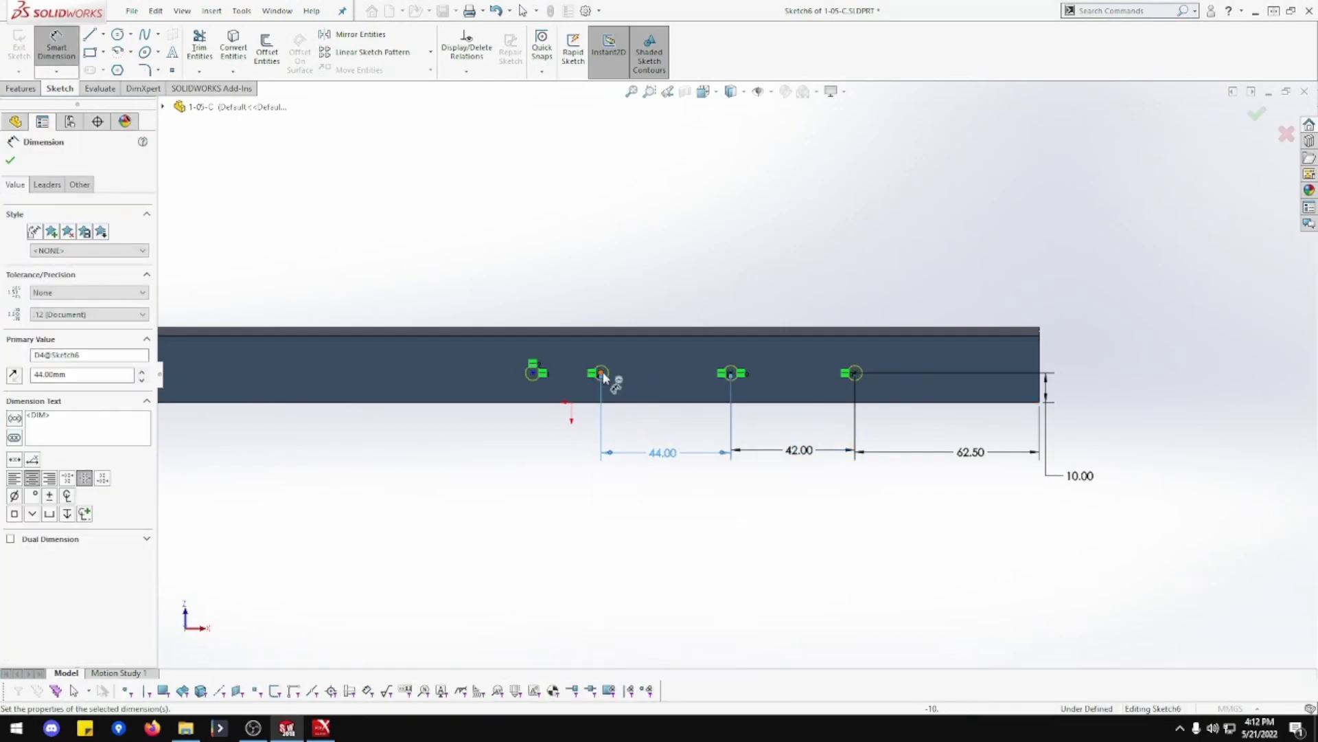
Step: Set the spacing between the last two hole centres, farthest from the dimensioned end, to 42 mm and finish the hole feature
left_click(531, 376)
left_click(601, 373)
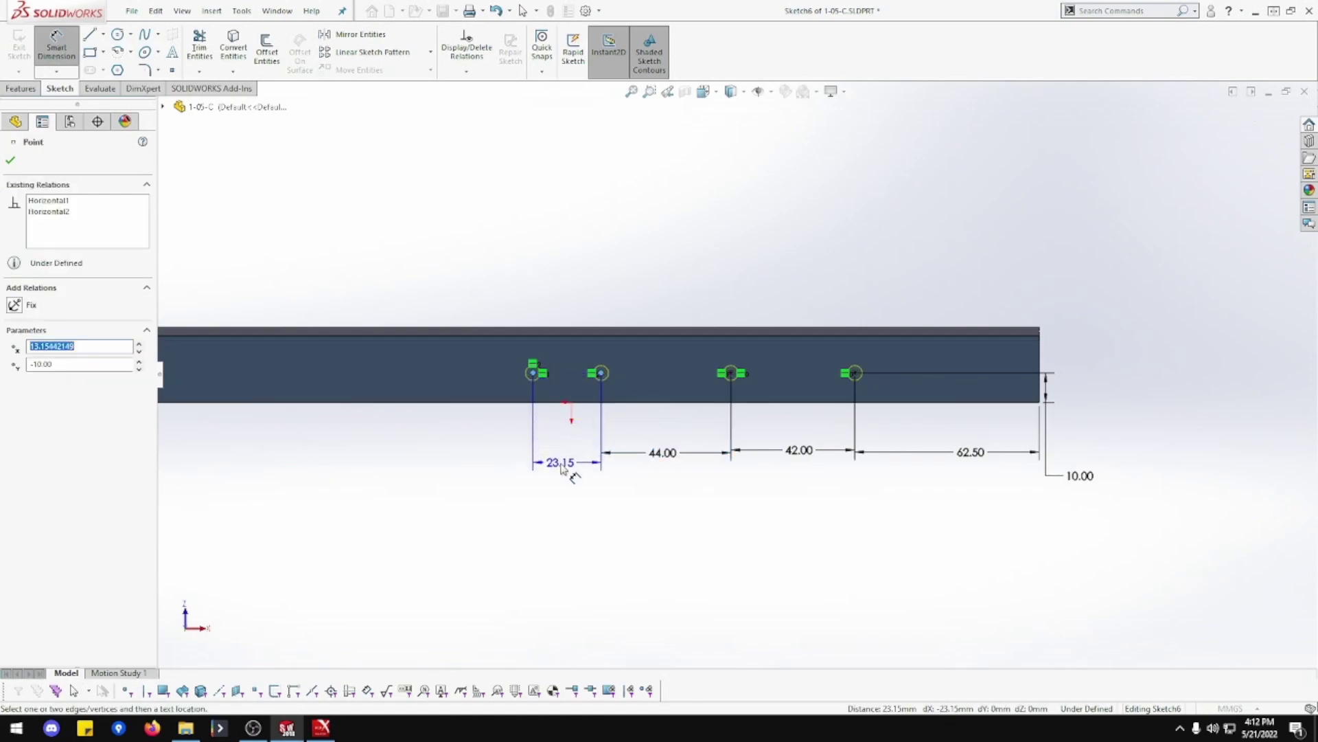
left_click(553, 457)
type("42")
key("Return")
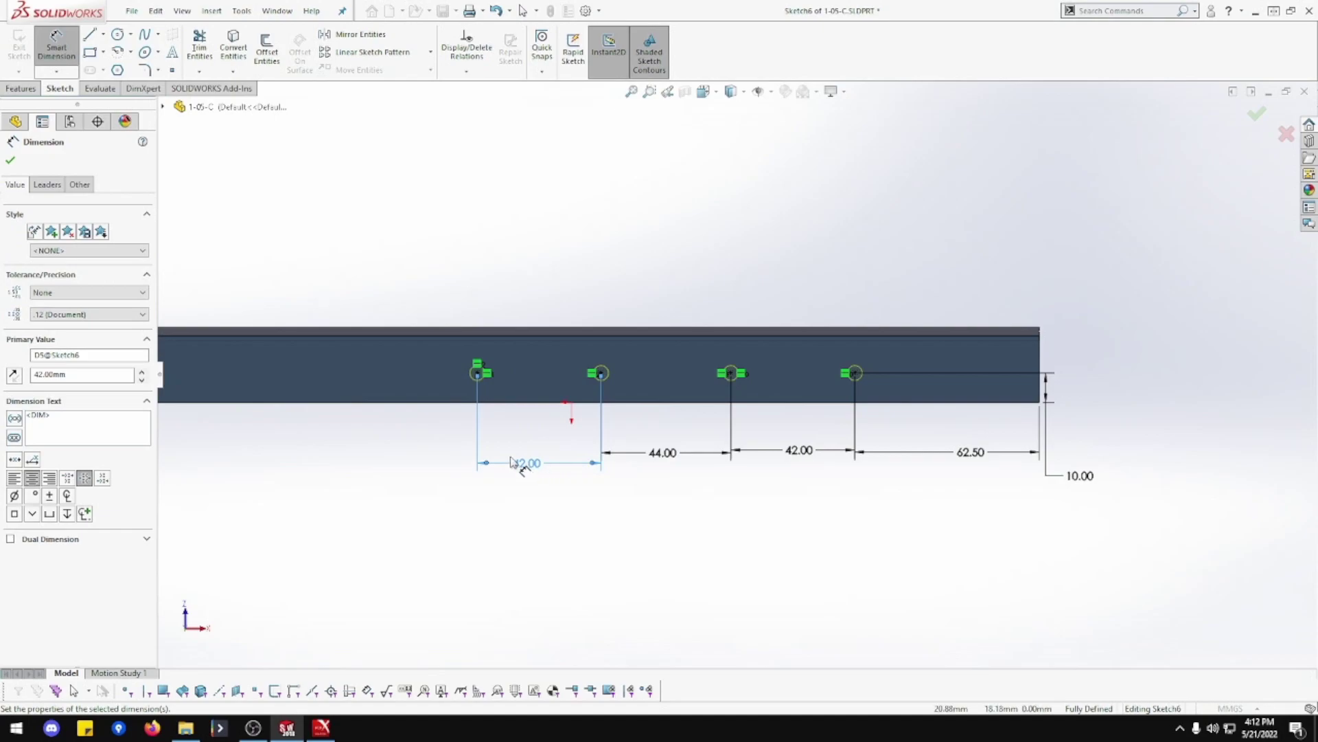
left_click(11, 160)
left_click(10, 160)
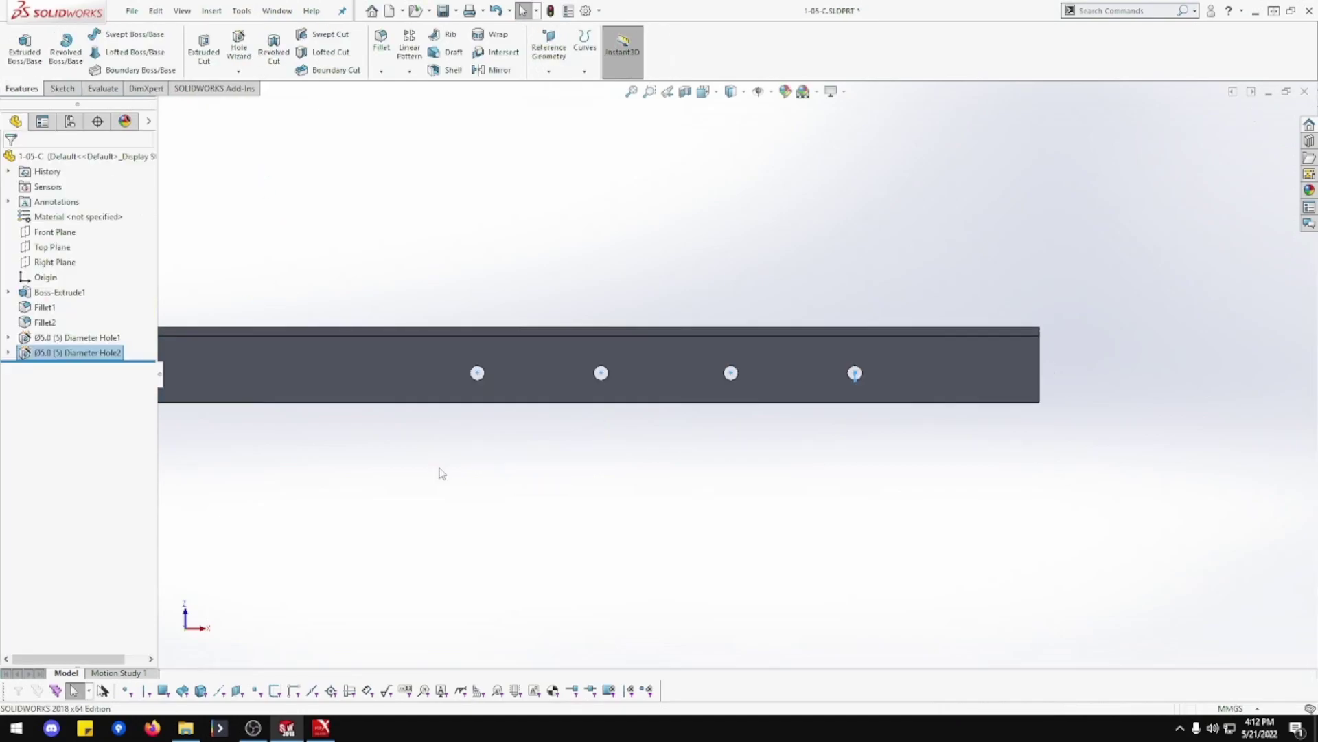
middle_click_drag(441, 473, 568, 471)
left_click(598, 514)
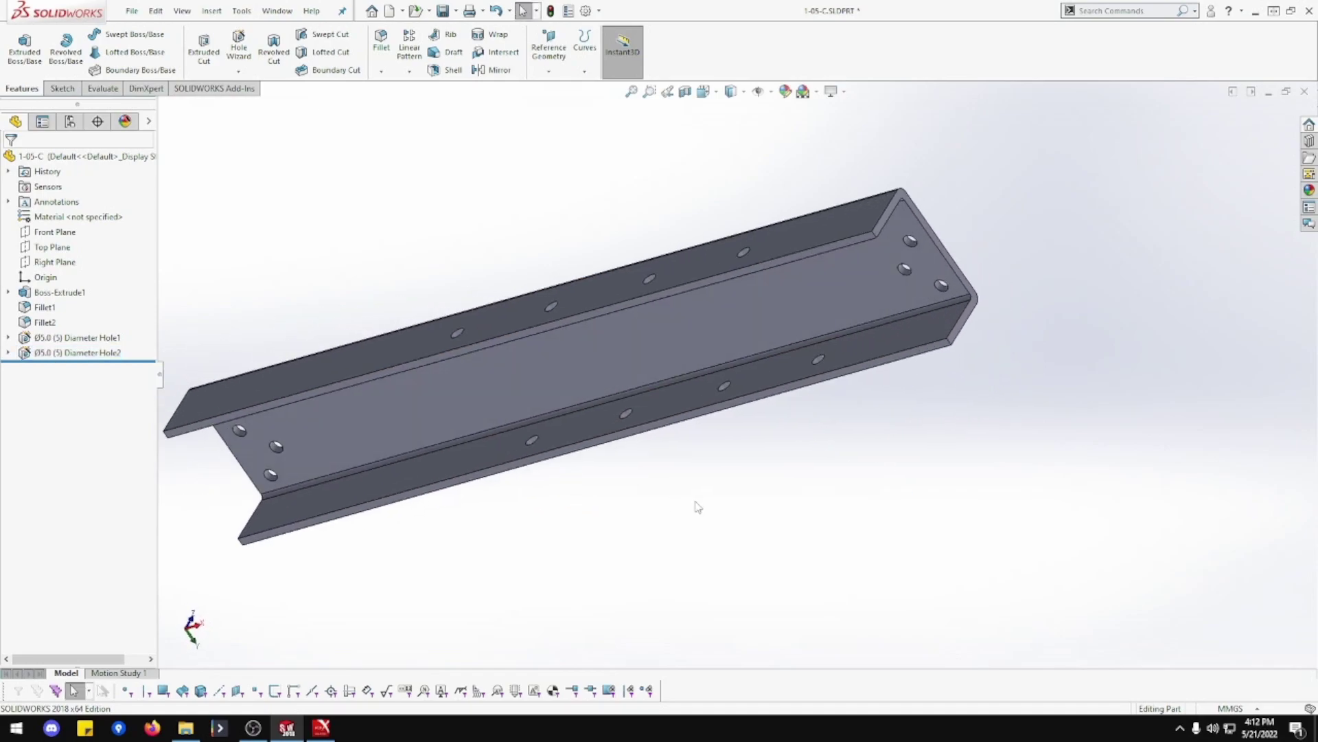